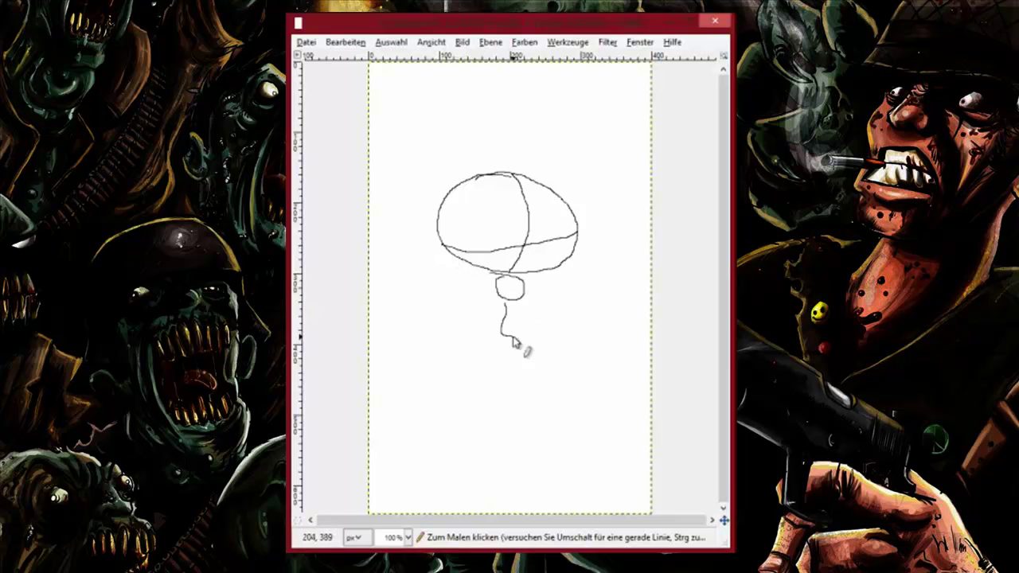
- Pencil in the figure's legs and arms in black below the head to complete the rough body sketch
{"action": "left_click_drag", "start_coordinate": [526, 333], "coordinate": [539, 369]}
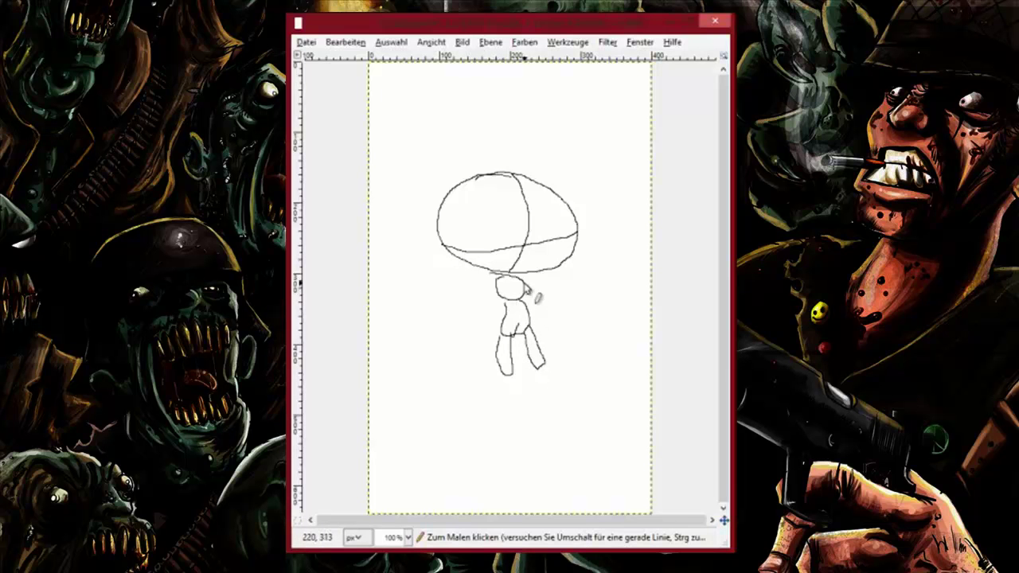
{"action": "mouse_move", "coordinate": [500, 292]}
{"action": "left_mouse_down"}
{"action": "mouse_move", "coordinate": [525, 317]}
{"action": "mouse_move", "coordinate": [548, 301]}
{"action": "mouse_move", "coordinate": [541, 293]}
{"action": "mouse_move", "coordinate": [547, 320]}
{"action": "mouse_move", "coordinate": [502, 298]}
{"action": "left_mouse_up"}
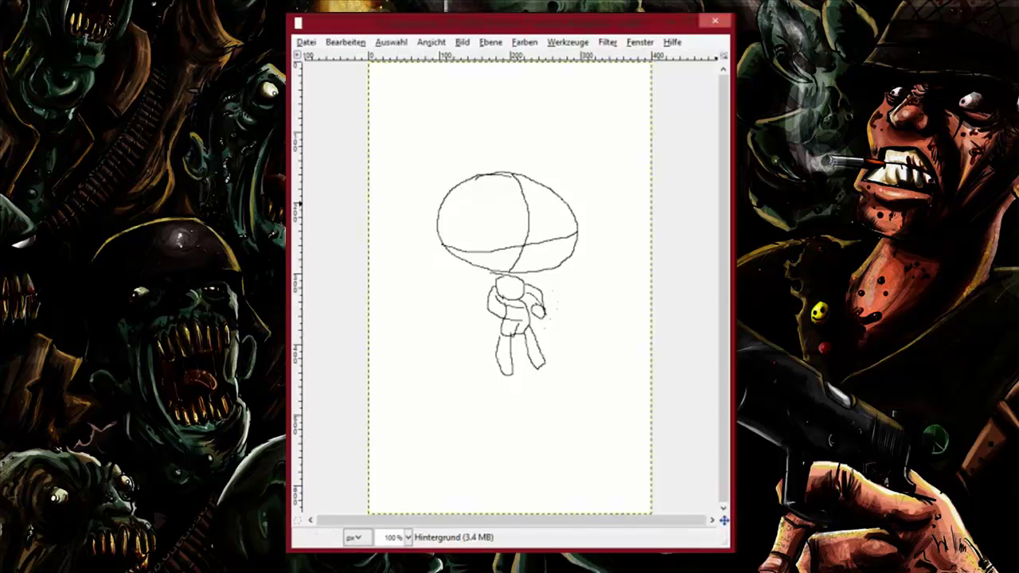
- Add a new layer and sketch the jagged fringe and side hair in red over the head
{"action": "left_click", "coordinate": [345, 41]}
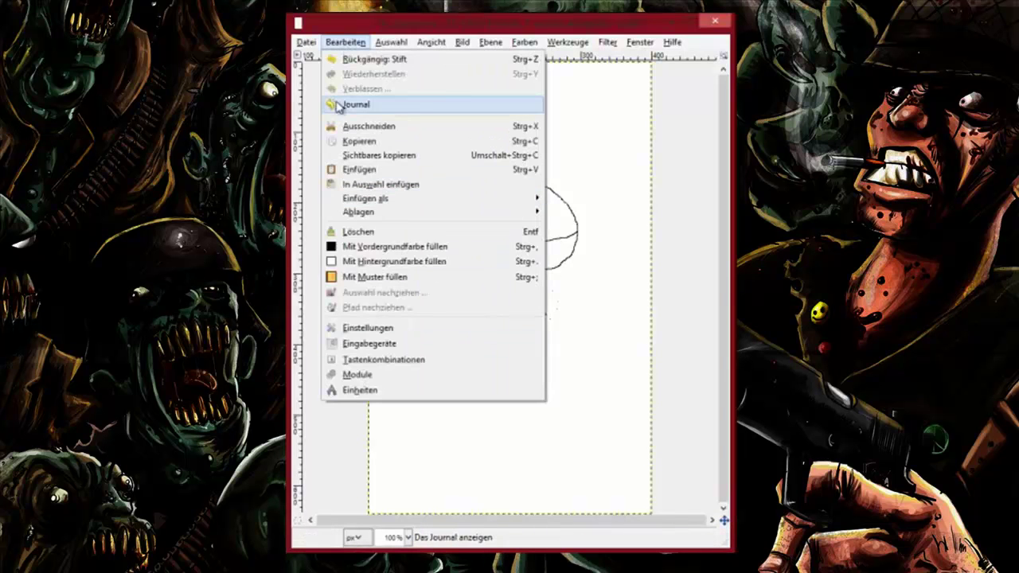
{"action": "mouse_move", "coordinate": [306, 41]}
{"action": "mouse_move", "coordinate": [490, 42]}
{"action": "left_click", "coordinate": [538, 61]}
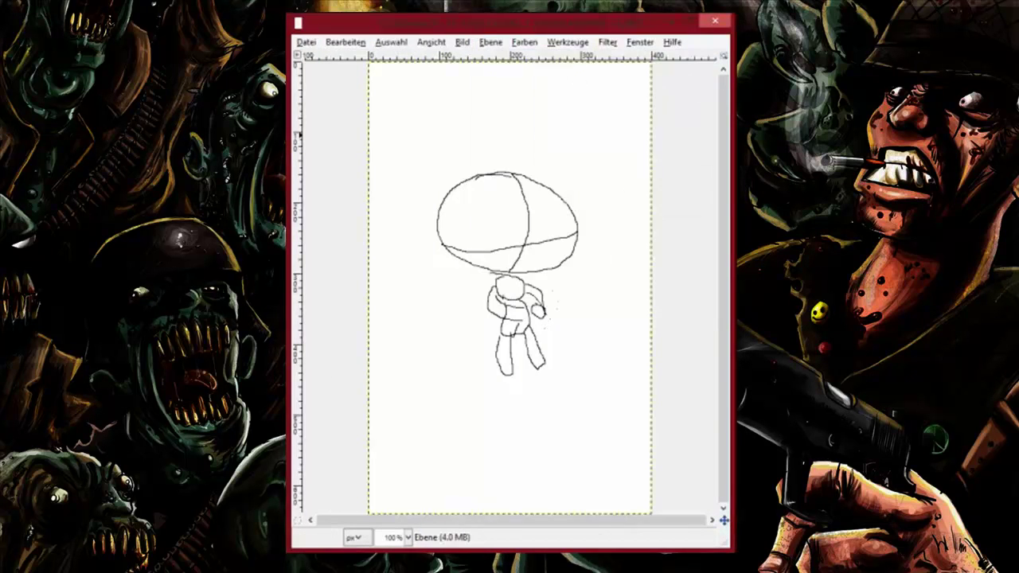
{"action": "key", "text": "n"}
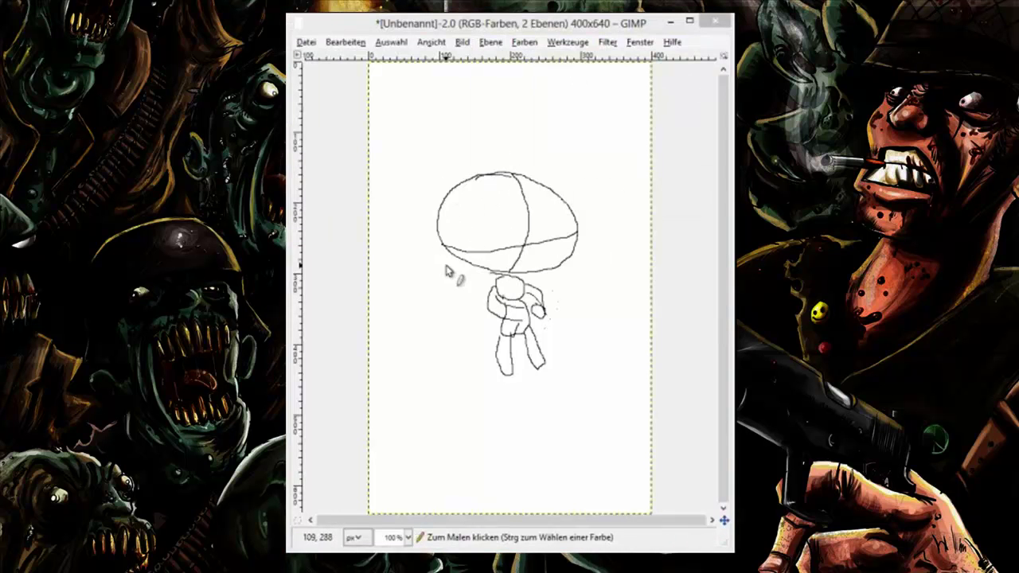
{"action": "mouse_move", "coordinate": [436, 191]}
{"action": "left_mouse_down"}
{"action": "mouse_move", "coordinate": [433, 236]}
{"action": "mouse_move", "coordinate": [441, 209]}
{"action": "mouse_move", "coordinate": [463, 245]}
{"action": "mouse_move", "coordinate": [470, 208]}
{"action": "mouse_move", "coordinate": [524, 225]}
{"action": "mouse_move", "coordinate": [529, 203]}
{"action": "mouse_move", "coordinate": [573, 232]}
{"action": "mouse_move", "coordinate": [585, 217]}
{"action": "mouse_move", "coordinate": [578, 194]}
{"action": "left_mouse_up"}
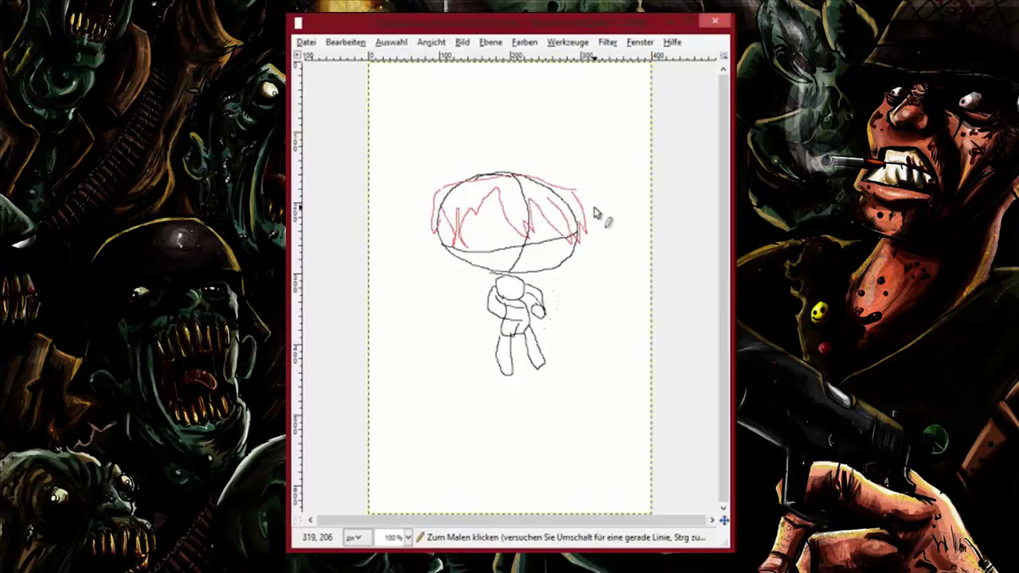
{"action": "mouse_move", "coordinate": [471, 200]}
{"action": "left_mouse_down"}
{"action": "mouse_move", "coordinate": [439, 188]}
{"action": "mouse_move", "coordinate": [445, 223]}
{"action": "left_mouse_up"}
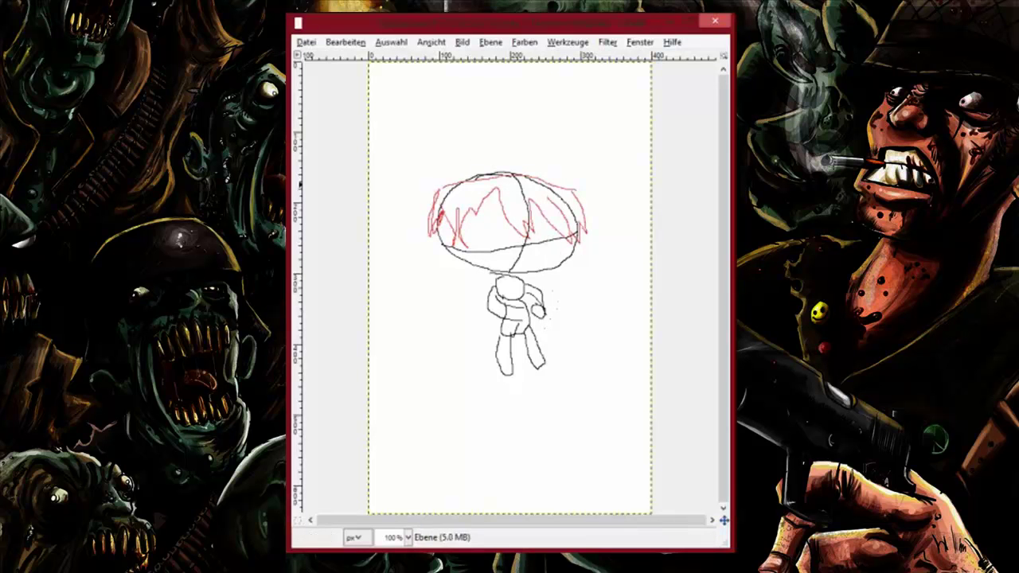
- Sketch two round eyes in red on the face, one under each side of the fringe, leaving no active selection
{"action": "key", "text": "e"}
{"action": "left_click_drag", "start_coordinate": [545, 218], "coordinate": [561, 243]}
{"action": "left_click_drag", "start_coordinate": [568, 211], "coordinate": [571, 203]}
{"action": "left_click_drag", "start_coordinate": [480, 217], "coordinate": [504, 248]}
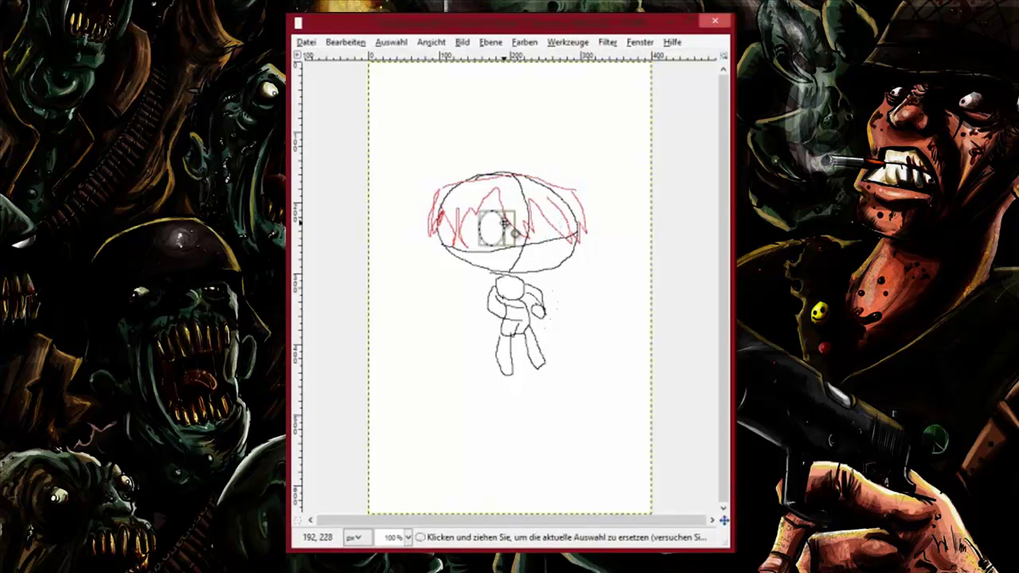
{"action": "key", "text": "n"}
{"action": "mouse_move", "coordinate": [495, 212]}
{"action": "left_mouse_down"}
{"action": "mouse_move", "coordinate": [484, 231]}
{"action": "mouse_move", "coordinate": [492, 211]}
{"action": "left_mouse_up"}
{"action": "key", "text": "ctrl+z"}
{"action": "left_click", "coordinate": [541, 234]}
{"action": "key", "text": "ctrl+shift+a"}
{"action": "left_click_drag", "start_coordinate": [551, 225], "coordinate": [559, 224]}
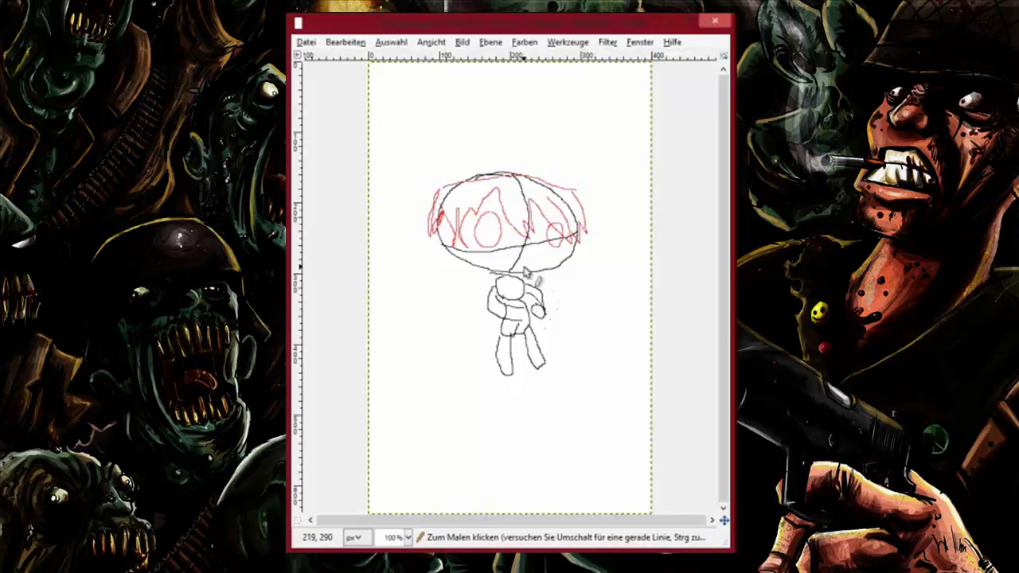
- Draw the crown of the hair, the eyebrow details and the jaw contour in red around the head
{"action": "left_click_drag", "start_coordinate": [446, 191], "coordinate": [570, 188]}
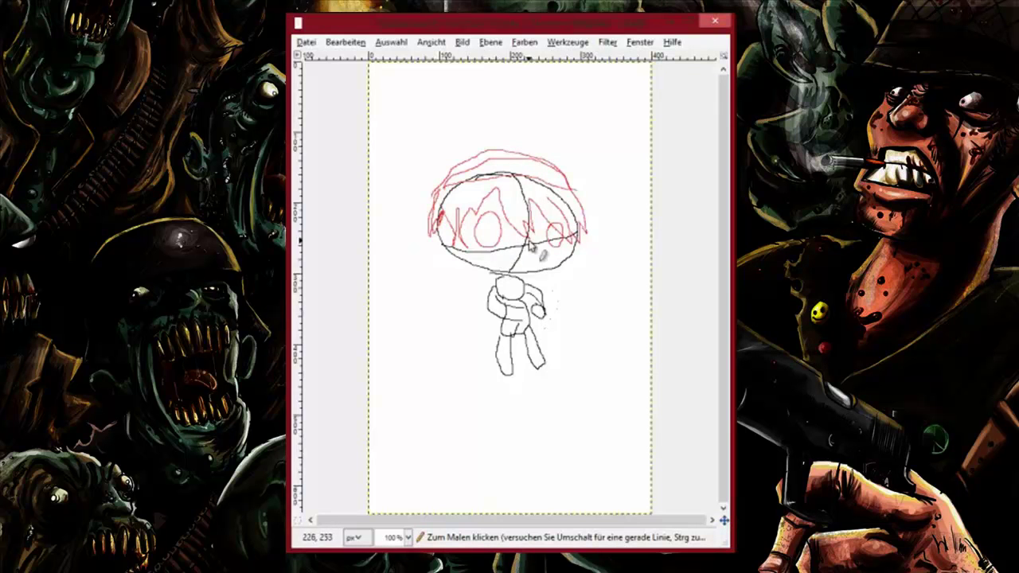
{"action": "left_click_drag", "start_coordinate": [481, 208], "coordinate": [558, 211]}
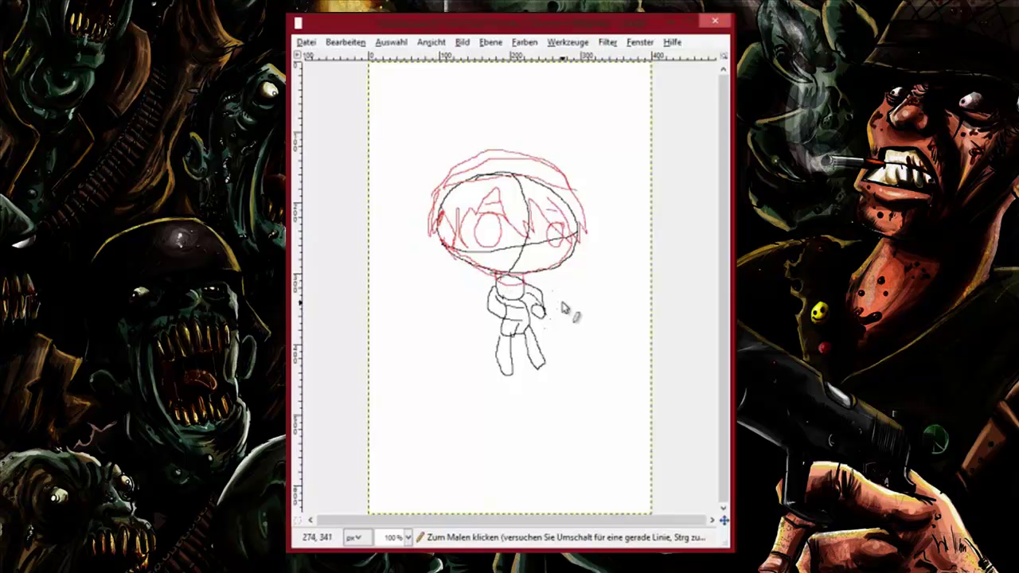
- Trace the neck, arms, torso and legs in red, and refine the larger eye and add the mouth
{"action": "mouse_move", "coordinate": [498, 272]}
{"action": "left_mouse_down"}
{"action": "mouse_move", "coordinate": [557, 316]}
{"action": "mouse_move", "coordinate": [501, 306]}
{"action": "mouse_move", "coordinate": [537, 308]}
{"action": "left_mouse_up"}
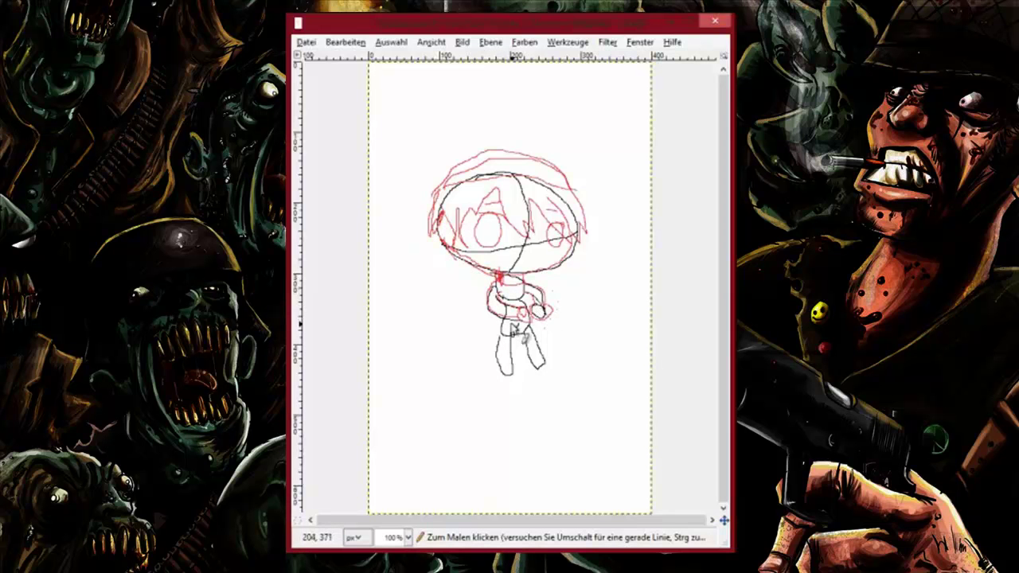
{"action": "mouse_move", "coordinate": [501, 335]}
{"action": "left_mouse_down"}
{"action": "mouse_move", "coordinate": [486, 375]}
{"action": "mouse_move", "coordinate": [500, 337]}
{"action": "mouse_move", "coordinate": [497, 374]}
{"action": "mouse_move", "coordinate": [528, 337]}
{"action": "mouse_move", "coordinate": [517, 334]}
{"action": "mouse_move", "coordinate": [557, 361]}
{"action": "mouse_move", "coordinate": [518, 338]}
{"action": "mouse_move", "coordinate": [534, 369]}
{"action": "mouse_move", "coordinate": [547, 364]}
{"action": "mouse_move", "coordinate": [532, 328]}
{"action": "mouse_move", "coordinate": [554, 381]}
{"action": "left_mouse_up"}
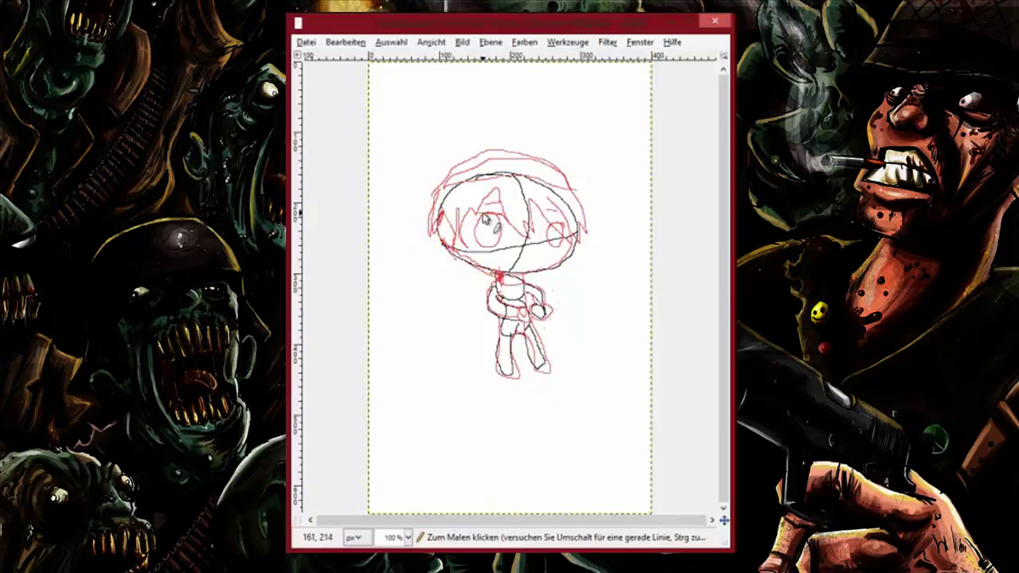
{"action": "mouse_move", "coordinate": [482, 213]}
{"action": "left_mouse_down"}
{"action": "mouse_move", "coordinate": [471, 234]}
{"action": "mouse_move", "coordinate": [479, 247]}
{"action": "left_mouse_up"}
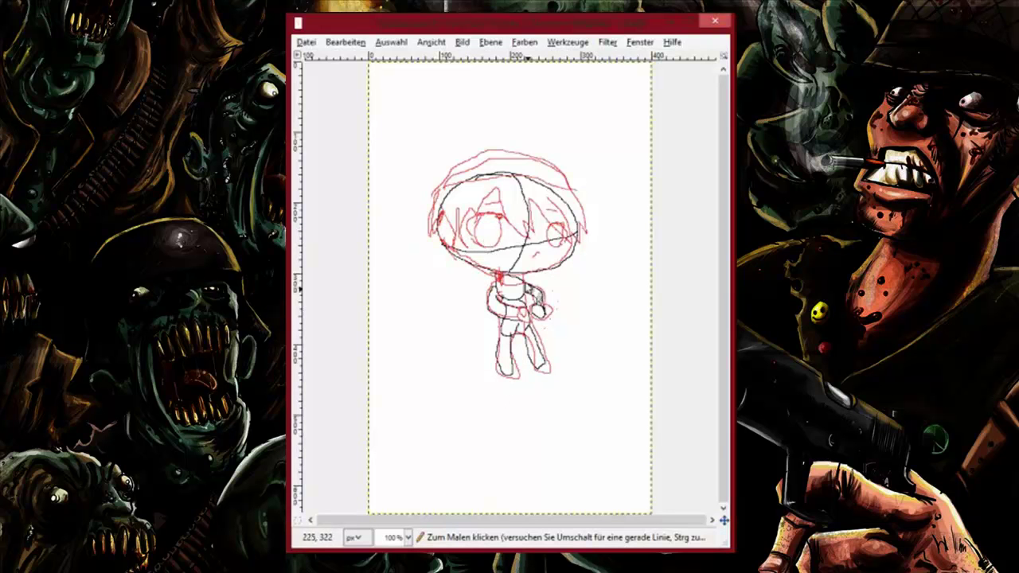
- Add another layer and sketch a cap outline in magenta over the hair, erasing stray line parts
{"action": "left_click", "coordinate": [491, 41]}
{"action": "left_click", "coordinate": [514, 62]}
{"action": "mouse_move", "coordinate": [434, 191]}
{"action": "left_mouse_down"}
{"action": "mouse_move", "coordinate": [562, 163]}
{"action": "mouse_move", "coordinate": [582, 194]}
{"action": "left_mouse_up"}
{"action": "mouse_move", "coordinate": [437, 193]}
{"action": "left_mouse_down"}
{"action": "mouse_move", "coordinate": [497, 197]}
{"action": "mouse_move", "coordinate": [508, 211]}
{"action": "mouse_move", "coordinate": [541, 189]}
{"action": "mouse_move", "coordinate": [567, 204]}
{"action": "left_mouse_up"}
{"action": "key", "text": "shift+e"}
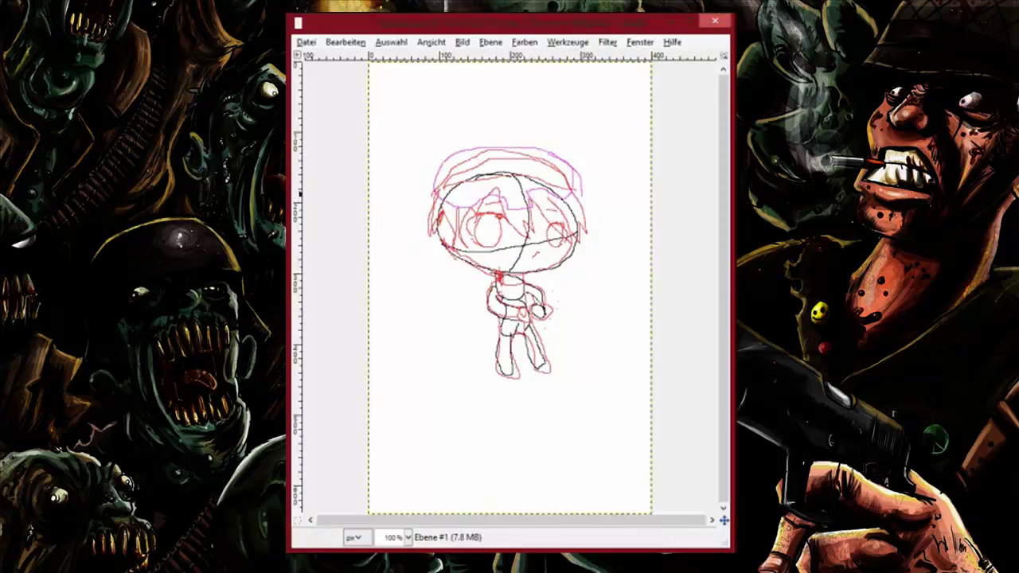
{"action": "key", "text": "n"}
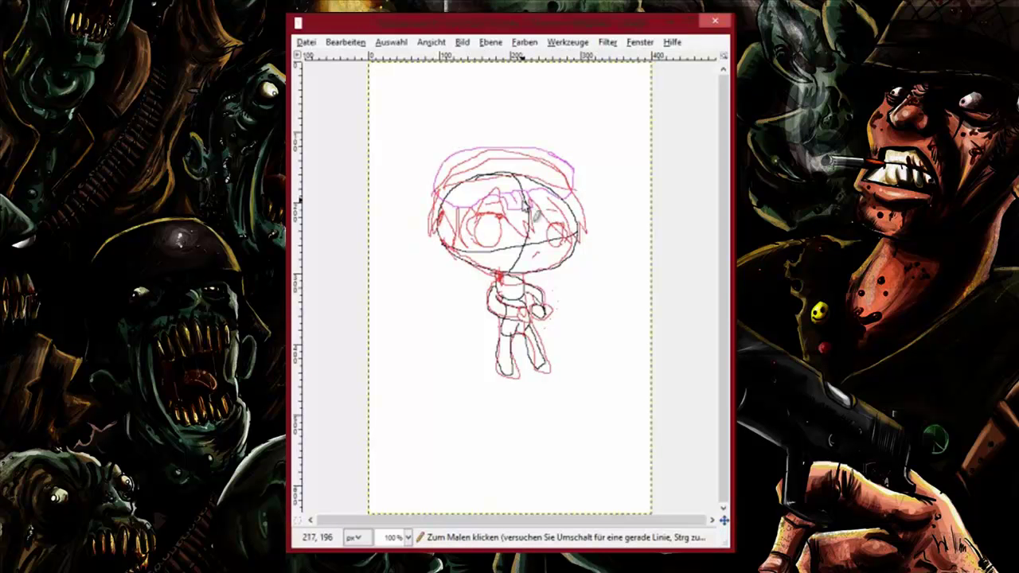
- Sketch the skull's eye sockets, nose and teeth on the cap in magenta, and a small object at the figure's hand
{"action": "mouse_move", "coordinate": [508, 173]}
{"action": "left_mouse_down"}
{"action": "mouse_move", "coordinate": [520, 184]}
{"action": "mouse_move", "coordinate": [513, 169]}
{"action": "mouse_move", "coordinate": [486, 184]}
{"action": "mouse_move", "coordinate": [495, 173]}
{"action": "mouse_move", "coordinate": [541, 174]}
{"action": "mouse_move", "coordinate": [539, 163]}
{"action": "left_mouse_up"}
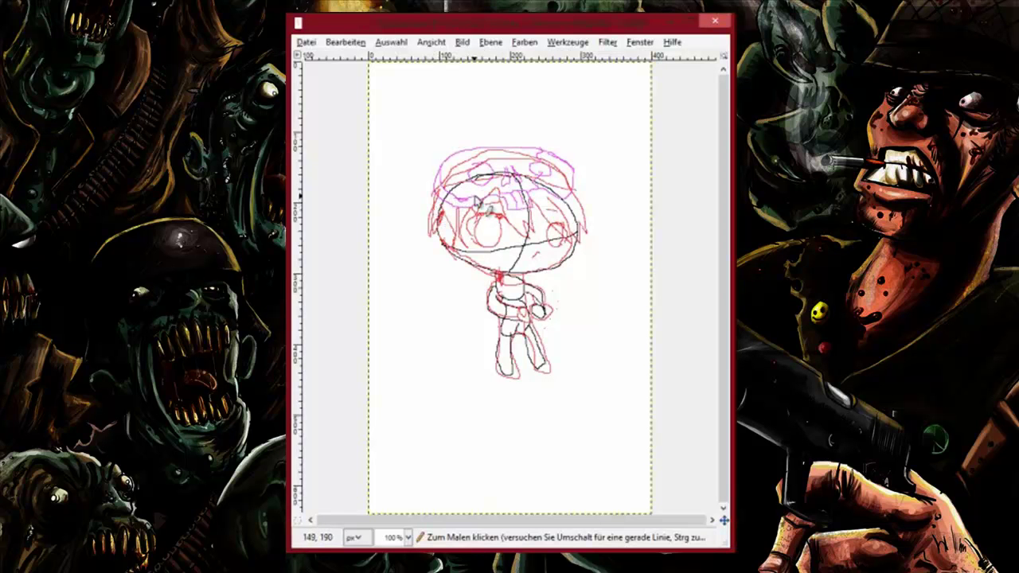
{"action": "left_click_drag", "start_coordinate": [475, 197], "coordinate": [494, 183]}
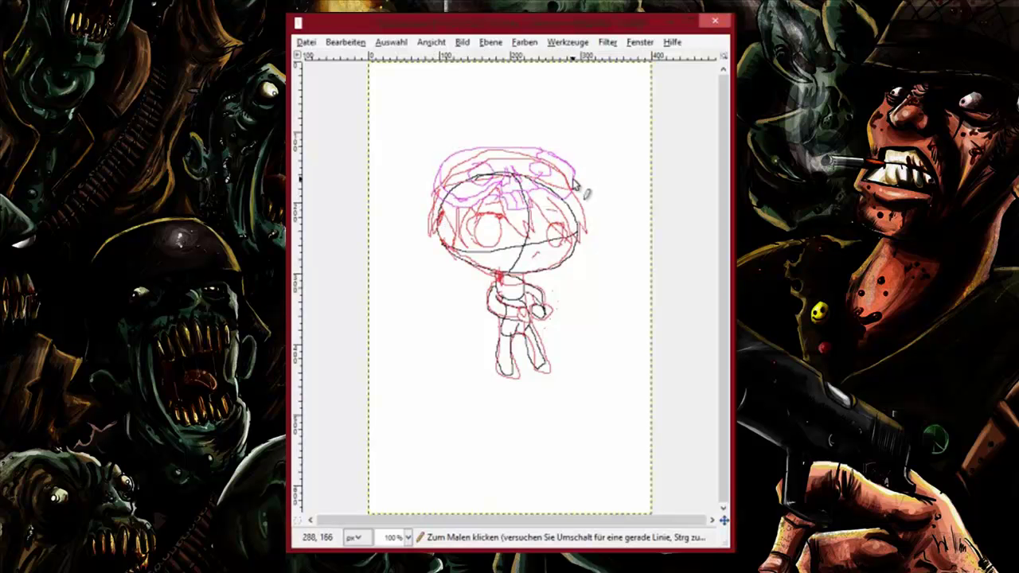
{"action": "left_click_drag", "start_coordinate": [471, 172], "coordinate": [486, 168]}
{"action": "left_click_drag", "start_coordinate": [509, 202], "coordinate": [526, 205]}
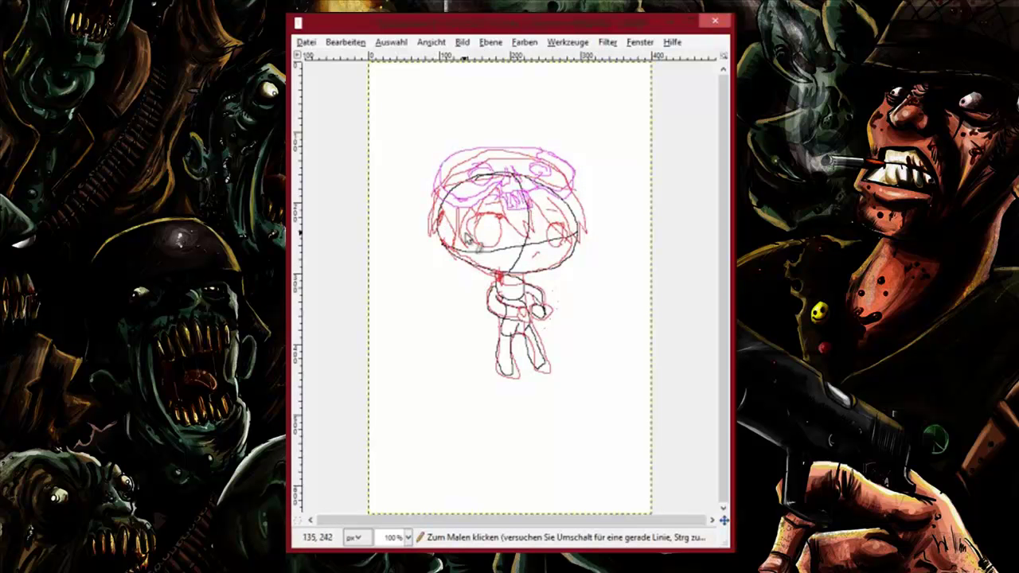
{"action": "mouse_move", "coordinate": [537, 309]}
{"action": "left_mouse_down"}
{"action": "mouse_move", "coordinate": [545, 342]}
{"action": "mouse_move", "coordinate": [528, 303]}
{"action": "left_mouse_up"}
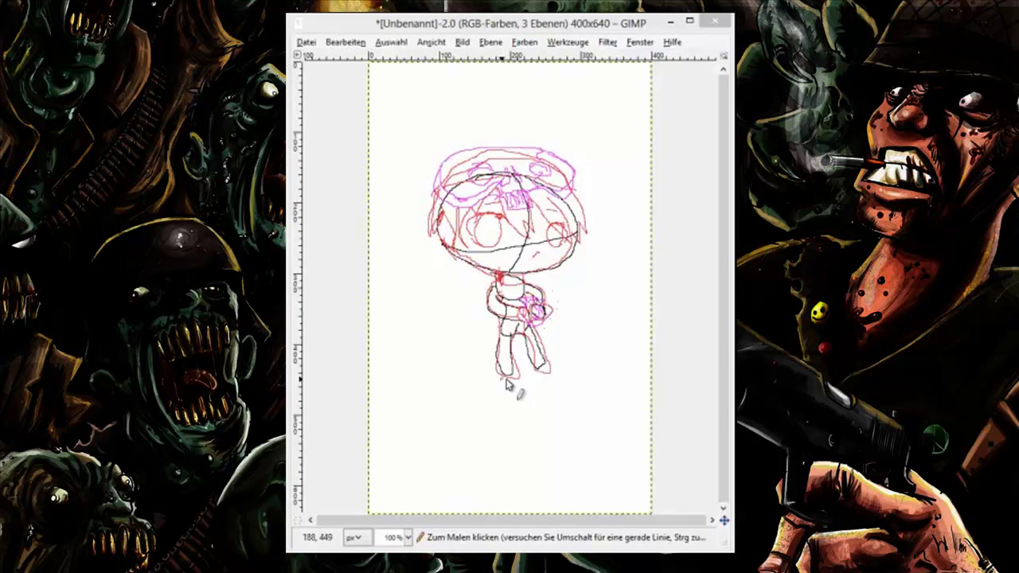
- Ink the neck, torso, arms and legs with thick black outlines, undoing faulty strokes
{"action": "left_click", "coordinate": [414, 131]}
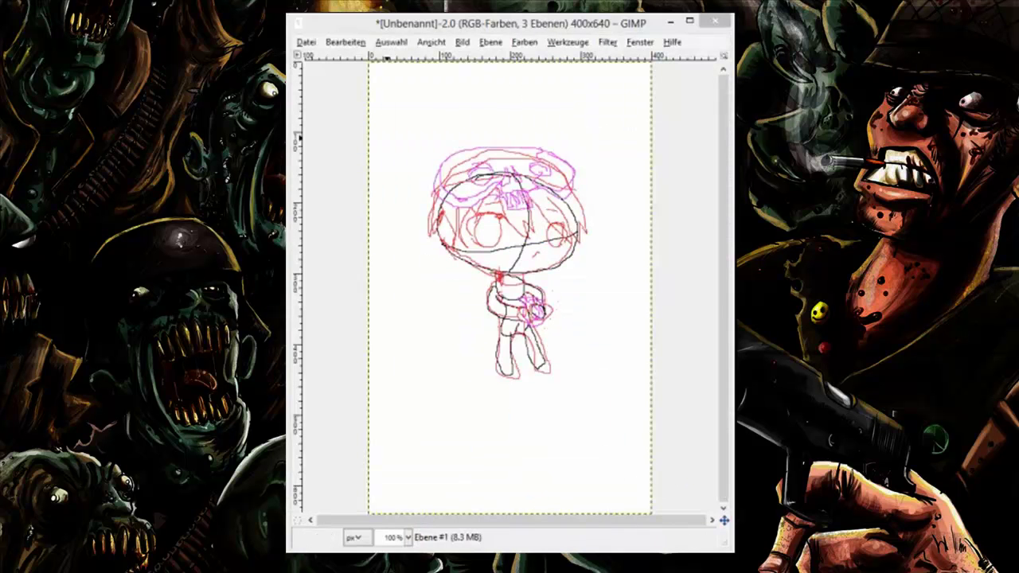
{"action": "mouse_move", "coordinate": [499, 325]}
{"action": "left_mouse_down"}
{"action": "mouse_move", "coordinate": [498, 373]}
{"action": "mouse_move", "coordinate": [514, 380]}
{"action": "mouse_move", "coordinate": [520, 371]}
{"action": "mouse_move", "coordinate": [516, 334]}
{"action": "mouse_move", "coordinate": [535, 371]}
{"action": "mouse_move", "coordinate": [535, 356]}
{"action": "mouse_move", "coordinate": [551, 369]}
{"action": "mouse_move", "coordinate": [532, 330]}
{"action": "left_mouse_up"}
{"action": "mouse_move", "coordinate": [494, 283]}
{"action": "left_mouse_down"}
{"action": "mouse_move", "coordinate": [489, 308]}
{"action": "mouse_move", "coordinate": [502, 322]}
{"action": "mouse_move", "coordinate": [483, 295]}
{"action": "mouse_move", "coordinate": [489, 317]}
{"action": "mouse_move", "coordinate": [510, 321]}
{"action": "mouse_move", "coordinate": [501, 291]}
{"action": "left_mouse_up"}
{"action": "key", "text": "ctrl+z"}
{"action": "key", "text": "ctrl+z"}
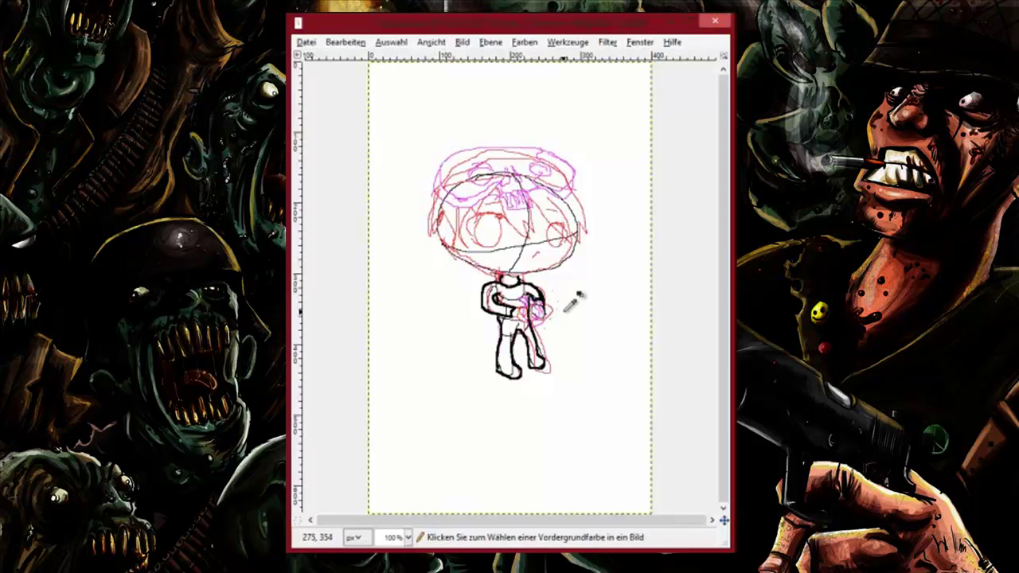
- Ink the face contour, the spiky hair, both eyes and the mouth with thick black lines
{"action": "mouse_move", "coordinate": [436, 233]}
{"action": "left_mouse_down"}
{"action": "mouse_move", "coordinate": [510, 269]}
{"action": "mouse_move", "coordinate": [571, 239]}
{"action": "left_mouse_up"}
{"action": "mouse_move", "coordinate": [443, 181]}
{"action": "left_mouse_down"}
{"action": "mouse_move", "coordinate": [441, 231]}
{"action": "mouse_move", "coordinate": [461, 237]}
{"action": "mouse_move", "coordinate": [491, 205]}
{"action": "mouse_move", "coordinate": [582, 243]}
{"action": "mouse_move", "coordinate": [586, 229]}
{"action": "mouse_move", "coordinate": [597, 254]}
{"action": "left_mouse_up"}
{"action": "mouse_move", "coordinate": [487, 214]}
{"action": "left_mouse_down"}
{"action": "mouse_move", "coordinate": [481, 247]}
{"action": "mouse_move", "coordinate": [505, 235]}
{"action": "mouse_move", "coordinate": [491, 251]}
{"action": "mouse_move", "coordinate": [483, 219]}
{"action": "left_mouse_up"}
{"action": "mouse_move", "coordinate": [557, 224]}
{"action": "left_mouse_down"}
{"action": "mouse_move", "coordinate": [578, 241]}
{"action": "mouse_move", "coordinate": [573, 266]}
{"action": "mouse_move", "coordinate": [551, 237]}
{"action": "mouse_move", "coordinate": [569, 231]}
{"action": "mouse_move", "coordinate": [539, 255]}
{"action": "left_mouse_up"}
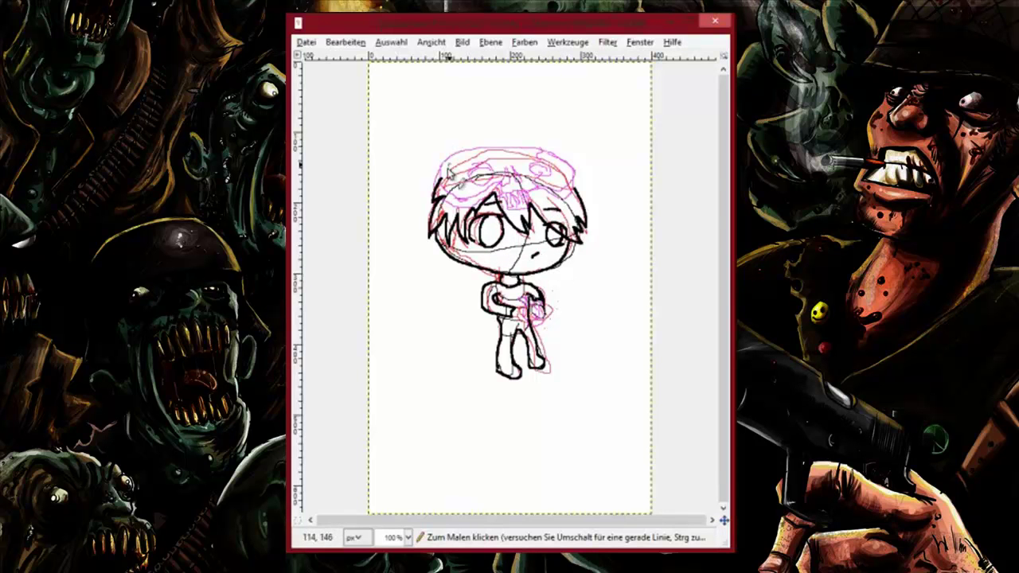
- Ink the skull cap's outline in black along with its eye sockets, nose, teeth and cracked edge
{"action": "mouse_move", "coordinate": [571, 197]}
{"action": "left_mouse_down"}
{"action": "mouse_move", "coordinate": [515, 146]}
{"action": "mouse_move", "coordinate": [445, 164]}
{"action": "mouse_move", "coordinate": [441, 194]}
{"action": "mouse_move", "coordinate": [477, 201]}
{"action": "mouse_move", "coordinate": [502, 188]}
{"action": "mouse_move", "coordinate": [545, 190]}
{"action": "mouse_move", "coordinate": [567, 200]}
{"action": "left_mouse_up"}
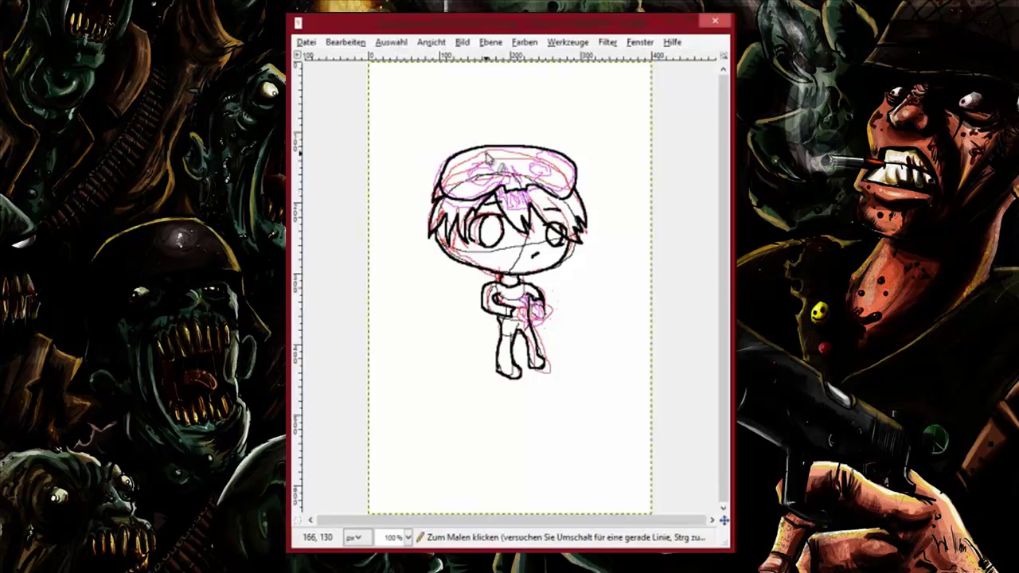
{"action": "left_click_drag", "start_coordinate": [460, 193], "coordinate": [500, 190]}
{"action": "mouse_move", "coordinate": [575, 191]}
{"action": "left_mouse_down"}
{"action": "mouse_move", "coordinate": [510, 203]}
{"action": "mouse_move", "coordinate": [513, 195]}
{"action": "mouse_move", "coordinate": [528, 211]}
{"action": "mouse_move", "coordinate": [506, 171]}
{"action": "mouse_move", "coordinate": [545, 167]}
{"action": "mouse_move", "coordinate": [481, 177]}
{"action": "mouse_move", "coordinate": [545, 159]}
{"action": "left_mouse_up"}
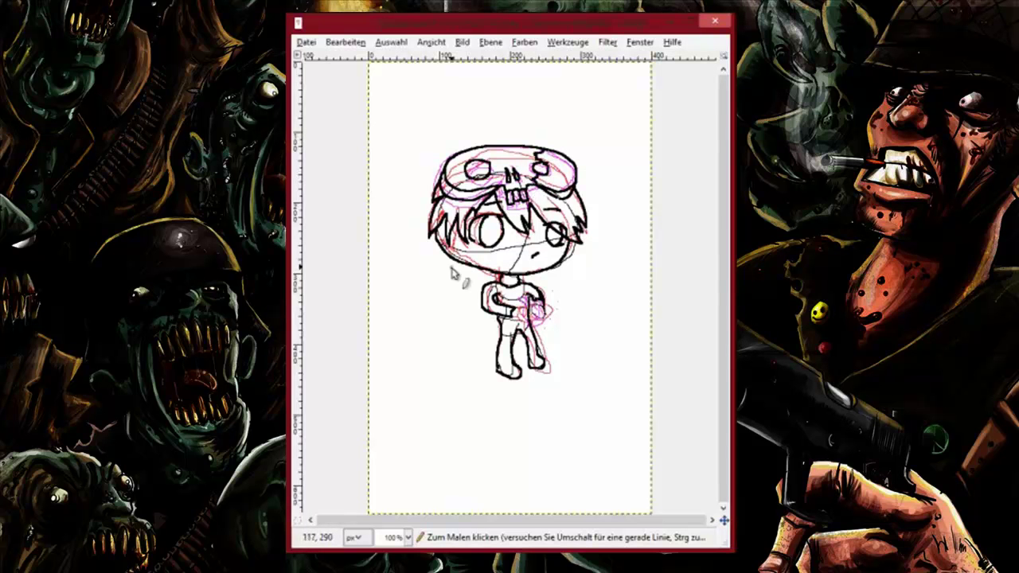
- Redraw the top edge of the skull cap as a higher dome in black and clean up its outline with the eraser
{"action": "mouse_move", "coordinate": [452, 156]}
{"action": "left_mouse_down"}
{"action": "mouse_move", "coordinate": [562, 152]}
{"action": "mouse_move", "coordinate": [469, 143]}
{"action": "left_mouse_up"}
{"action": "key", "text": "ctrl+z"}
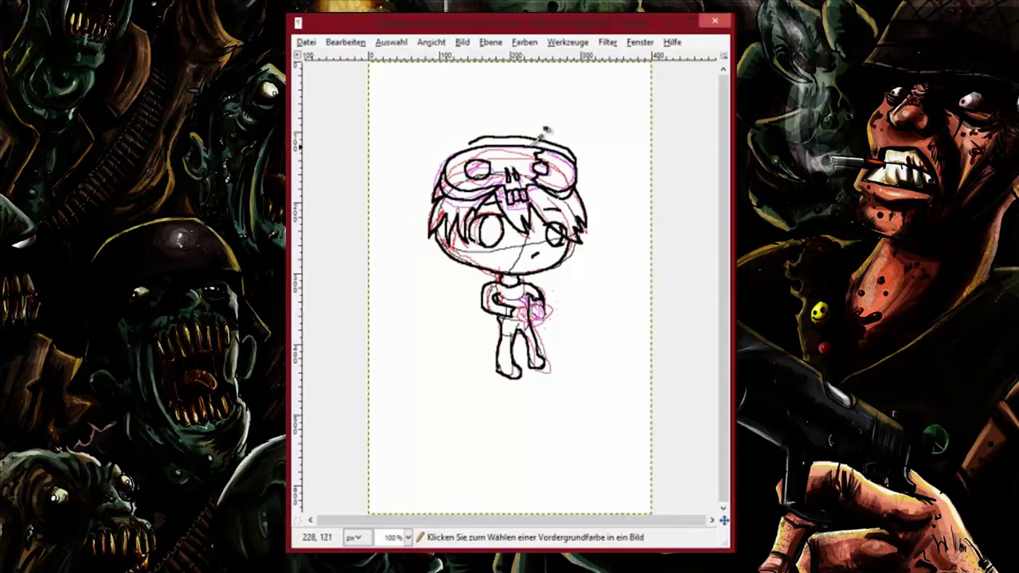
{"action": "key", "text": "ctrl+z"}
{"action": "mouse_move", "coordinate": [565, 152]}
{"action": "left_mouse_down"}
{"action": "mouse_move", "coordinate": [465, 142]}
{"action": "mouse_move", "coordinate": [446, 163]}
{"action": "mouse_move", "coordinate": [539, 148]}
{"action": "left_mouse_up"}
{"action": "key", "text": "shift+e"}
{"action": "key", "text": "n"}
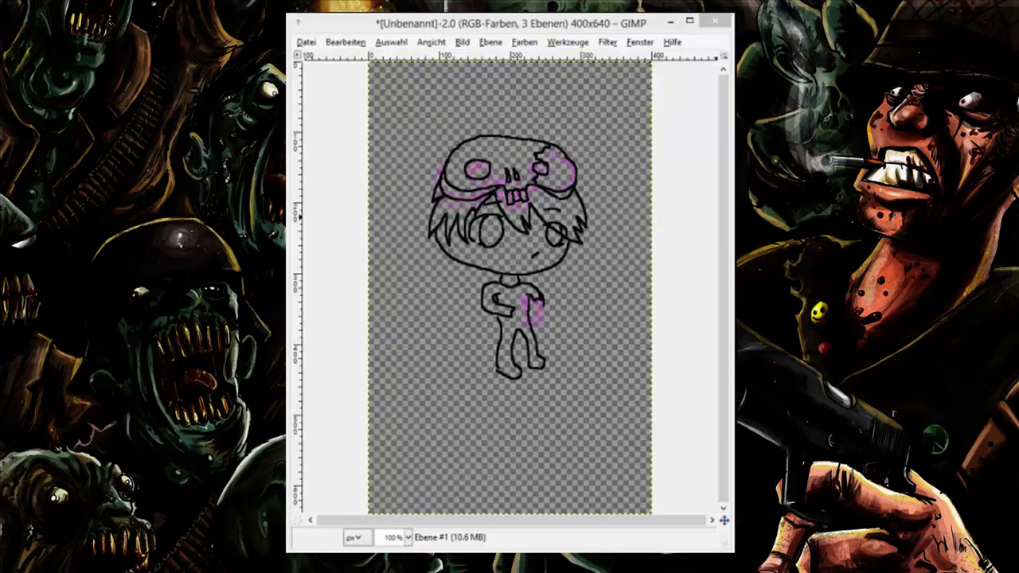
- Touch up the neck outline in black and add a new layer to the image
{"action": "left_click", "coordinate": [520, 277]}
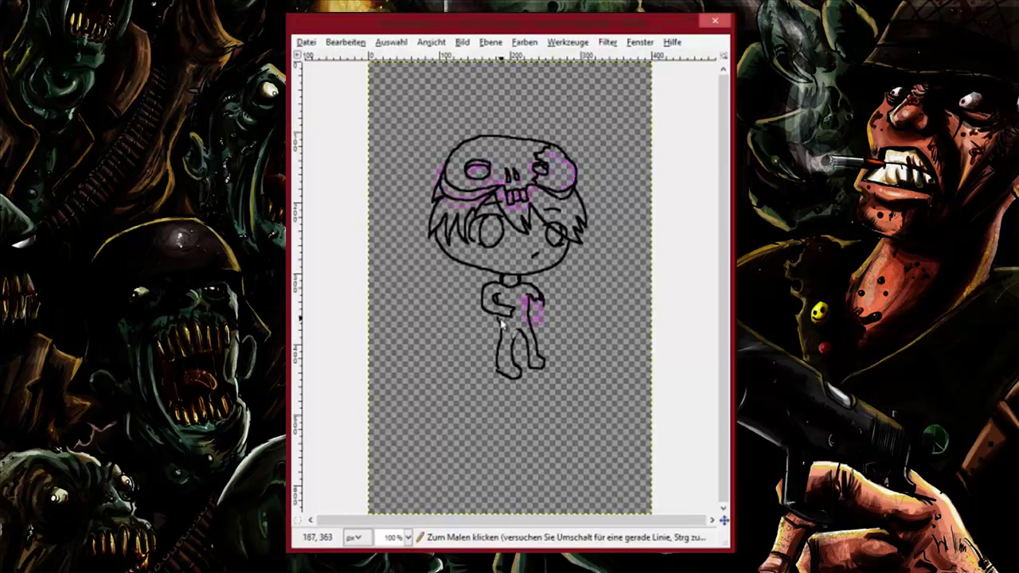
{"action": "left_click", "coordinate": [306, 42]}
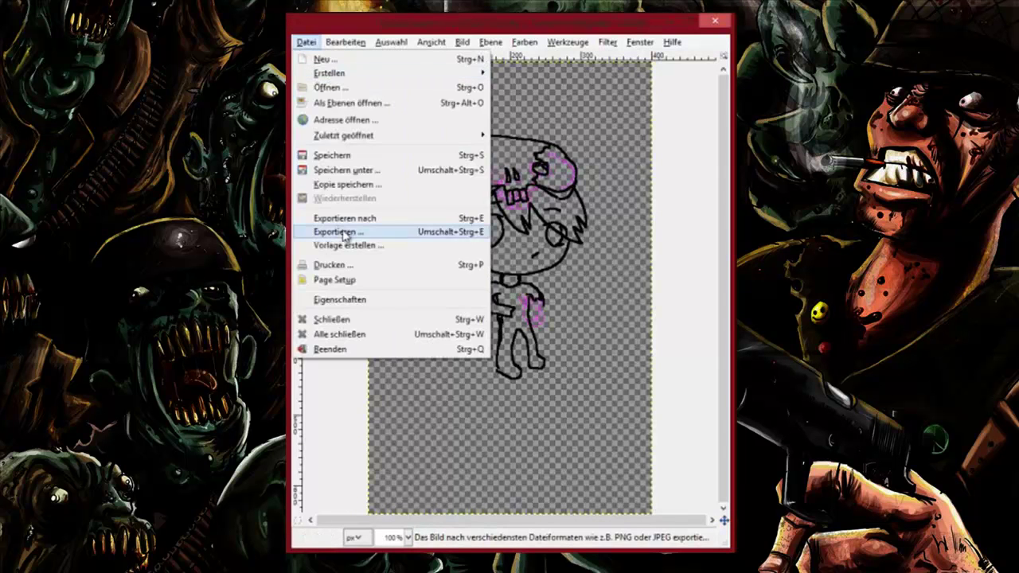
{"action": "left_click", "coordinate": [490, 42]}
{"action": "left_click", "coordinate": [522, 59]}
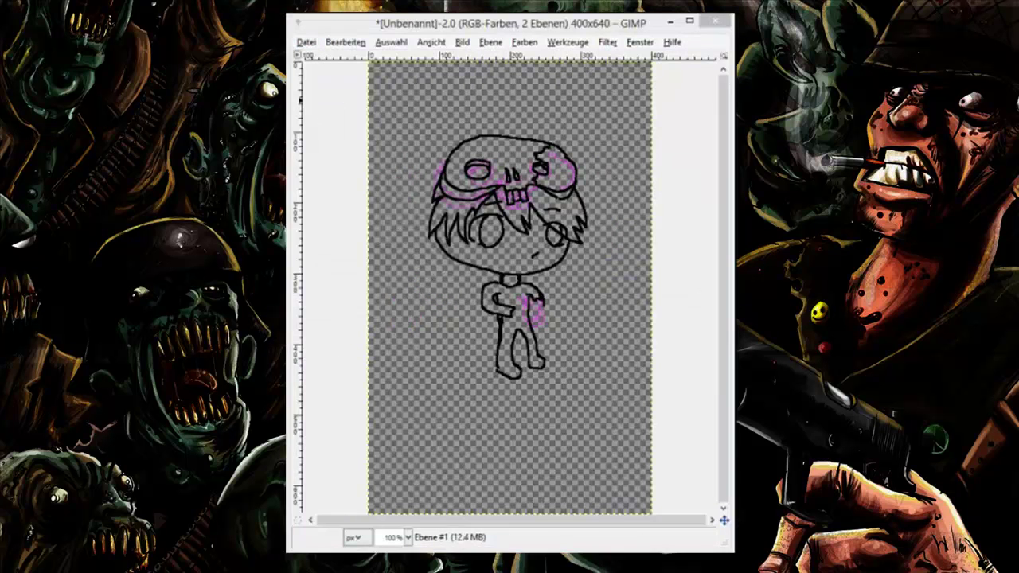
{"action": "key", "text": "Return"}
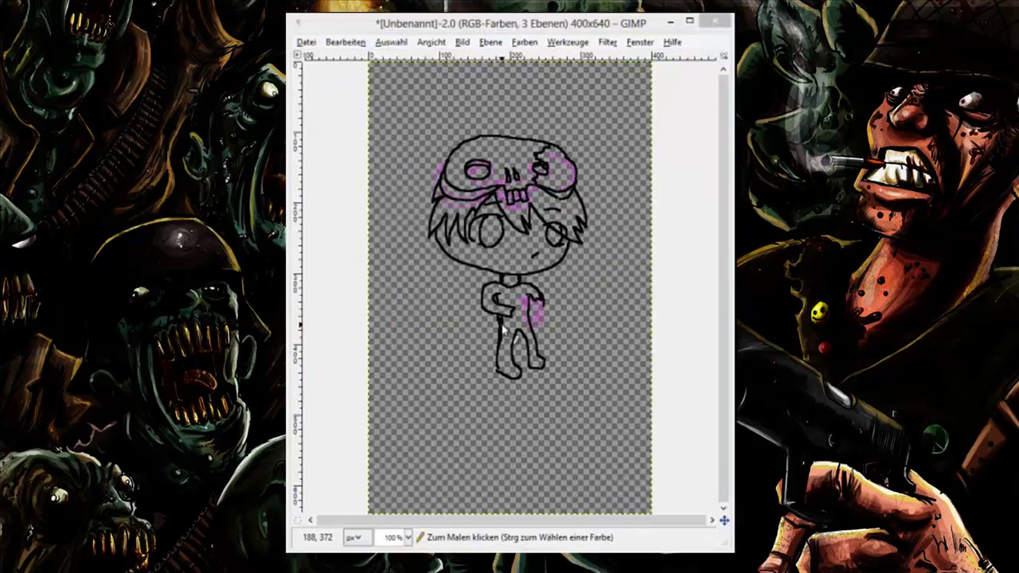
- Retrace the legs, shoes, arms, face and hair with black strokes, closing gaps in the outline
{"action": "left_click_drag", "start_coordinate": [501, 324], "coordinate": [499, 376]}
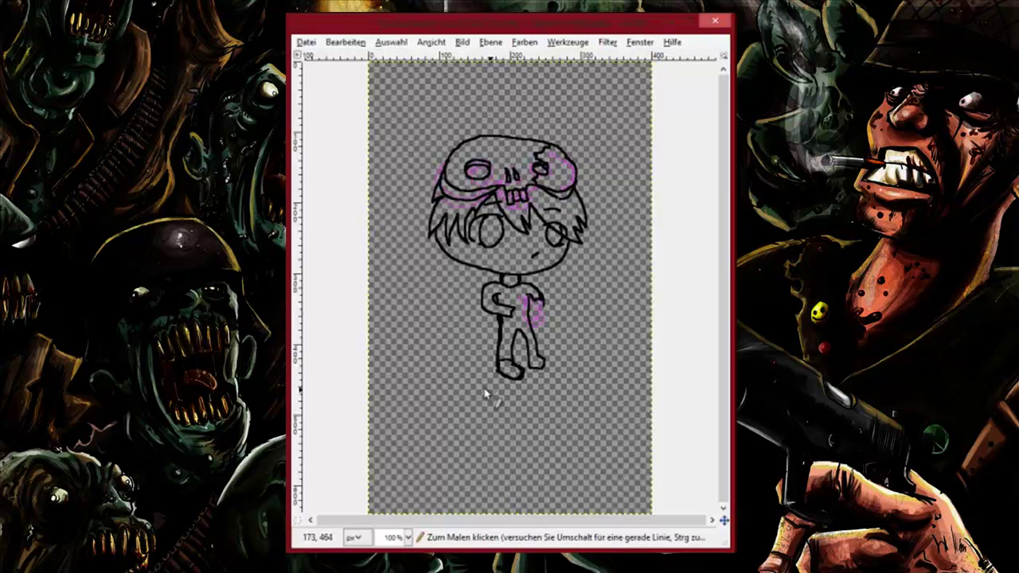
{"action": "left_click_drag", "start_coordinate": [522, 333], "coordinate": [530, 367]}
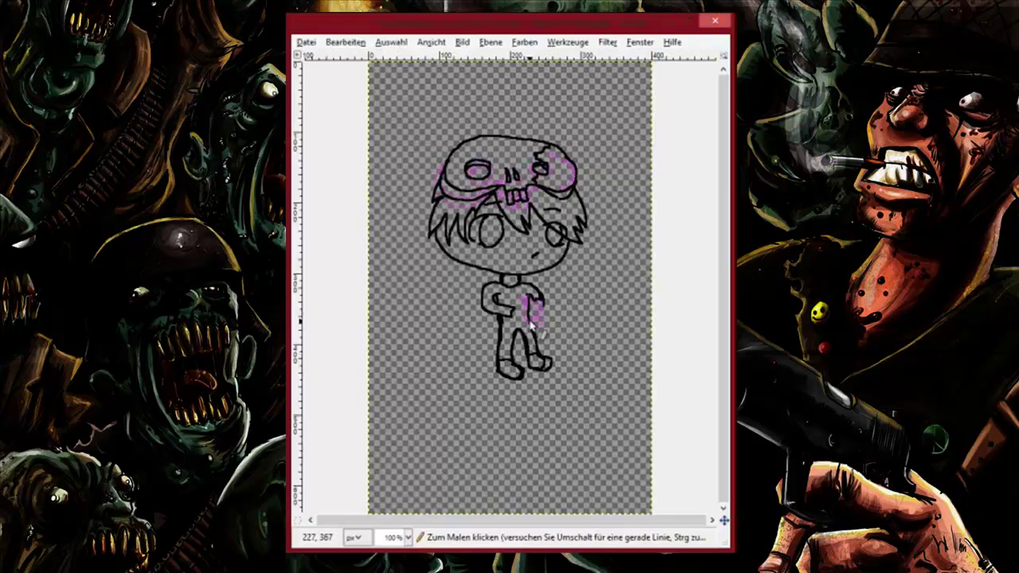
{"action": "left_click_drag", "start_coordinate": [545, 312], "coordinate": [545, 297]}
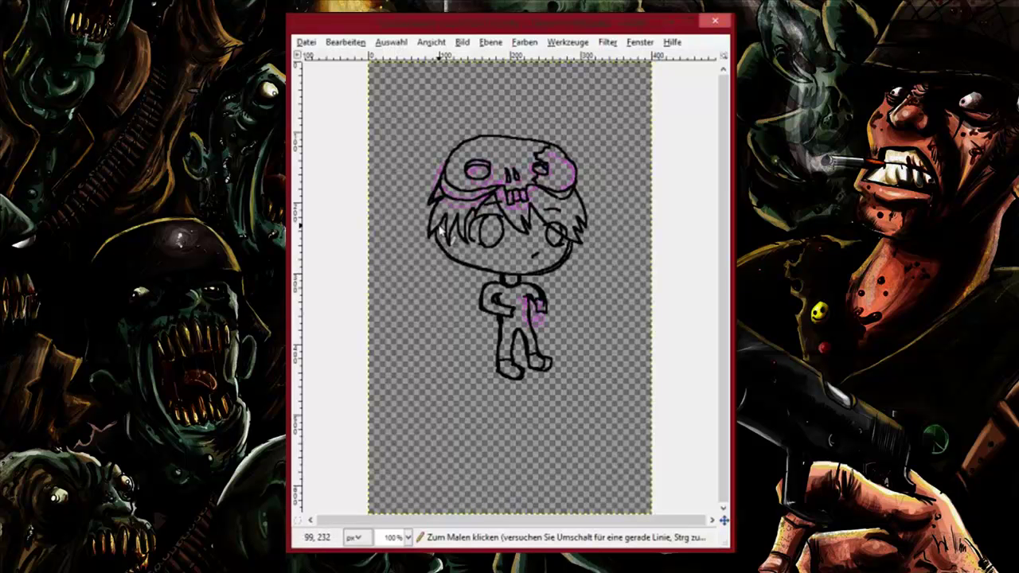
{"action": "mouse_move", "coordinate": [482, 211]}
{"action": "left_mouse_down"}
{"action": "mouse_move", "coordinate": [527, 237]}
{"action": "mouse_move", "coordinate": [581, 245]}
{"action": "left_mouse_up"}
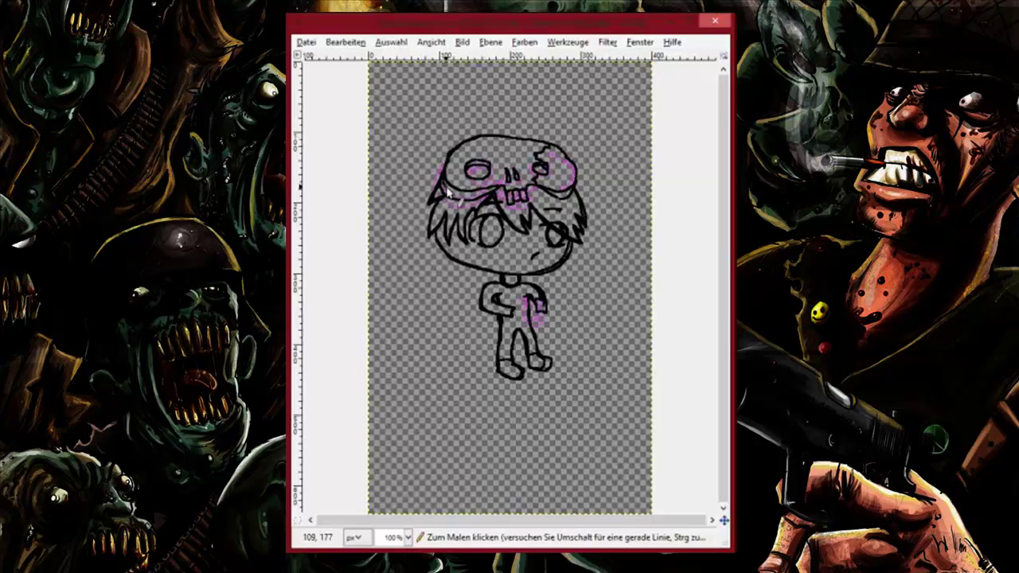
- Redraw the skull cap with its eye sockets and teeth in black and complete the hair outline beside it
{"action": "mouse_move", "coordinate": [448, 191]}
{"action": "left_mouse_down"}
{"action": "mouse_move", "coordinate": [560, 191]}
{"action": "mouse_move", "coordinate": [454, 147]}
{"action": "mouse_move", "coordinate": [540, 156]}
{"action": "mouse_move", "coordinate": [552, 172]}
{"action": "mouse_move", "coordinate": [538, 189]}
{"action": "mouse_move", "coordinate": [487, 167]}
{"action": "left_mouse_up"}
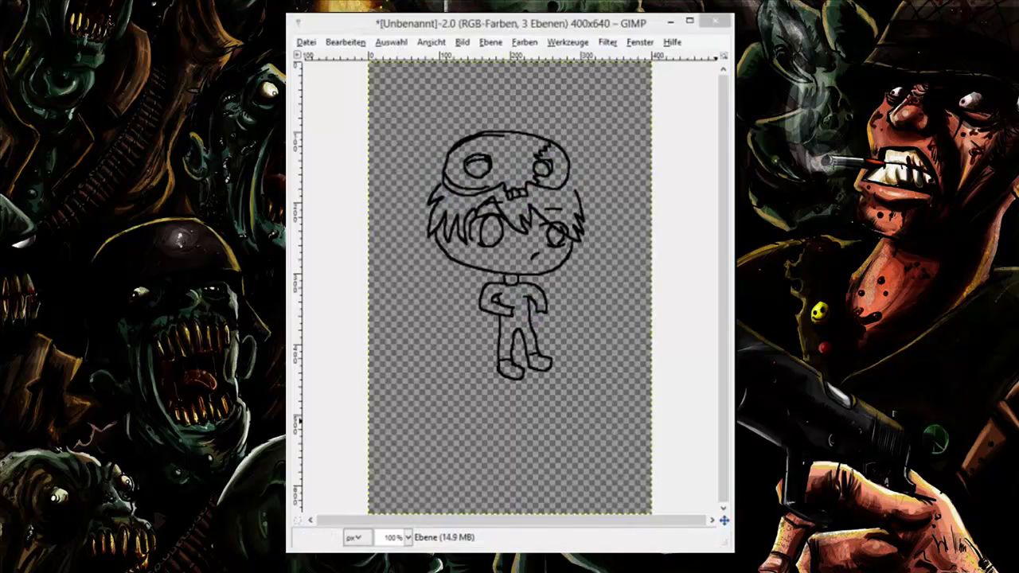
{"action": "left_click_drag", "start_coordinate": [571, 183], "coordinate": [581, 204]}
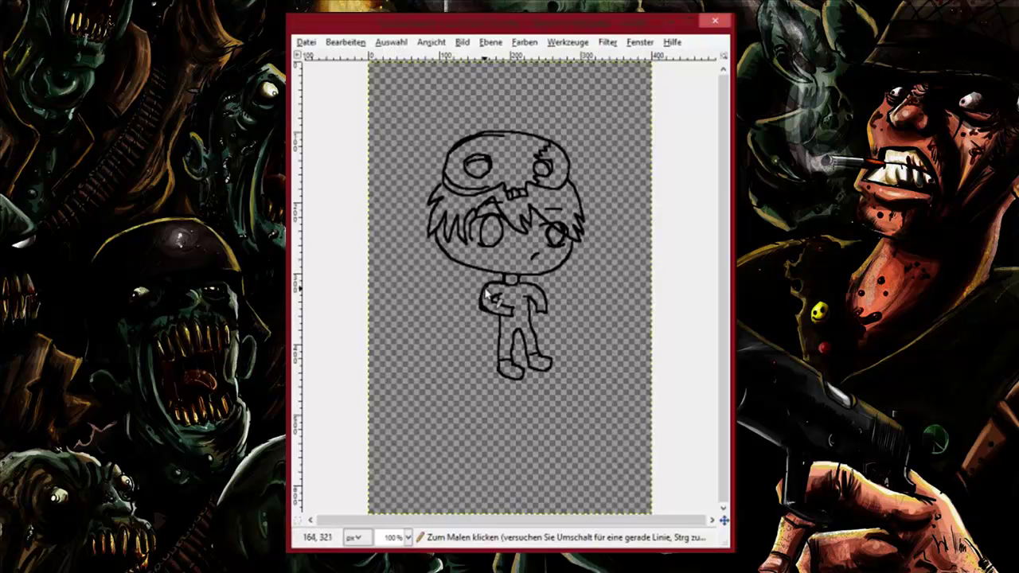
- Thicken the black outline of the arms, torso, legs, shoes, face and hair
{"action": "mouse_move", "coordinate": [498, 300]}
{"action": "left_mouse_down"}
{"action": "mouse_move", "coordinate": [518, 374]}
{"action": "mouse_move", "coordinate": [509, 381]}
{"action": "mouse_move", "coordinate": [513, 348]}
{"action": "mouse_move", "coordinate": [541, 359]}
{"action": "mouse_move", "coordinate": [531, 382]}
{"action": "mouse_move", "coordinate": [549, 358]}
{"action": "mouse_move", "coordinate": [553, 375]}
{"action": "mouse_move", "coordinate": [532, 306]}
{"action": "mouse_move", "coordinate": [548, 347]}
{"action": "mouse_move", "coordinate": [509, 334]}
{"action": "mouse_move", "coordinate": [528, 325]}
{"action": "left_mouse_up"}
{"action": "left_click", "coordinate": [463, 43]}
{"action": "left_click", "coordinate": [414, 151]}
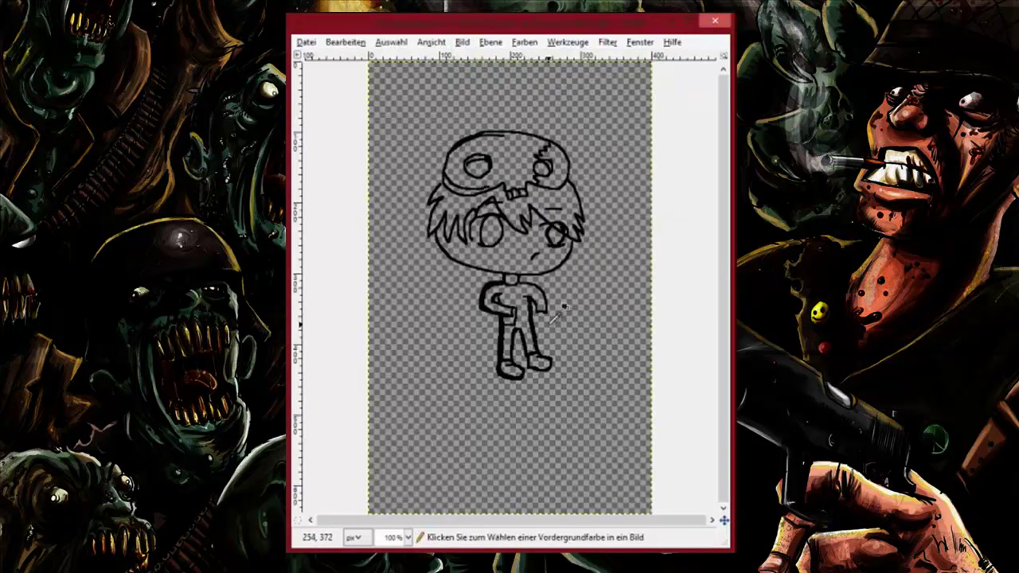
{"action": "left_click_drag", "start_coordinate": [520, 283], "coordinate": [549, 310]}
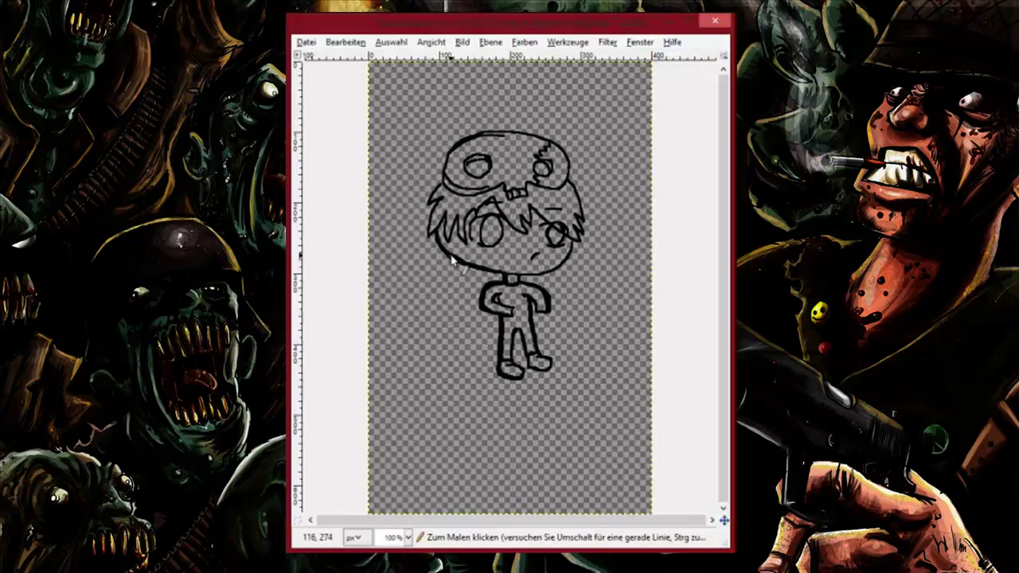
{"action": "left_click_drag", "start_coordinate": [437, 233], "coordinate": [443, 246]}
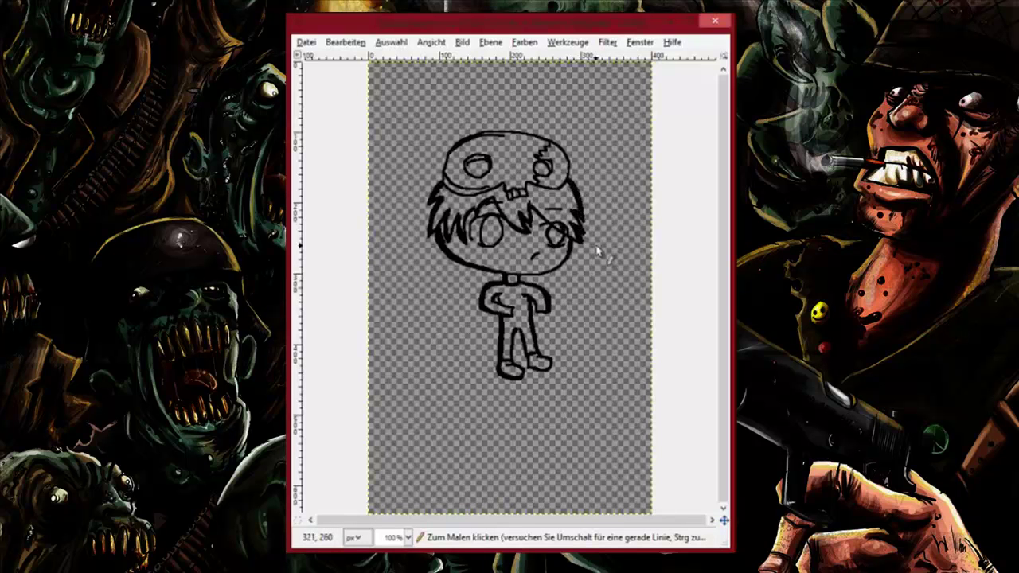
- Thicken the skull cap's outline and eye sockets in black and redraw its nose and teeth
{"action": "mouse_move", "coordinate": [572, 134]}
{"action": "left_mouse_down"}
{"action": "mouse_move", "coordinate": [480, 130]}
{"action": "mouse_move", "coordinate": [554, 146]}
{"action": "mouse_move", "coordinate": [502, 135]}
{"action": "mouse_move", "coordinate": [535, 140]}
{"action": "left_mouse_up"}
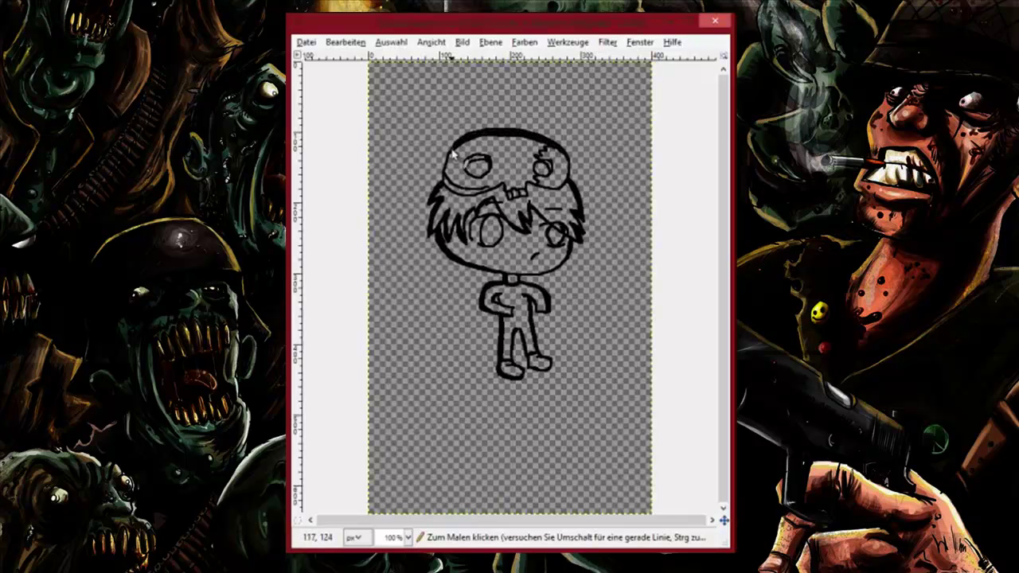
{"action": "mouse_move", "coordinate": [445, 173]}
{"action": "left_mouse_down"}
{"action": "mouse_move", "coordinate": [488, 192]}
{"action": "mouse_move", "coordinate": [451, 184]}
{"action": "mouse_move", "coordinate": [480, 190]}
{"action": "mouse_move", "coordinate": [513, 179]}
{"action": "mouse_move", "coordinate": [523, 182]}
{"action": "mouse_move", "coordinate": [507, 191]}
{"action": "mouse_move", "coordinate": [528, 191]}
{"action": "left_mouse_up"}
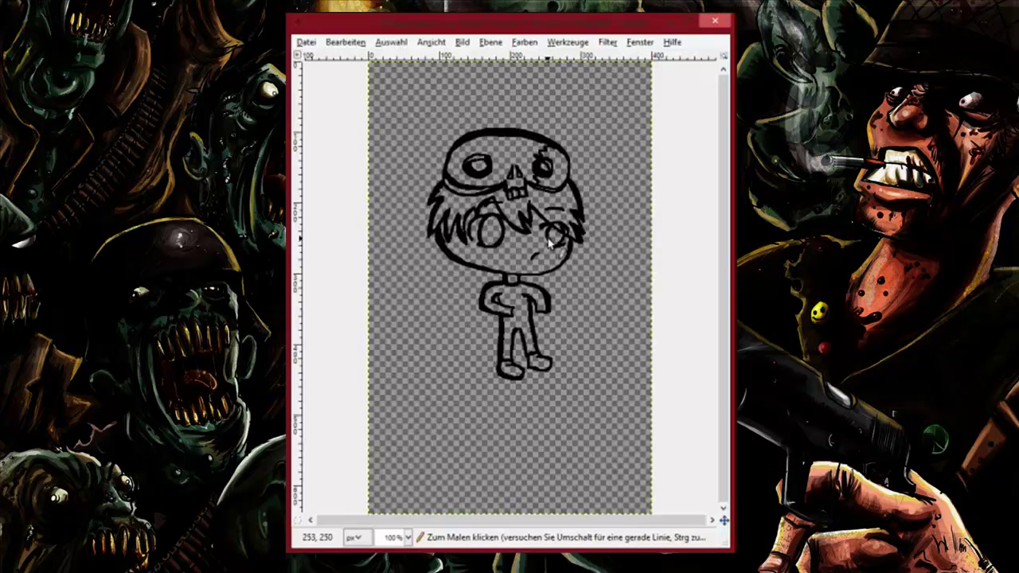
{"action": "key", "text": "shift+e"}
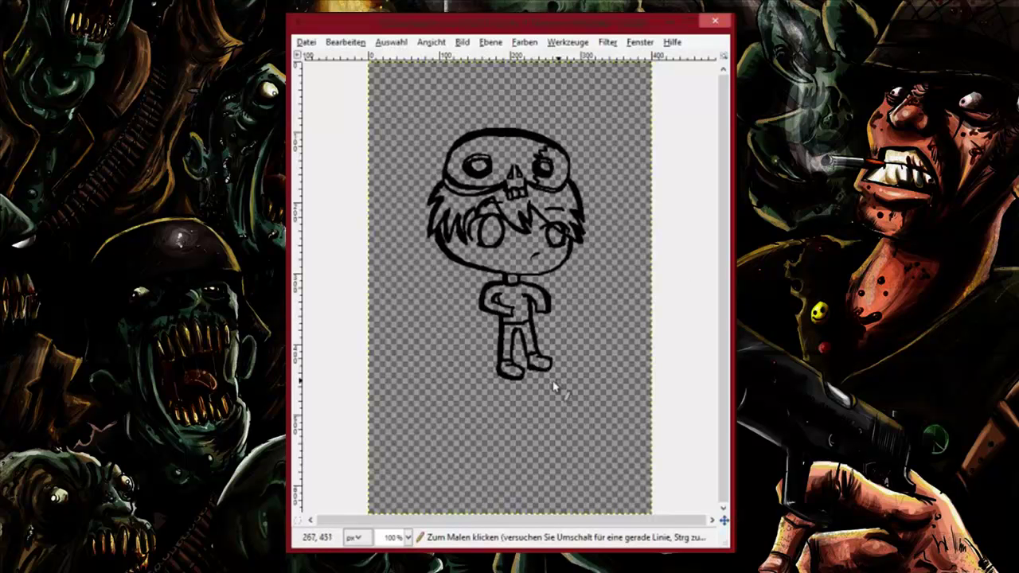
- Add a new layer and draw fine black strands into the character's hair
{"action": "left_click", "coordinate": [797, 434]}
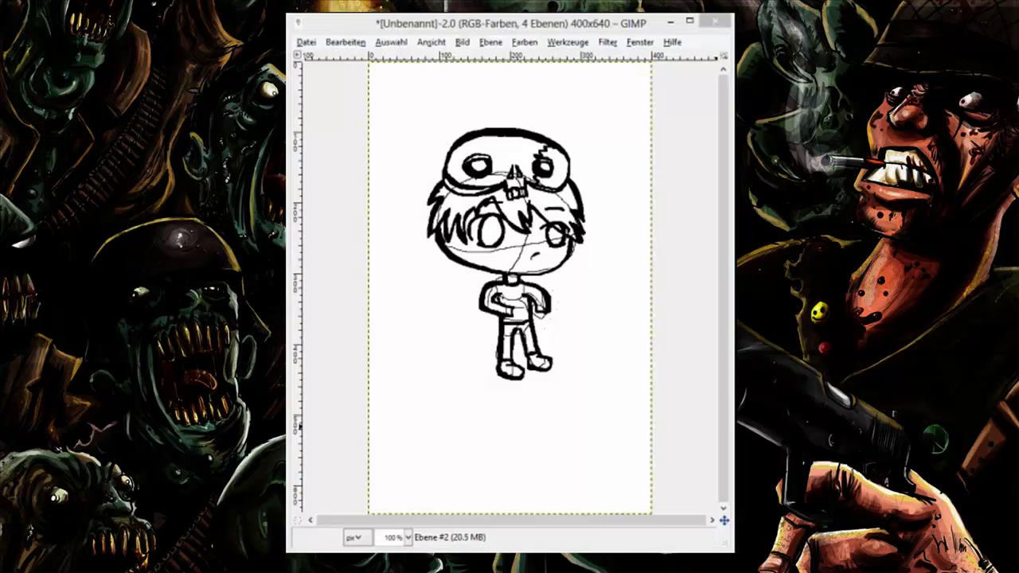
{"action": "left_click", "coordinate": [796, 434]}
{"action": "left_click", "coordinate": [533, 256]}
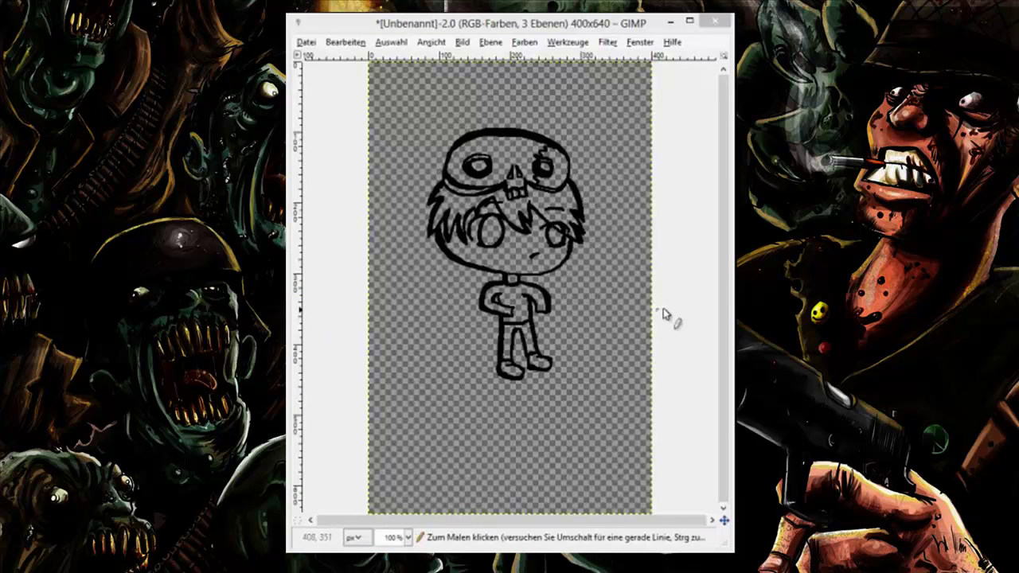
{"action": "key", "text": "ctrl+shift+n"}
{"action": "key", "text": "Return"}
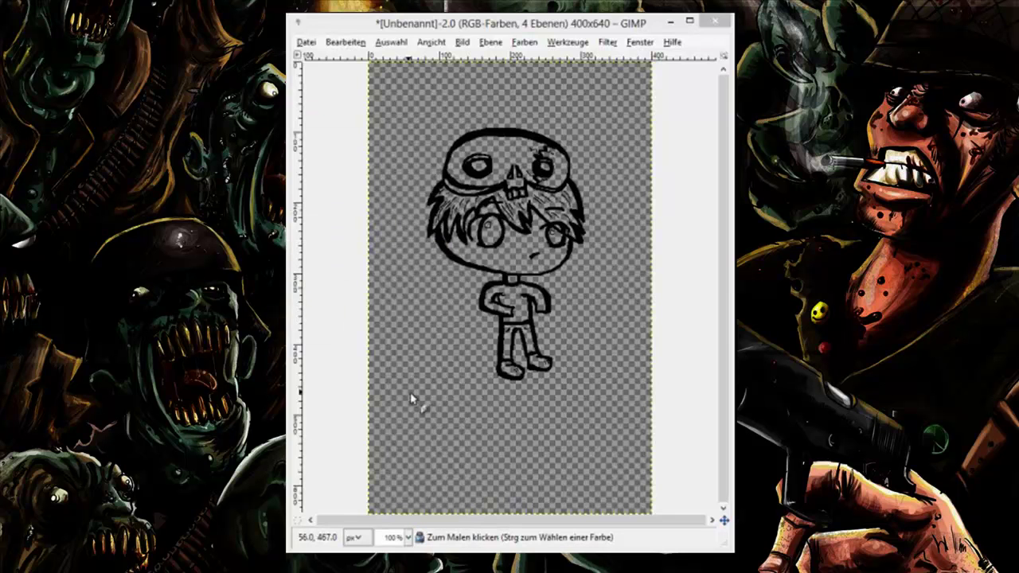
{"action": "mouse_move", "coordinate": [434, 401]}
{"action": "left_mouse_down"}
{"action": "mouse_move", "coordinate": [409, 433]}
{"action": "mouse_move", "coordinate": [572, 423]}
{"action": "mouse_move", "coordinate": [494, 411]}
{"action": "left_mouse_up"}
{"action": "mouse_move", "coordinate": [395, 379]}
{"action": "left_mouse_down"}
{"action": "mouse_move", "coordinate": [390, 431]}
{"action": "mouse_move", "coordinate": [512, 470]}
{"action": "left_mouse_up"}
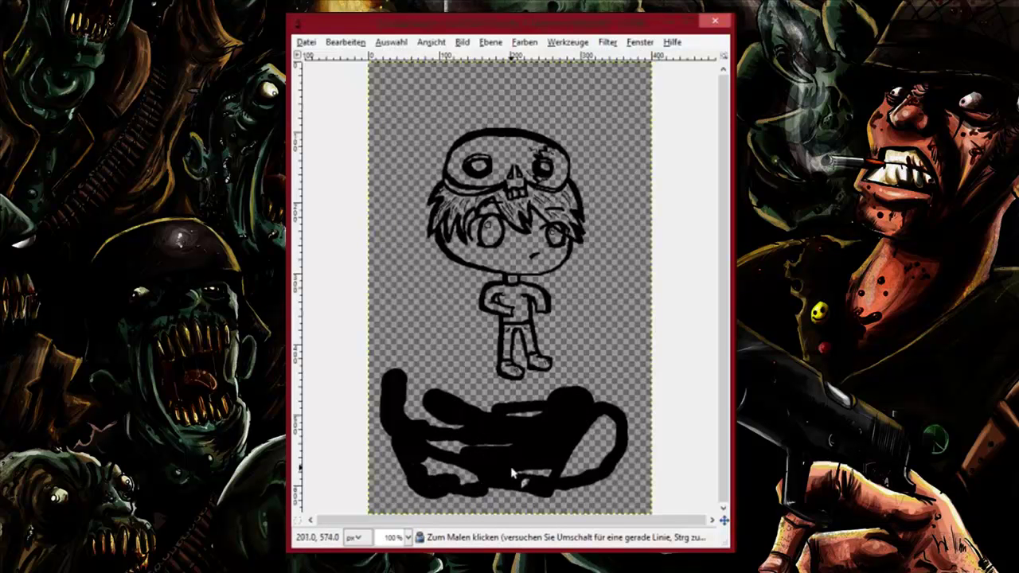
{"action": "key", "text": "ctrl+z"}
{"action": "key", "text": "ctrl+z"}
{"action": "mouse_move", "coordinate": [437, 402]}
{"action": "left_mouse_down"}
{"action": "mouse_move", "coordinate": [447, 471]}
{"action": "mouse_move", "coordinate": [430, 464]}
{"action": "left_mouse_up"}
{"action": "left_click_drag", "start_coordinate": [513, 485], "coordinate": [513, 487]}
{"action": "key", "text": "ctrl+z"}
{"action": "key", "text": "ctrl+z"}
{"action": "key", "text": "ctrl+z"}
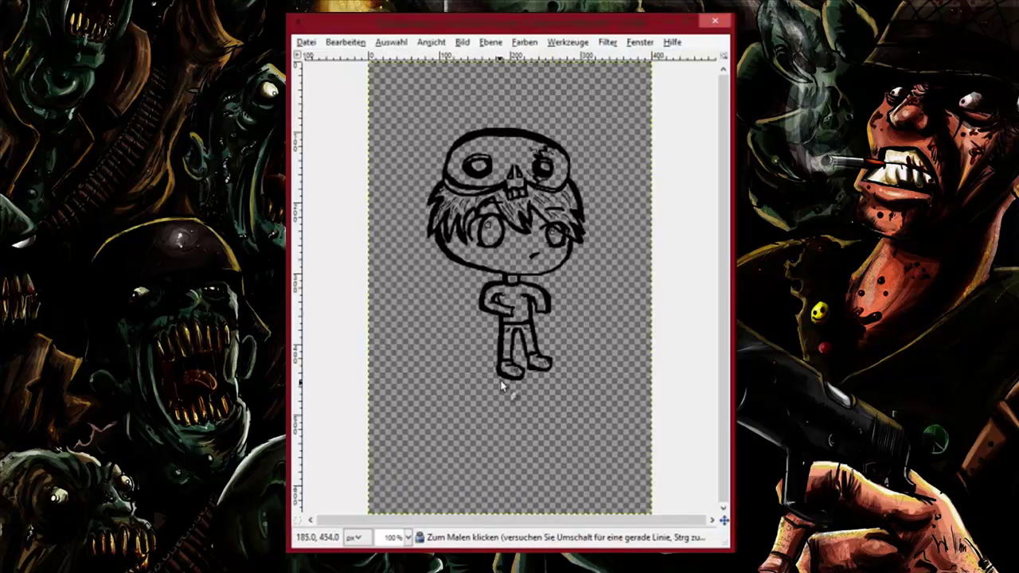
- Add another new layer and paint the face and neck in a light skin tone
{"action": "key", "text": "ctrl+shift+n"}
{"action": "key", "text": "Return"}
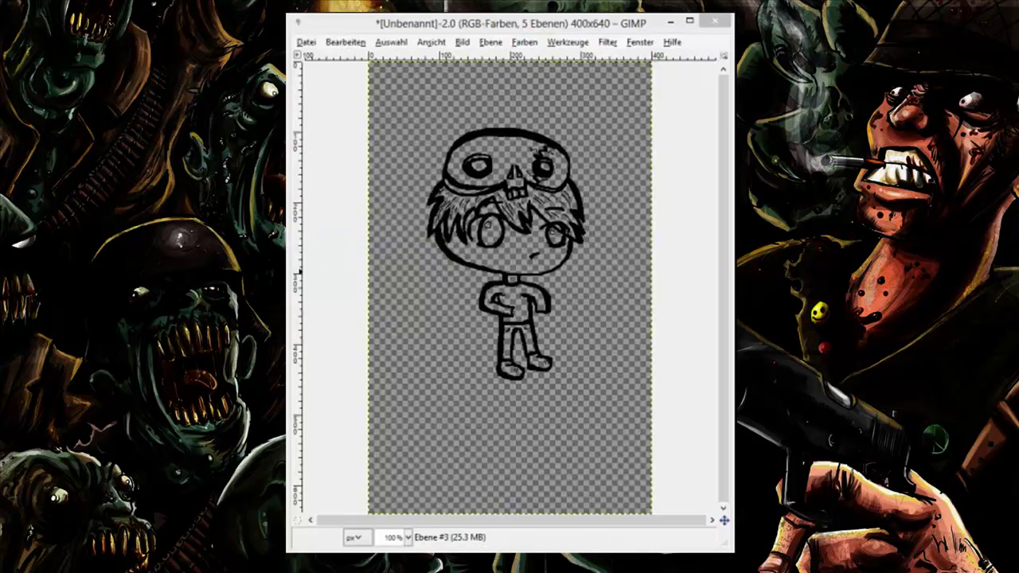
{"action": "key", "text": "Tab"}
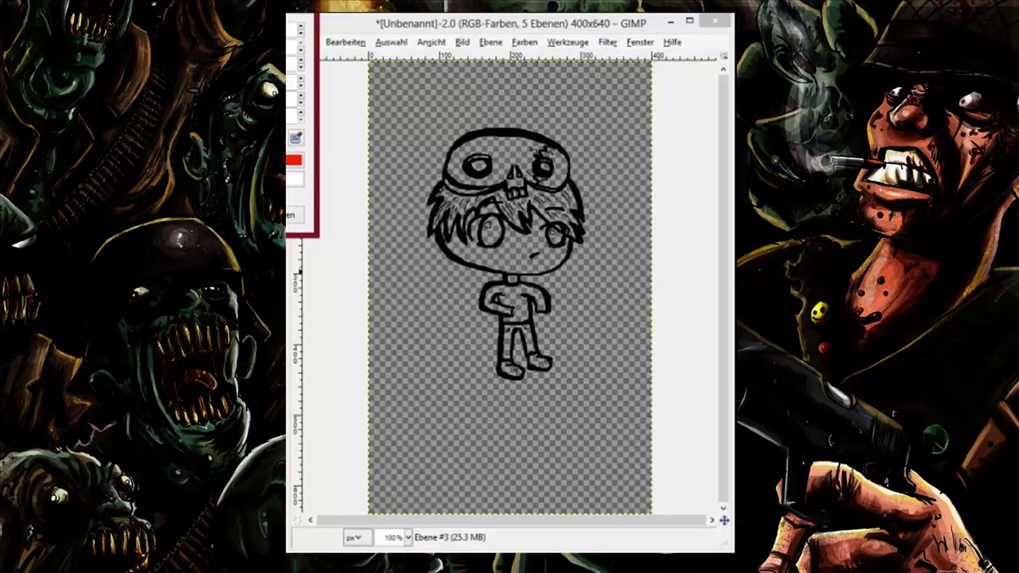
{"action": "left_click", "coordinate": [444, 230]}
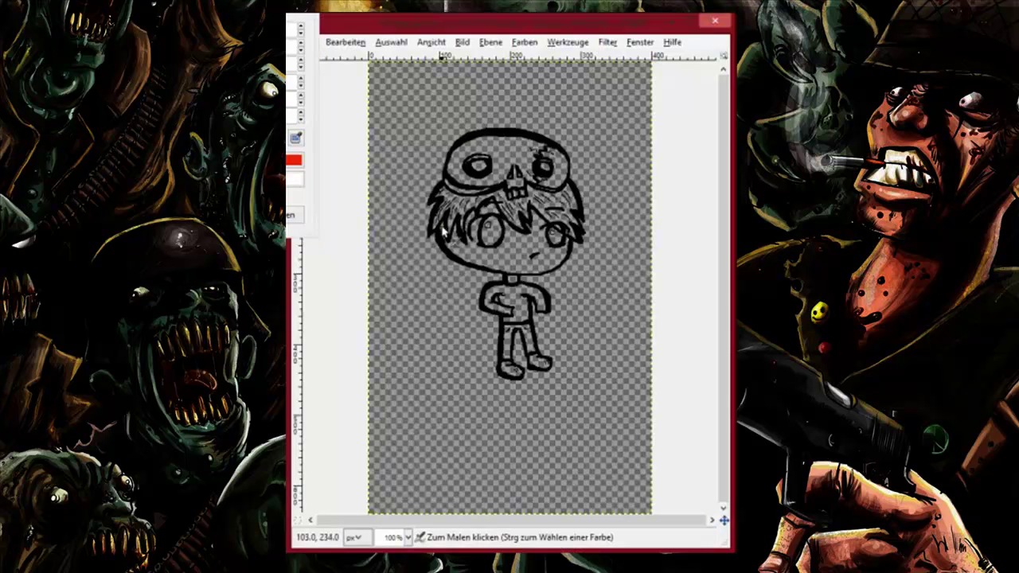
{"action": "left_click_drag", "start_coordinate": [444, 241], "coordinate": [451, 253]}
{"action": "left_click", "coordinate": [292, 215]}
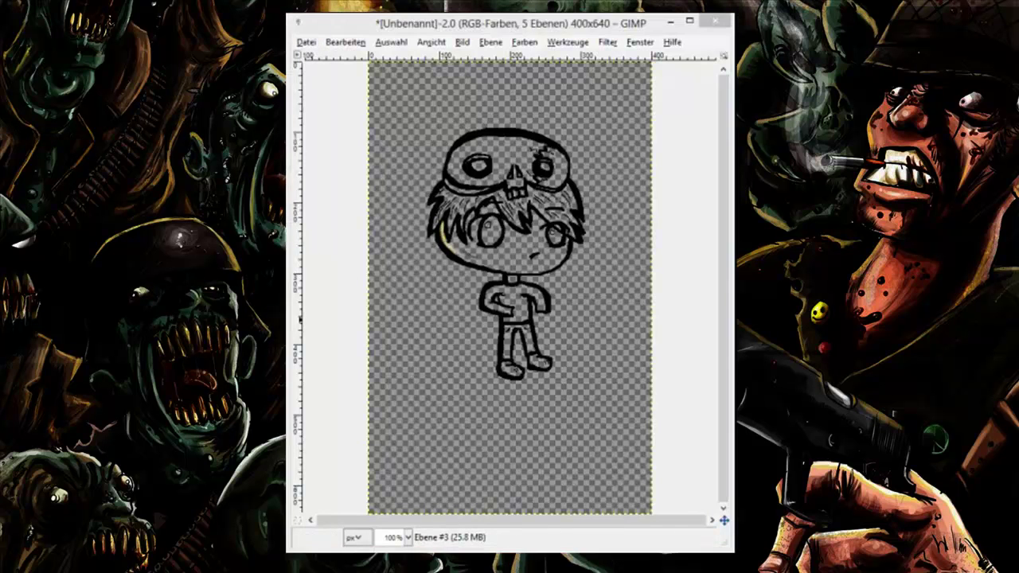
{"action": "mouse_move", "coordinate": [442, 225]}
{"action": "left_mouse_down"}
{"action": "mouse_move", "coordinate": [470, 263]}
{"action": "mouse_move", "coordinate": [448, 249]}
{"action": "mouse_move", "coordinate": [456, 231]}
{"action": "mouse_move", "coordinate": [464, 255]}
{"action": "mouse_move", "coordinate": [470, 248]}
{"action": "mouse_move", "coordinate": [473, 217]}
{"action": "mouse_move", "coordinate": [477, 249]}
{"action": "mouse_move", "coordinate": [503, 275]}
{"action": "mouse_move", "coordinate": [474, 256]}
{"action": "mouse_move", "coordinate": [508, 241]}
{"action": "mouse_move", "coordinate": [489, 209]}
{"action": "mouse_move", "coordinate": [515, 235]}
{"action": "mouse_move", "coordinate": [512, 253]}
{"action": "mouse_move", "coordinate": [526, 253]}
{"action": "mouse_move", "coordinate": [526, 268]}
{"action": "mouse_move", "coordinate": [543, 260]}
{"action": "mouse_move", "coordinate": [535, 227]}
{"action": "mouse_move", "coordinate": [568, 252]}
{"action": "mouse_move", "coordinate": [542, 269]}
{"action": "mouse_move", "coordinate": [512, 233]}
{"action": "left_mouse_up"}
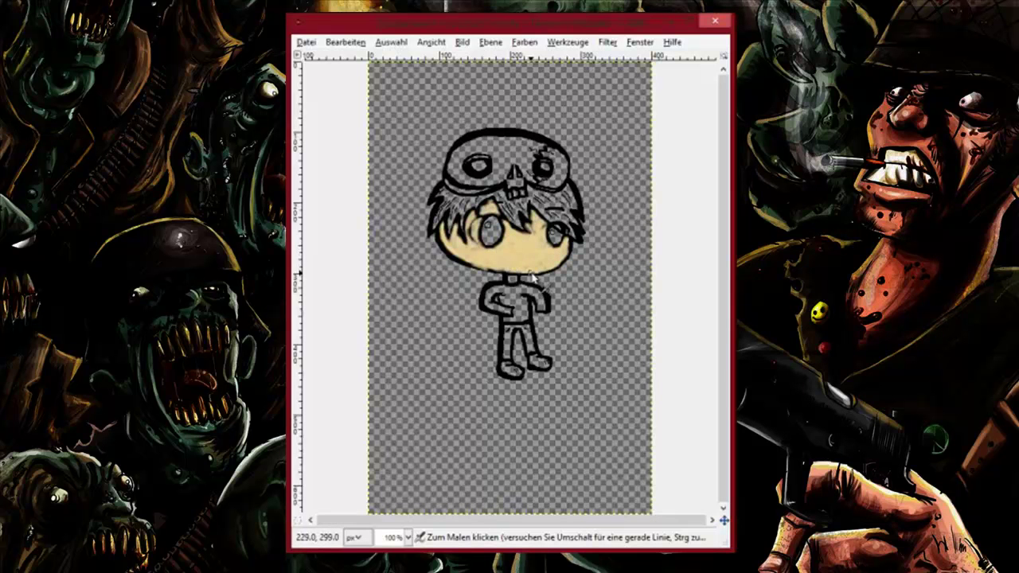
{"action": "mouse_move", "coordinate": [543, 272]}
{"action": "left_mouse_down"}
{"action": "mouse_move", "coordinate": [550, 239]}
{"action": "mouse_move", "coordinate": [478, 233]}
{"action": "mouse_move", "coordinate": [525, 258]}
{"action": "mouse_move", "coordinate": [519, 241]}
{"action": "left_mouse_up"}
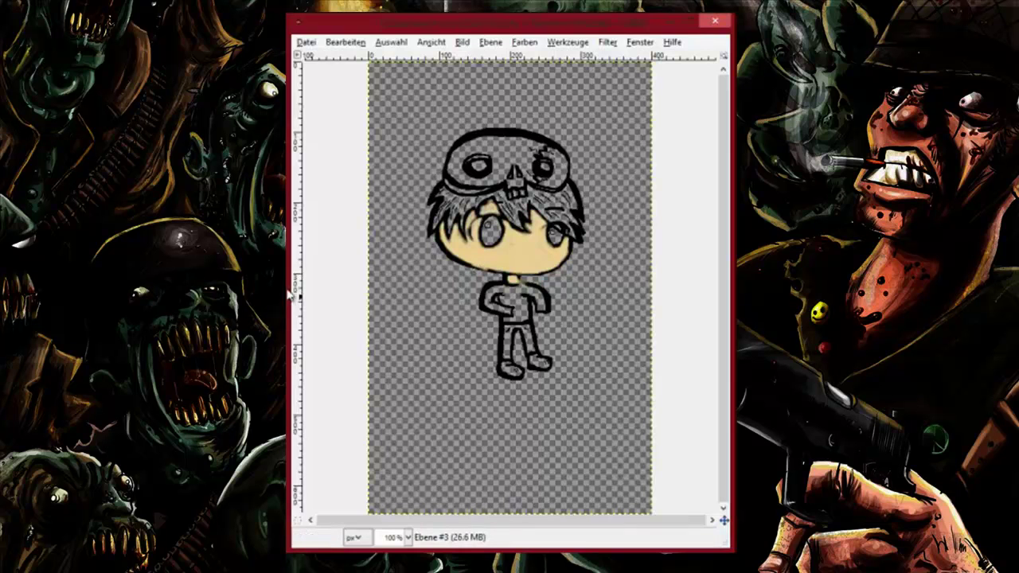
- Paint the shirt in dark purplish grey and the trousers in near-black
{"action": "key", "text": "Tab"}
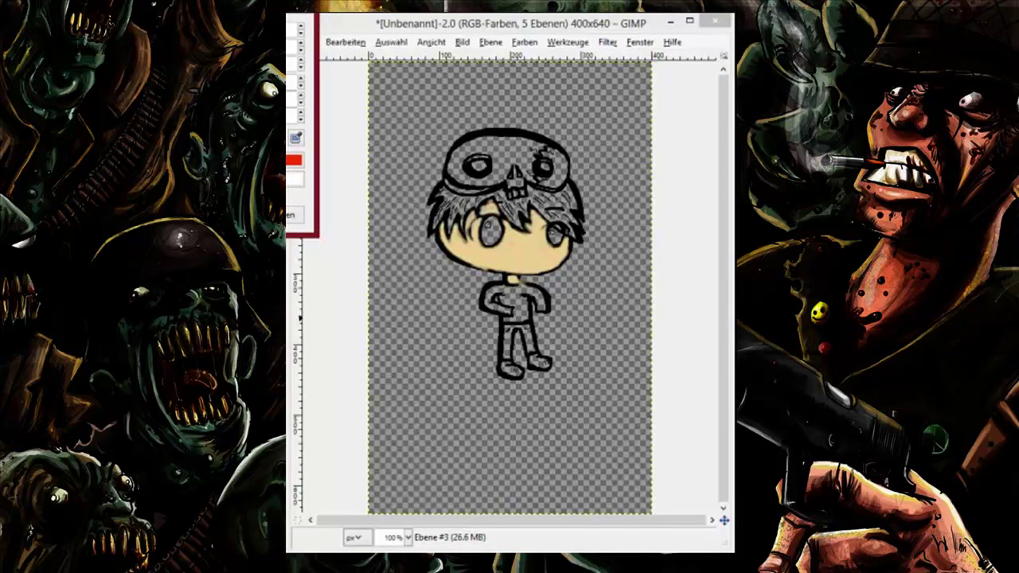
{"action": "key", "text": "Return"}
{"action": "mouse_move", "coordinate": [496, 287]}
{"action": "left_mouse_down"}
{"action": "mouse_move", "coordinate": [508, 313]}
{"action": "mouse_move", "coordinate": [493, 304]}
{"action": "mouse_move", "coordinate": [522, 287]}
{"action": "mouse_move", "coordinate": [542, 308]}
{"action": "mouse_move", "coordinate": [532, 293]}
{"action": "mouse_move", "coordinate": [513, 301]}
{"action": "mouse_move", "coordinate": [509, 315]}
{"action": "mouse_move", "coordinate": [527, 313]}
{"action": "mouse_move", "coordinate": [513, 323]}
{"action": "mouse_move", "coordinate": [509, 355]}
{"action": "mouse_move", "coordinate": [526, 338]}
{"action": "mouse_move", "coordinate": [516, 373]}
{"action": "left_mouse_up"}
{"action": "left_click", "coordinate": [518, 331]}
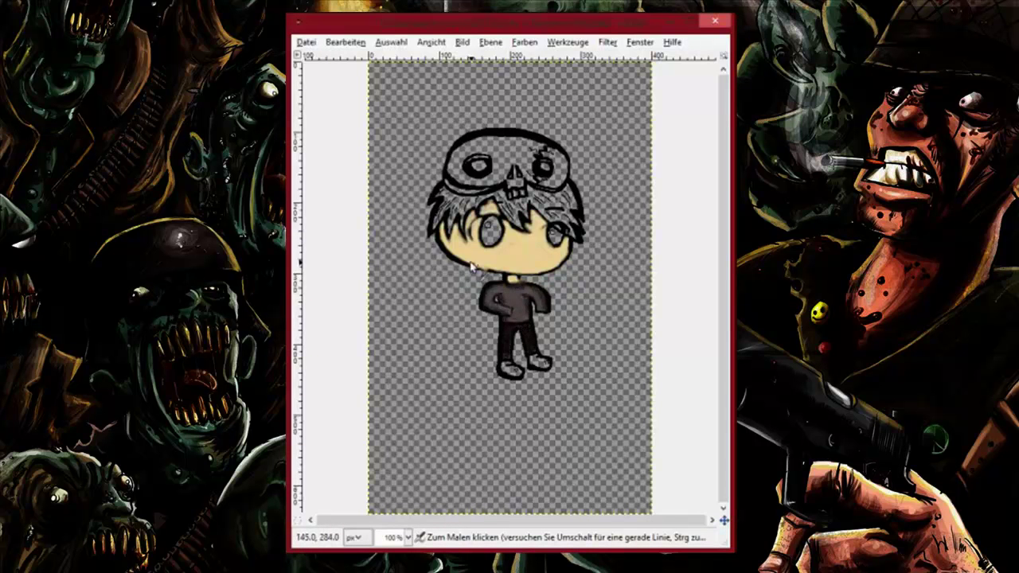
- Shade the lower edge of the face in dark brown and paint the shoes black
{"action": "mouse_move", "coordinate": [475, 269]}
{"action": "left_mouse_down"}
{"action": "mouse_move", "coordinate": [443, 225]}
{"action": "mouse_move", "coordinate": [457, 260]}
{"action": "mouse_move", "coordinate": [498, 274]}
{"action": "mouse_move", "coordinate": [566, 248]}
{"action": "mouse_move", "coordinate": [560, 273]}
{"action": "left_mouse_up"}
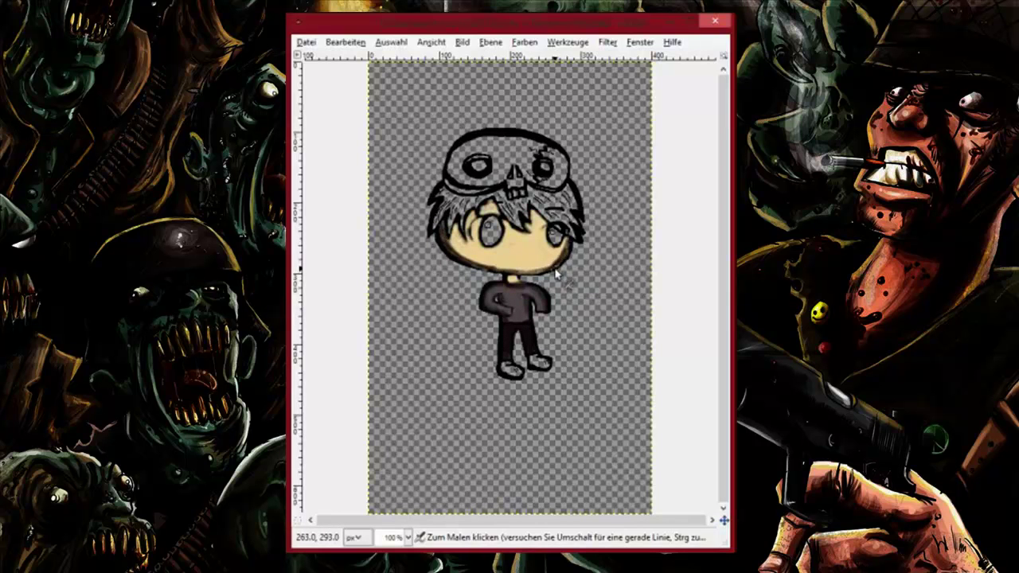
{"action": "left_click_drag", "start_coordinate": [458, 250], "coordinate": [477, 263]}
{"action": "left_click_drag", "start_coordinate": [504, 368], "coordinate": [545, 368]}
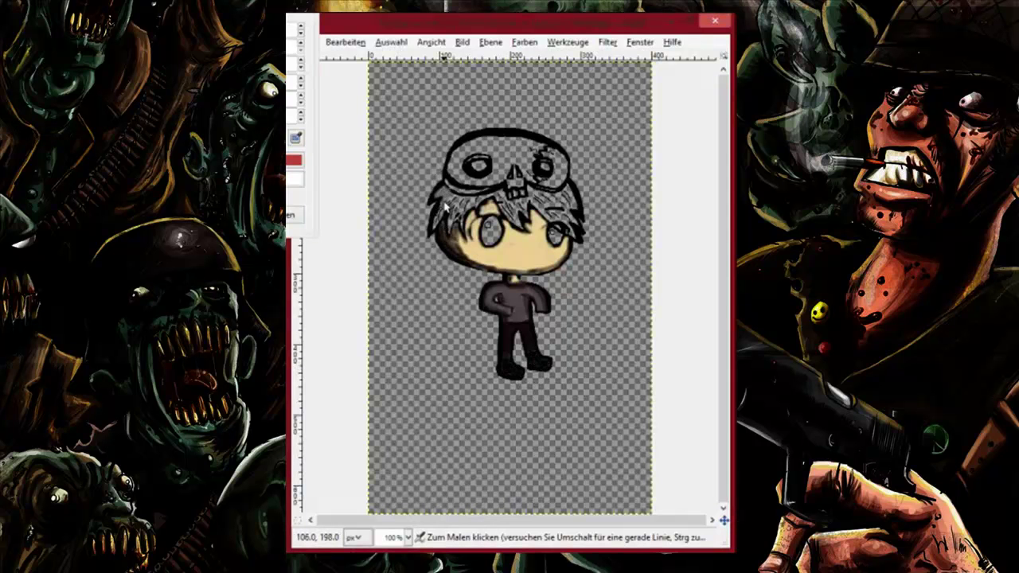
- Paint the hair grey and fill the character's eyes with dark red and the skull's eye sockets with black
{"action": "mouse_move", "coordinate": [450, 230]}
{"action": "left_mouse_down"}
{"action": "mouse_move", "coordinate": [453, 199]}
{"action": "mouse_move", "coordinate": [466, 206]}
{"action": "mouse_move", "coordinate": [465, 230]}
{"action": "mouse_move", "coordinate": [477, 205]}
{"action": "mouse_move", "coordinate": [506, 204]}
{"action": "mouse_move", "coordinate": [509, 219]}
{"action": "mouse_move", "coordinate": [528, 208]}
{"action": "mouse_move", "coordinate": [530, 224]}
{"action": "mouse_move", "coordinate": [533, 192]}
{"action": "mouse_move", "coordinate": [542, 205]}
{"action": "mouse_move", "coordinate": [500, 209]}
{"action": "mouse_move", "coordinate": [565, 226]}
{"action": "mouse_move", "coordinate": [544, 211]}
{"action": "mouse_move", "coordinate": [563, 196]}
{"action": "mouse_move", "coordinate": [574, 205]}
{"action": "mouse_move", "coordinate": [573, 234]}
{"action": "mouse_move", "coordinate": [563, 211]}
{"action": "left_mouse_up"}
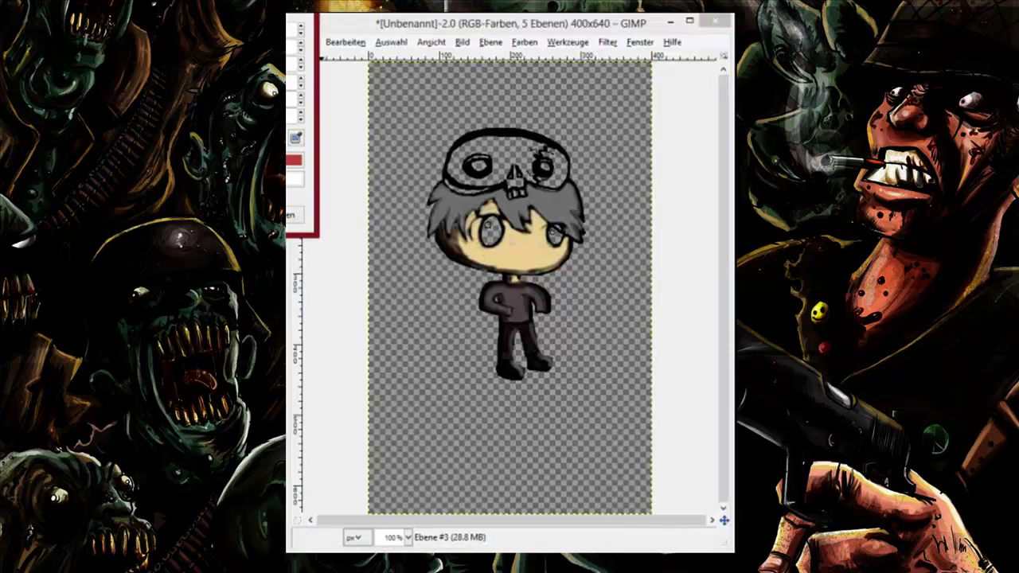
{"action": "mouse_move", "coordinate": [487, 224]}
{"action": "left_mouse_down"}
{"action": "mouse_move", "coordinate": [493, 241]}
{"action": "mouse_move", "coordinate": [509, 242]}
{"action": "mouse_move", "coordinate": [487, 241]}
{"action": "mouse_move", "coordinate": [496, 229]}
{"action": "left_mouse_up"}
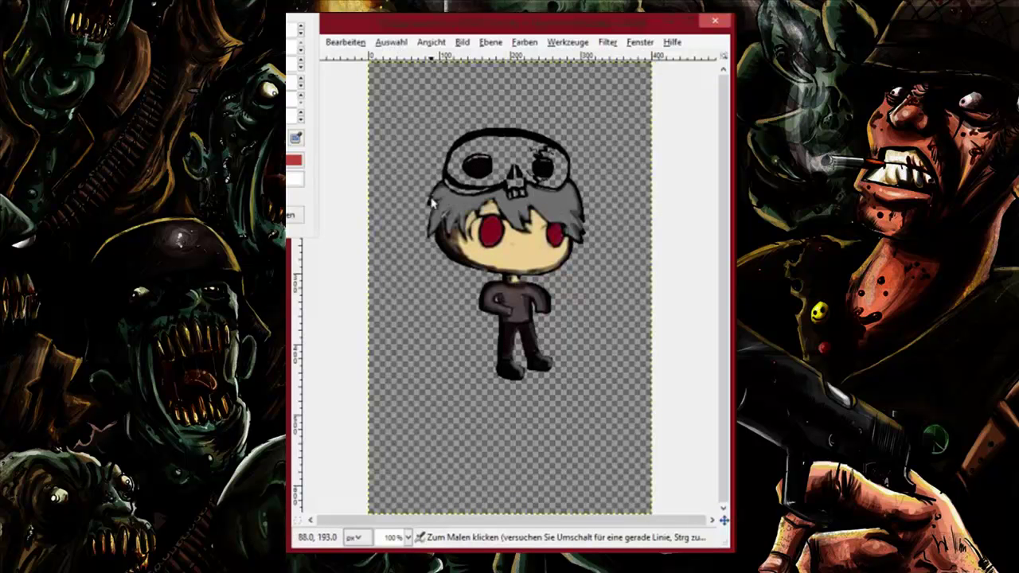
- Shade the grey hair with darker strokes along its strands and beneath the skull cap
{"action": "mouse_move", "coordinate": [432, 199]}
{"action": "left_mouse_down"}
{"action": "mouse_move", "coordinate": [442, 195]}
{"action": "mouse_move", "coordinate": [439, 243]}
{"action": "mouse_move", "coordinate": [448, 216]}
{"action": "mouse_move", "coordinate": [463, 223]}
{"action": "left_mouse_up"}
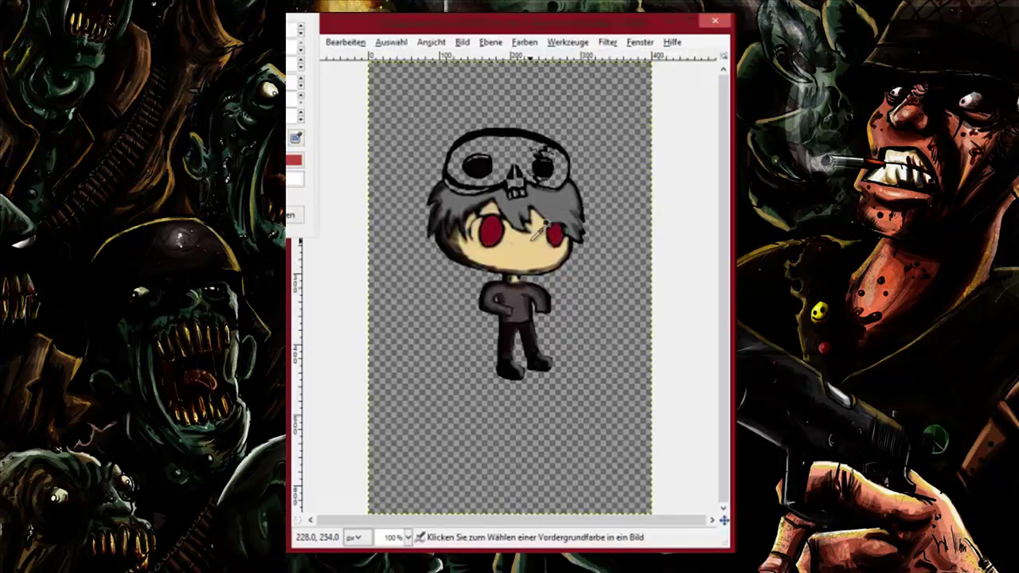
{"action": "left_click", "coordinate": [528, 227], "text": "ctrl"}
{"action": "mouse_move", "coordinate": [500, 212]}
{"action": "left_mouse_down"}
{"action": "mouse_move", "coordinate": [527, 231]}
{"action": "mouse_move", "coordinate": [550, 223]}
{"action": "mouse_move", "coordinate": [570, 235]}
{"action": "mouse_move", "coordinate": [579, 217]}
{"action": "mouse_move", "coordinate": [474, 205]}
{"action": "mouse_move", "coordinate": [522, 214]}
{"action": "mouse_move", "coordinate": [583, 189]}
{"action": "mouse_move", "coordinate": [541, 229]}
{"action": "left_mouse_up"}
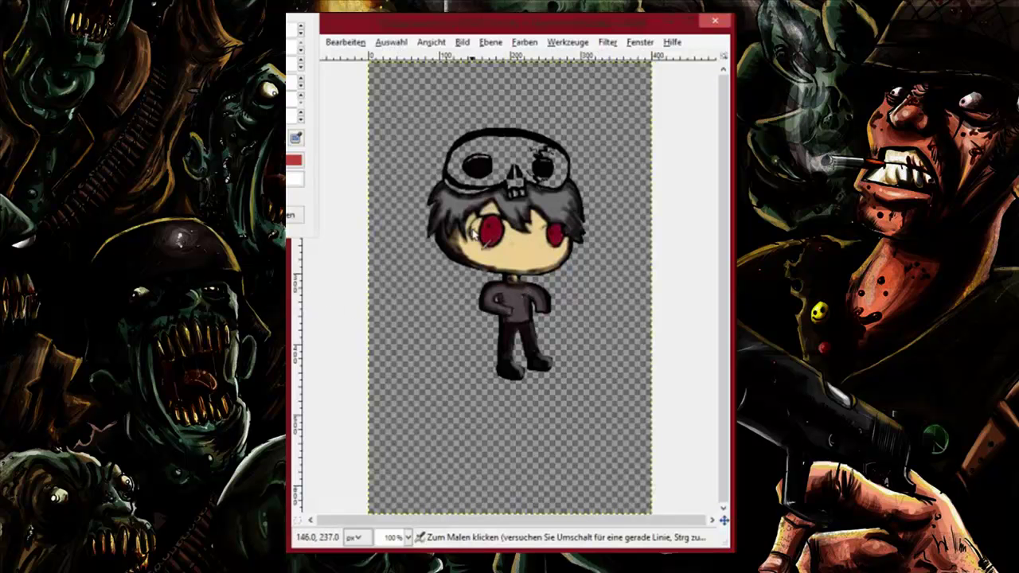
- Paint the skull cap white with grey shading along its edges and add highlights to the red eyes
{"action": "left_click", "coordinate": [301, 119]}
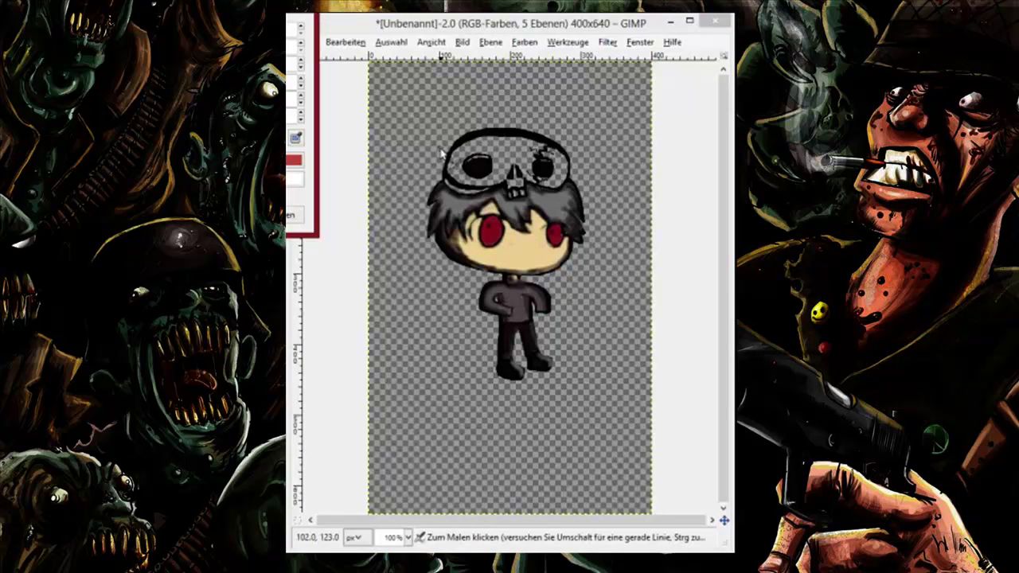
{"action": "mouse_move", "coordinate": [478, 149]}
{"action": "left_mouse_down"}
{"action": "mouse_move", "coordinate": [453, 164]}
{"action": "mouse_move", "coordinate": [460, 183]}
{"action": "mouse_move", "coordinate": [488, 152]}
{"action": "mouse_move", "coordinate": [469, 153]}
{"action": "mouse_move", "coordinate": [481, 182]}
{"action": "mouse_move", "coordinate": [494, 166]}
{"action": "mouse_move", "coordinate": [493, 185]}
{"action": "mouse_move", "coordinate": [508, 169]}
{"action": "mouse_move", "coordinate": [479, 140]}
{"action": "mouse_move", "coordinate": [514, 149]}
{"action": "mouse_move", "coordinate": [521, 166]}
{"action": "mouse_move", "coordinate": [539, 144]}
{"action": "mouse_move", "coordinate": [497, 163]}
{"action": "mouse_move", "coordinate": [534, 184]}
{"action": "mouse_move", "coordinate": [558, 187]}
{"action": "mouse_move", "coordinate": [566, 171]}
{"action": "mouse_move", "coordinate": [543, 149]}
{"action": "mouse_move", "coordinate": [558, 165]}
{"action": "mouse_move", "coordinate": [449, 185]}
{"action": "mouse_move", "coordinate": [552, 188]}
{"action": "mouse_move", "coordinate": [511, 181]}
{"action": "mouse_move", "coordinate": [517, 198]}
{"action": "mouse_move", "coordinate": [493, 211]}
{"action": "mouse_move", "coordinate": [512, 157]}
{"action": "mouse_move", "coordinate": [465, 189]}
{"action": "left_mouse_up"}
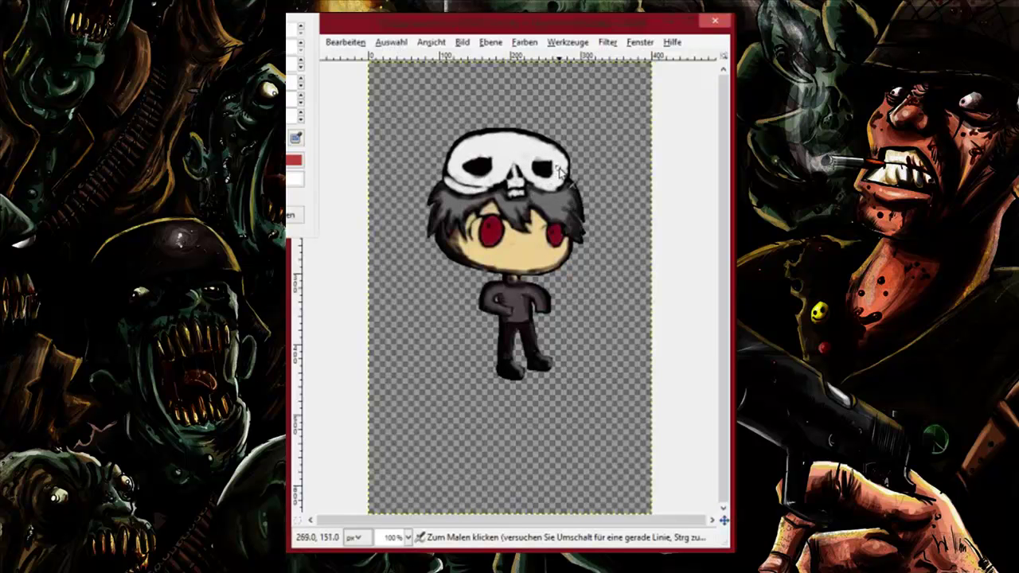
{"action": "mouse_move", "coordinate": [560, 169]}
{"action": "left_mouse_down"}
{"action": "mouse_move", "coordinate": [518, 135]}
{"action": "mouse_move", "coordinate": [456, 165]}
{"action": "left_mouse_up"}
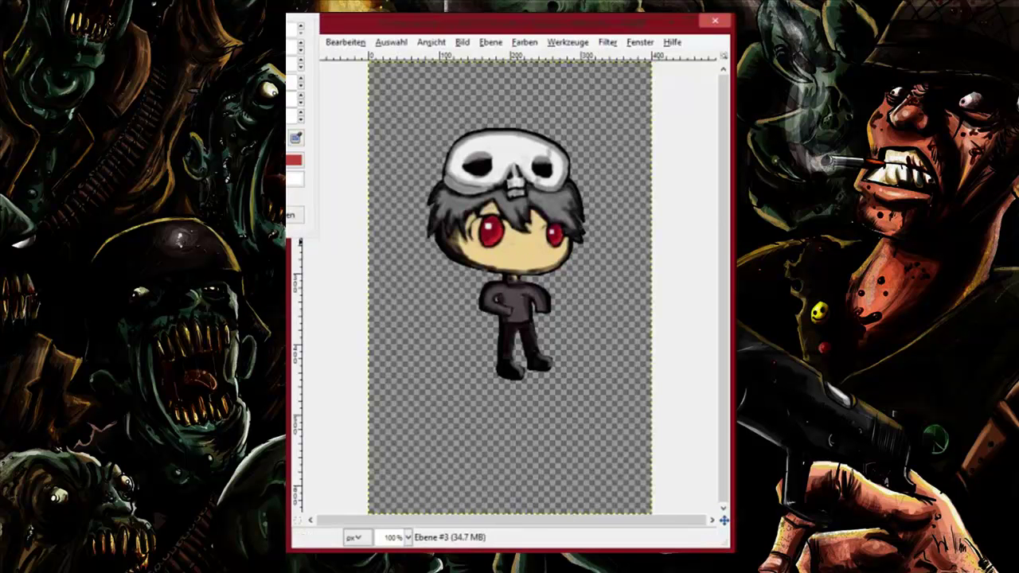
{"action": "left_click", "coordinate": [478, 167]}
{"action": "key", "text": "ctrl+z"}
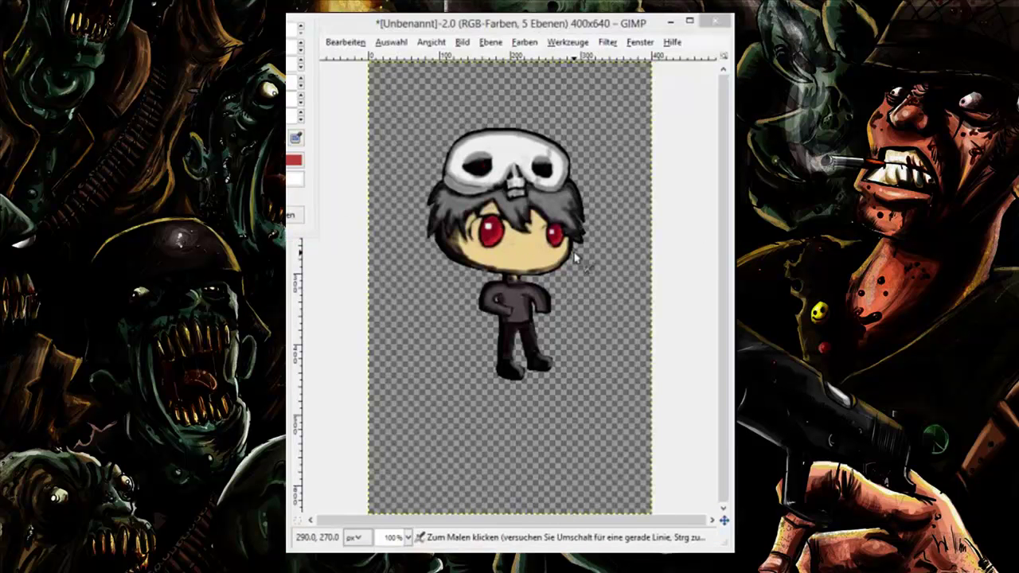
- Paint a red vertical stripe down the front of the shirt
{"action": "left_click", "coordinate": [512, 303]}
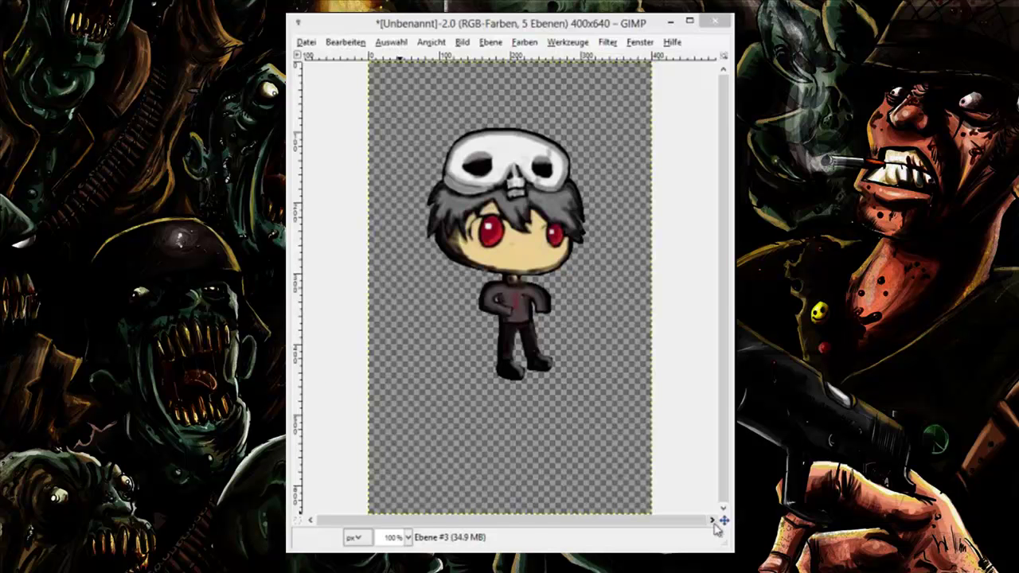
{"action": "left_click", "coordinate": [462, 41]}
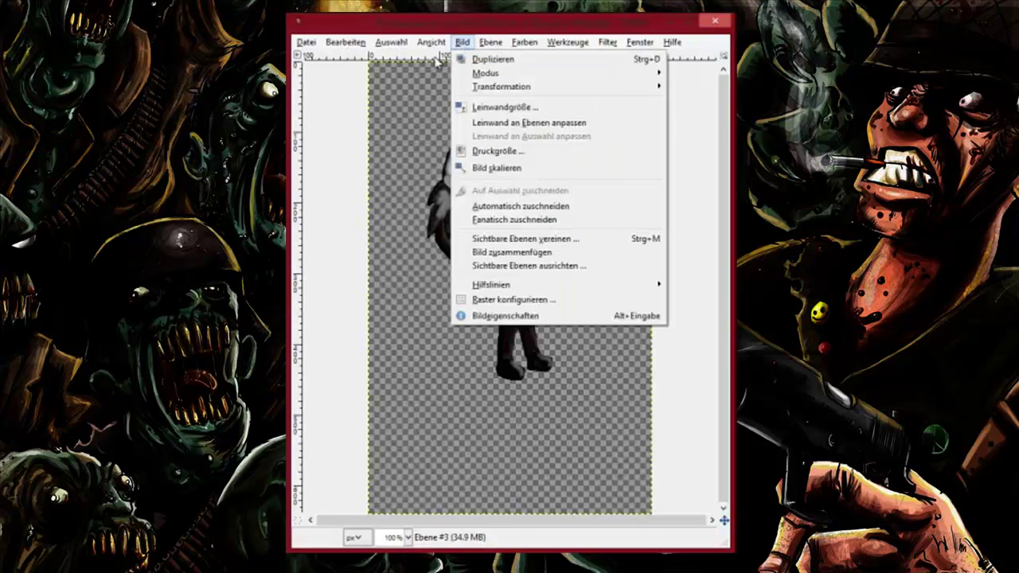
{"action": "mouse_move", "coordinate": [510, 84]}
{"action": "left_click", "coordinate": [708, 212]}
{"action": "scroll", "coordinate": [467, 216], "scroll_direction": "down", "scroll_amount": 8}
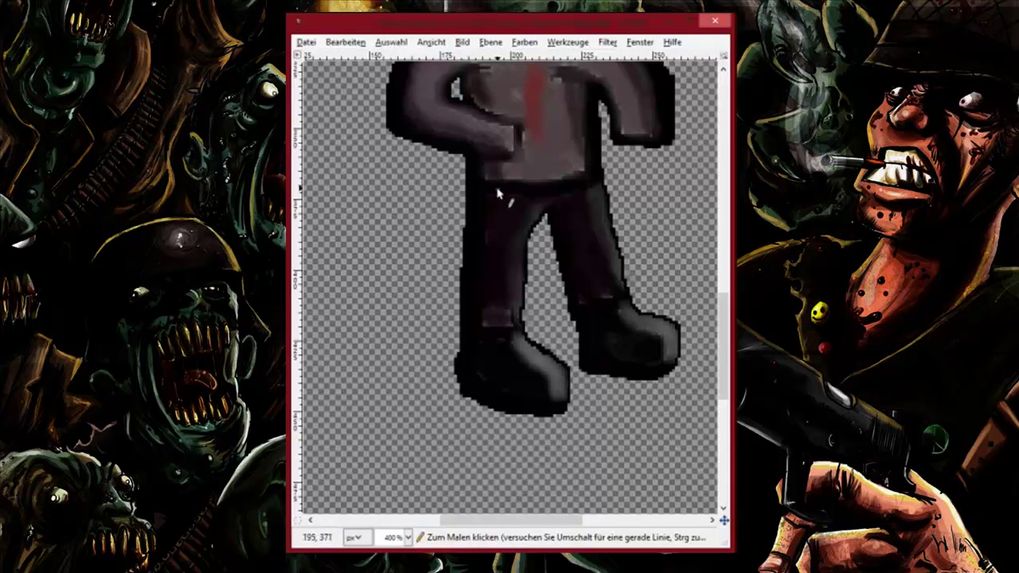
{"action": "scroll", "coordinate": [394, 249], "scroll_direction": "up", "scroll_amount": 5}
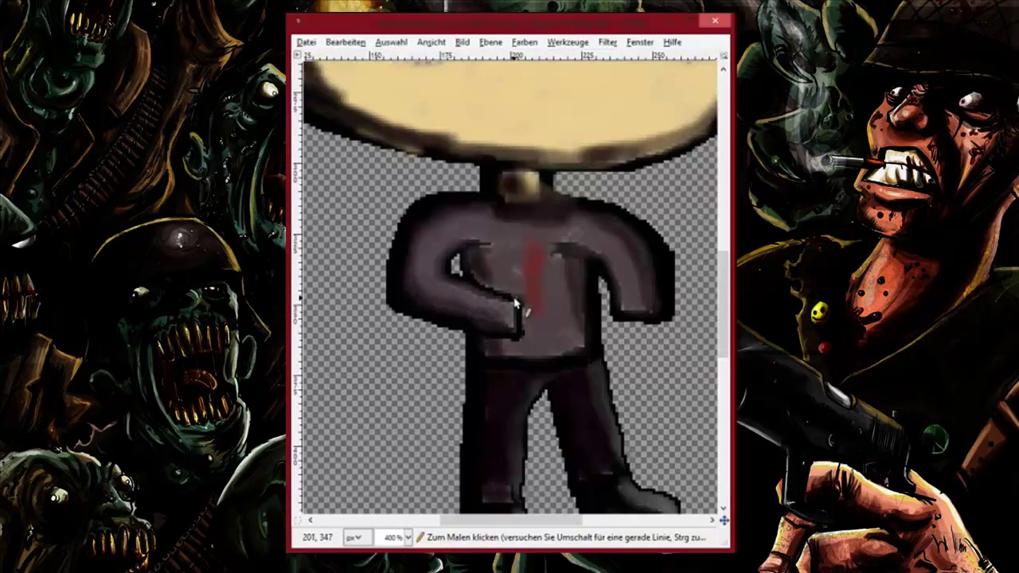
- Outline the red shirt stripe with a thin black line and erase the excess black along the arm's outer edge
{"action": "mouse_move", "coordinate": [530, 296]}
{"action": "left_mouse_down"}
{"action": "mouse_move", "coordinate": [537, 307]}
{"action": "mouse_move", "coordinate": [538, 270]}
{"action": "left_mouse_up"}
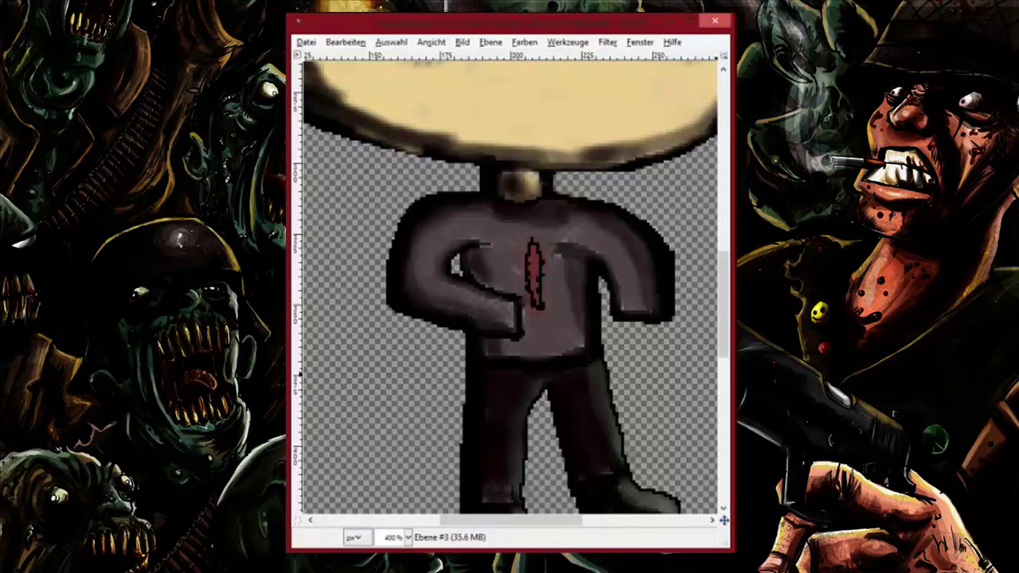
{"action": "key", "text": "shift+e"}
{"action": "mouse_move", "coordinate": [664, 232]}
{"action": "left_mouse_down"}
{"action": "mouse_move", "coordinate": [673, 311]}
{"action": "mouse_move", "coordinate": [666, 257]}
{"action": "mouse_move", "coordinate": [667, 273]}
{"action": "left_mouse_up"}
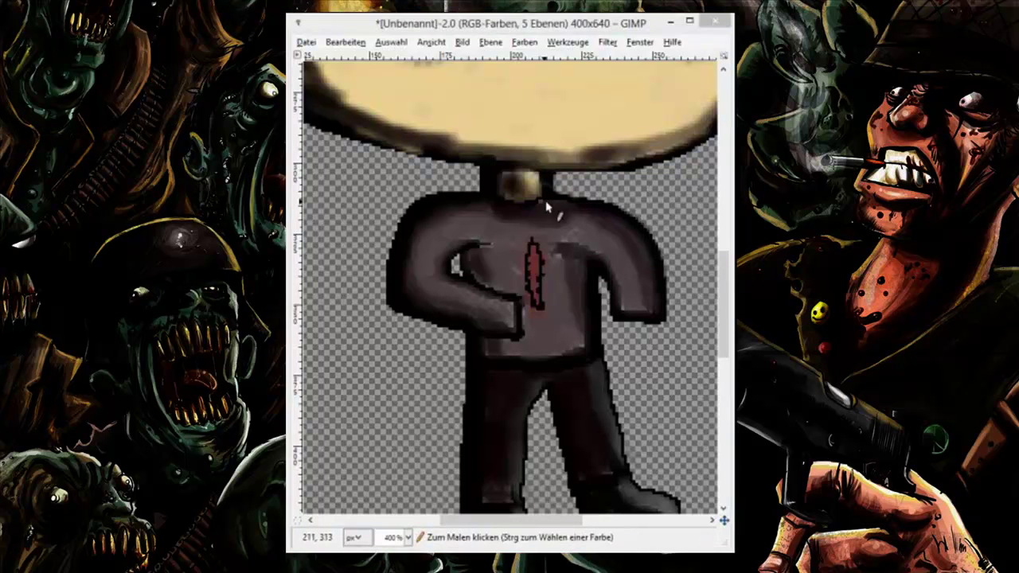
- Sharpen the hair tip beside the face and ink the larger red eye's outline and lash curve in black
{"action": "scroll", "coordinate": [610, 326], "scroll_direction": "up", "scroll_amount": 5}
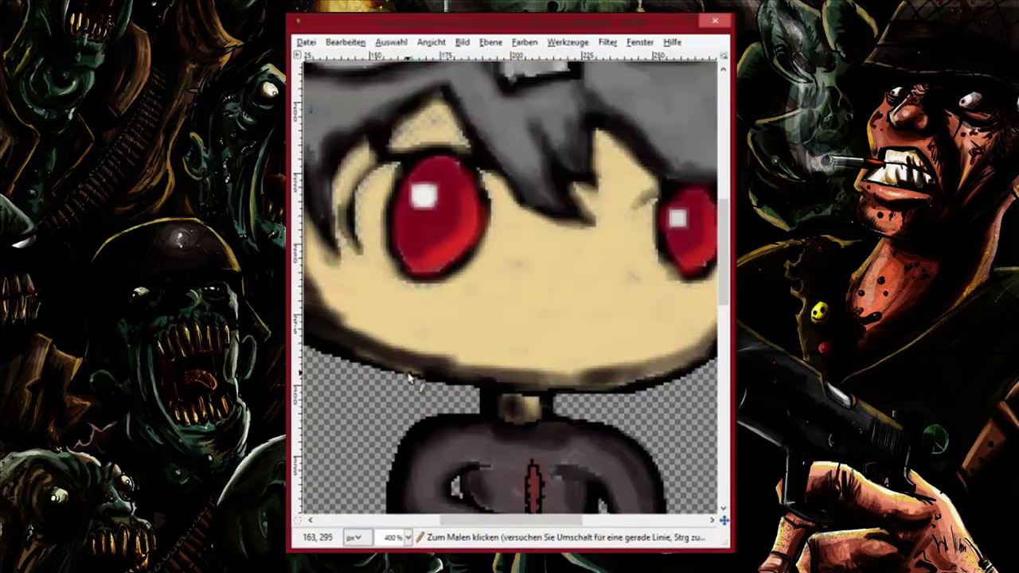
{"action": "scroll", "coordinate": [410, 296], "scroll_direction": "left", "scroll_amount": 5}
{"action": "scroll", "coordinate": [402, 267], "scroll_direction": "up", "scroll_amount": 3}
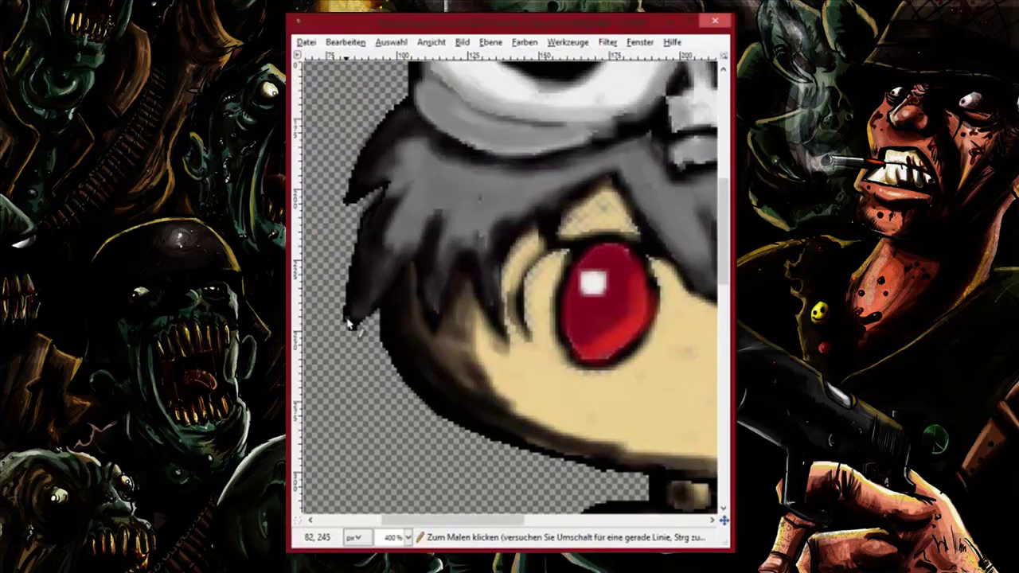
{"action": "left_click_drag", "start_coordinate": [348, 324], "coordinate": [350, 339]}
{"action": "mouse_move", "coordinate": [414, 268]}
{"action": "left_mouse_down"}
{"action": "mouse_move", "coordinate": [438, 329]}
{"action": "mouse_move", "coordinate": [478, 299]}
{"action": "mouse_move", "coordinate": [529, 228]}
{"action": "mouse_move", "coordinate": [504, 301]}
{"action": "mouse_move", "coordinate": [539, 269]}
{"action": "mouse_move", "coordinate": [586, 196]}
{"action": "mouse_move", "coordinate": [574, 208]}
{"action": "mouse_move", "coordinate": [623, 213]}
{"action": "mouse_move", "coordinate": [611, 193]}
{"action": "mouse_move", "coordinate": [565, 214]}
{"action": "mouse_move", "coordinate": [558, 248]}
{"action": "mouse_move", "coordinate": [642, 229]}
{"action": "mouse_move", "coordinate": [683, 287]}
{"action": "left_mouse_up"}
{"action": "mouse_move", "coordinate": [626, 247]}
{"action": "left_mouse_down"}
{"action": "mouse_move", "coordinate": [528, 266]}
{"action": "mouse_move", "coordinate": [530, 337]}
{"action": "mouse_move", "coordinate": [523, 293]}
{"action": "mouse_move", "coordinate": [554, 257]}
{"action": "mouse_move", "coordinate": [523, 294]}
{"action": "mouse_move", "coordinate": [526, 333]}
{"action": "mouse_move", "coordinate": [633, 254]}
{"action": "mouse_move", "coordinate": [655, 276]}
{"action": "mouse_move", "coordinate": [659, 316]}
{"action": "mouse_move", "coordinate": [620, 365]}
{"action": "mouse_move", "coordinate": [576, 368]}
{"action": "mouse_move", "coordinate": [551, 305]}
{"action": "mouse_move", "coordinate": [565, 261]}
{"action": "mouse_move", "coordinate": [561, 353]}
{"action": "mouse_move", "coordinate": [590, 371]}
{"action": "mouse_move", "coordinate": [653, 330]}
{"action": "mouse_move", "coordinate": [655, 284]}
{"action": "mouse_move", "coordinate": [635, 255]}
{"action": "left_mouse_up"}
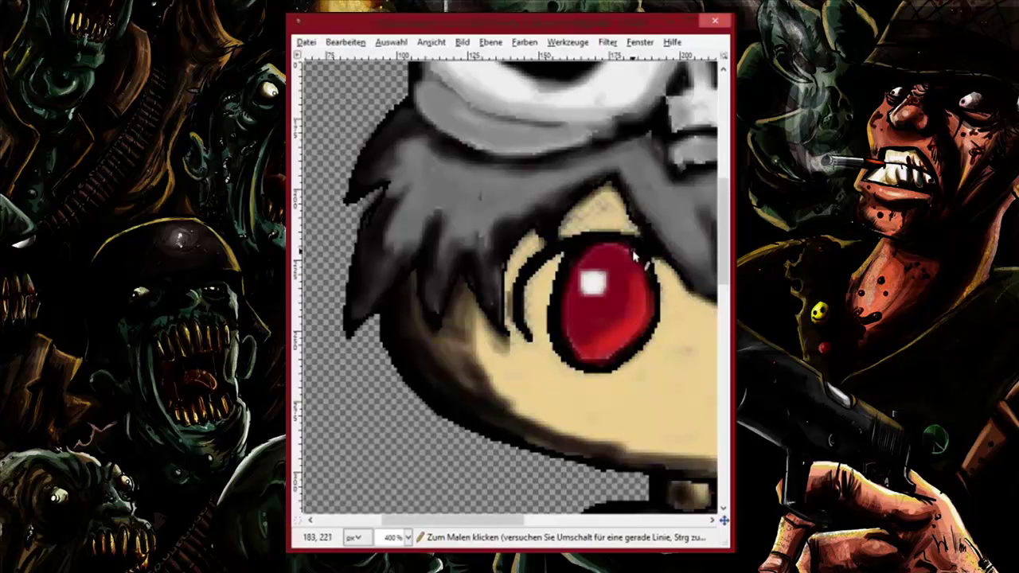
- Ink the smaller red eye's outline and short lash curve in black and sharpen the neighbouring hair tips
{"action": "scroll", "coordinate": [571, 299], "scroll_direction": "right", "scroll_amount": 5}
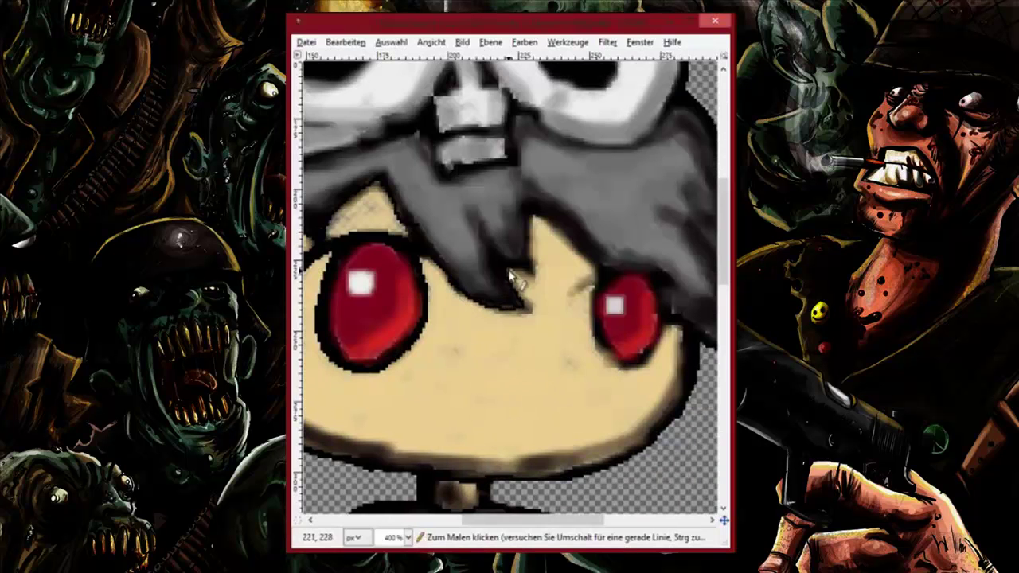
{"action": "scroll", "coordinate": [601, 271], "scroll_direction": "right", "scroll_amount": 2}
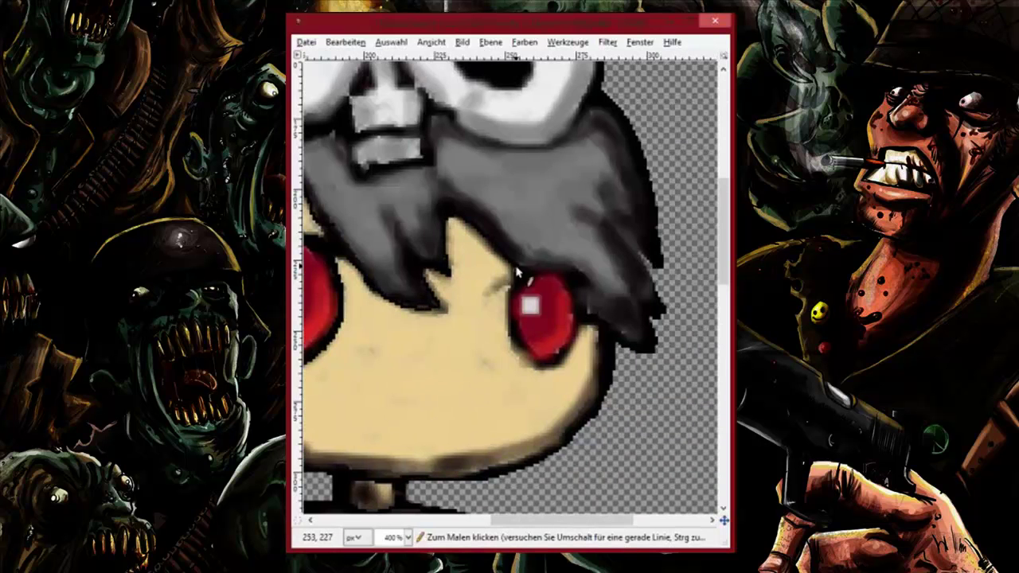
{"action": "left_click_drag", "start_coordinate": [487, 298], "coordinate": [511, 277]}
{"action": "mouse_move", "coordinate": [575, 289]}
{"action": "left_mouse_down"}
{"action": "mouse_move", "coordinate": [566, 361]}
{"action": "mouse_move", "coordinate": [521, 363]}
{"action": "mouse_move", "coordinate": [507, 298]}
{"action": "mouse_move", "coordinate": [518, 354]}
{"action": "mouse_move", "coordinate": [542, 364]}
{"action": "mouse_move", "coordinate": [566, 350]}
{"action": "mouse_move", "coordinate": [564, 291]}
{"action": "left_mouse_up"}
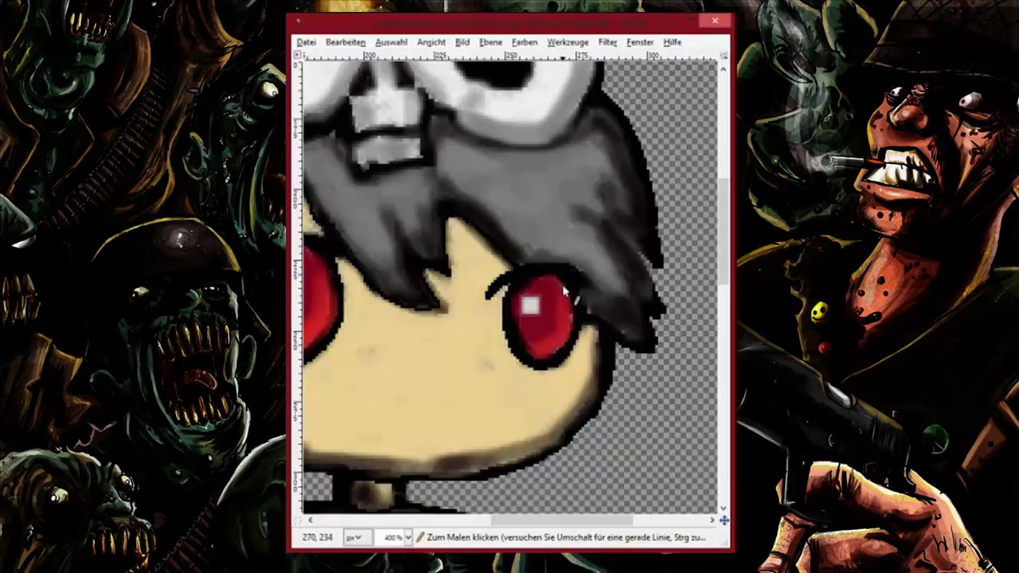
{"action": "left_click_drag", "start_coordinate": [542, 522], "coordinate": [494, 521]}
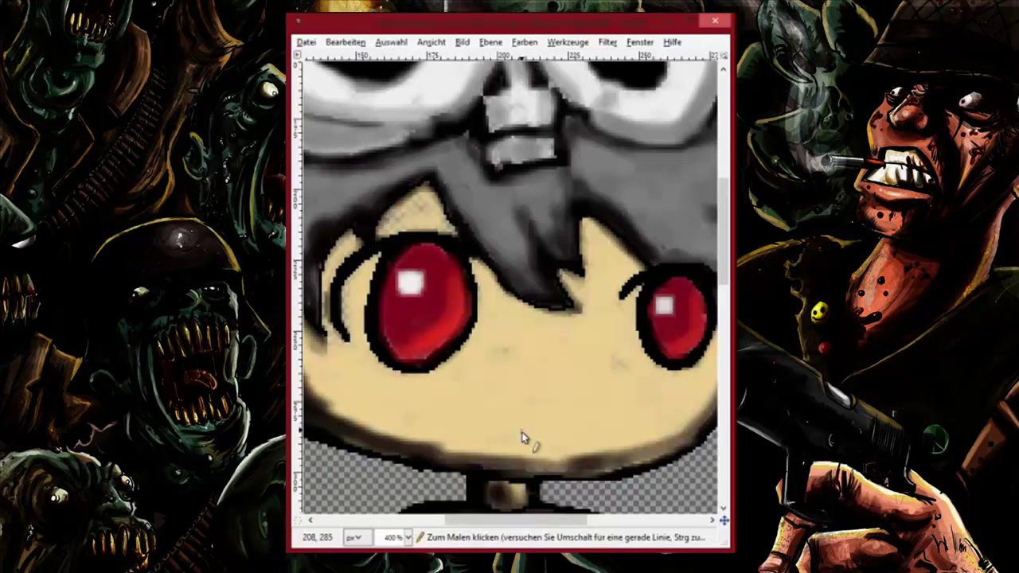
{"action": "scroll", "coordinate": [649, 383], "scroll_direction": "right", "scroll_amount": 1}
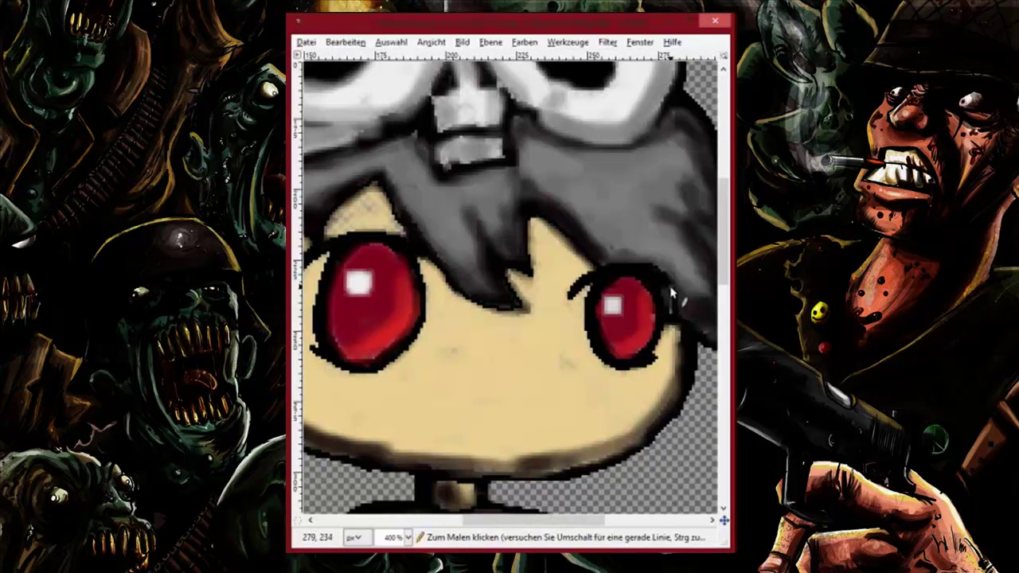
{"action": "left_click_drag", "start_coordinate": [548, 521], "coordinate": [549, 521]}
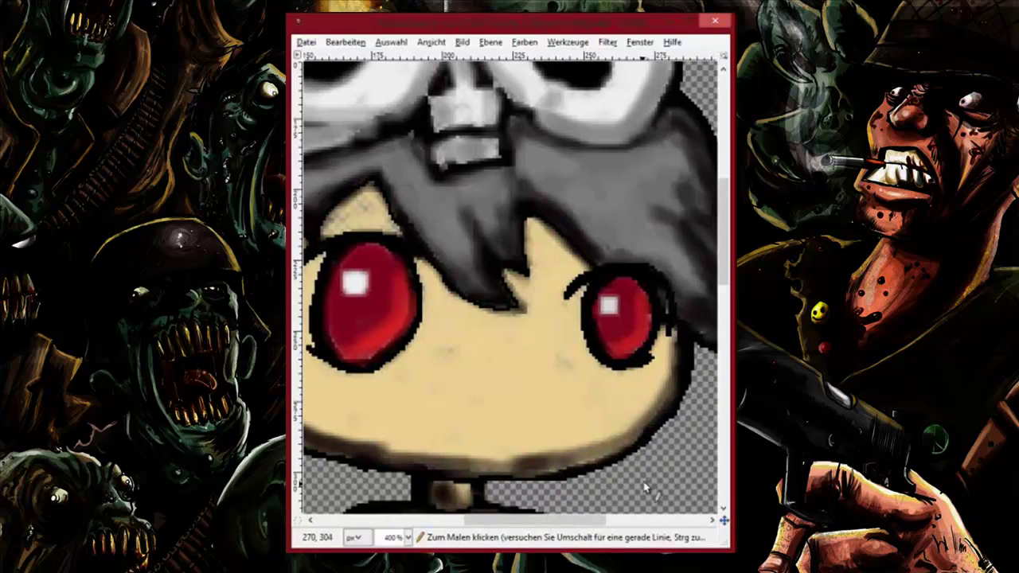
{"action": "scroll", "coordinate": [635, 360], "scroll_direction": "right", "scroll_amount": 1}
{"action": "left_click_drag", "start_coordinate": [657, 360], "coordinate": [663, 362]}
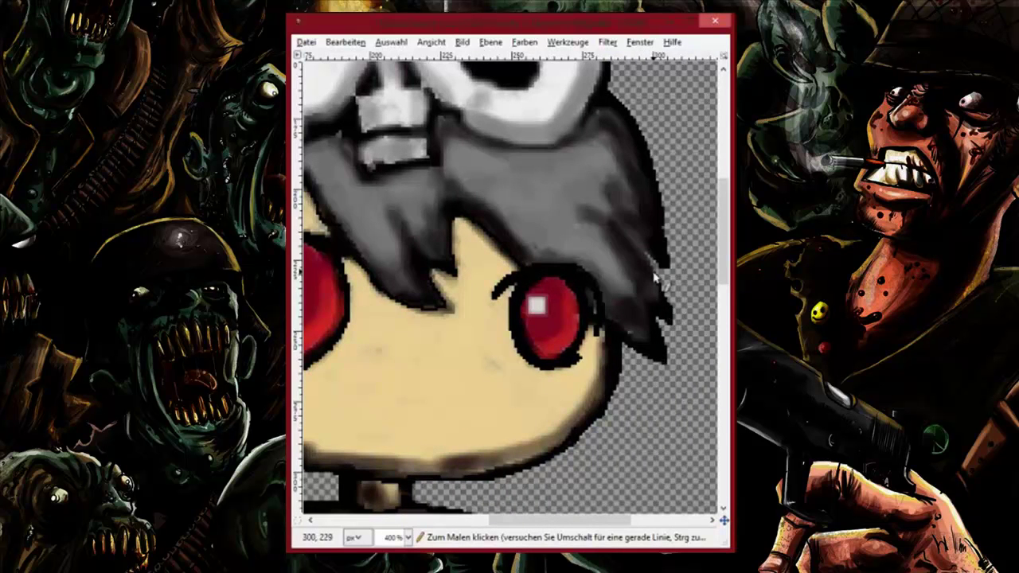
- Redraw the skull cap's outer contour with a crisp black line along its sides, crown and lower edge
{"action": "left_click_drag", "start_coordinate": [723, 268], "coordinate": [723, 227]}
{"action": "left_click_drag", "start_coordinate": [611, 521], "coordinate": [576, 521]}
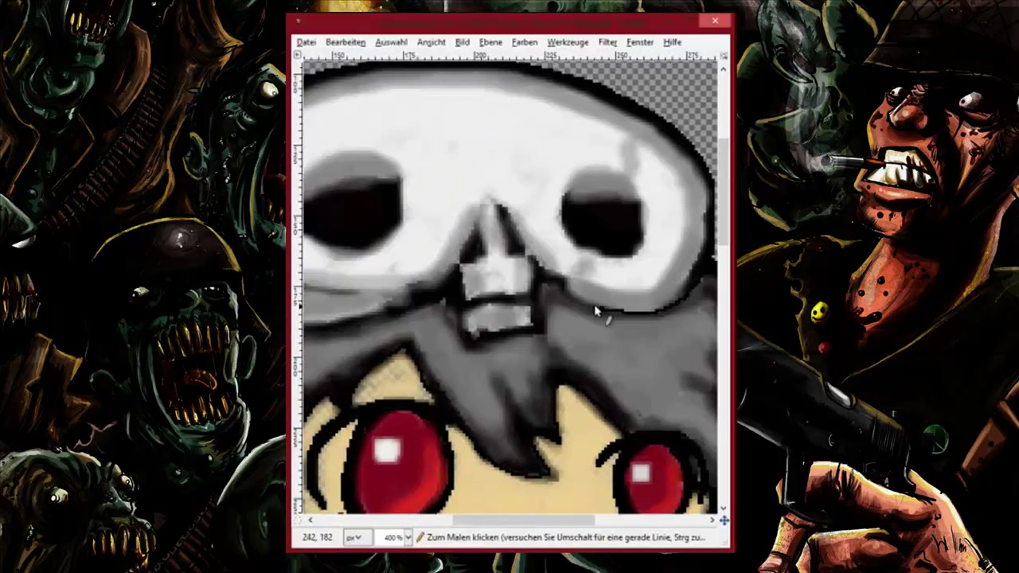
{"action": "mouse_move", "coordinate": [595, 306]}
{"action": "left_mouse_down"}
{"action": "mouse_move", "coordinate": [545, 273]}
{"action": "mouse_move", "coordinate": [627, 294]}
{"action": "mouse_move", "coordinate": [684, 186]}
{"action": "left_mouse_up"}
{"action": "key", "text": "ctrl+z"}
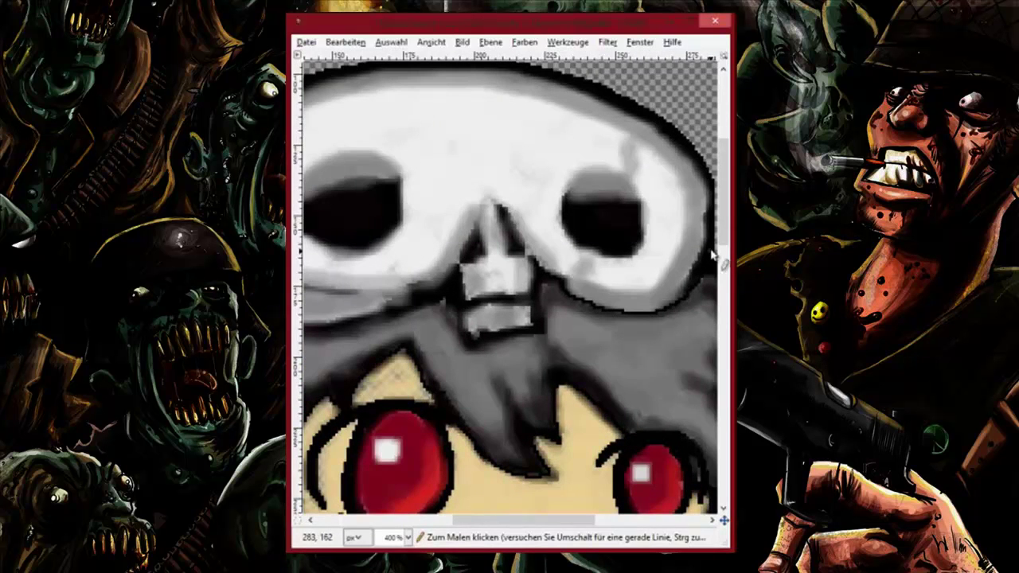
{"action": "mouse_move", "coordinate": [714, 241]}
{"action": "left_mouse_down"}
{"action": "mouse_move", "coordinate": [718, 204]}
{"action": "mouse_move", "coordinate": [686, 190]}
{"action": "mouse_move", "coordinate": [723, 223]}
{"action": "left_mouse_up"}
{"action": "key", "text": "ctrl+z"}
{"action": "left_click_drag", "start_coordinate": [549, 521], "coordinate": [501, 520]}
{"action": "mouse_move", "coordinate": [477, 129]}
{"action": "left_mouse_down"}
{"action": "mouse_move", "coordinate": [401, 157]}
{"action": "mouse_move", "coordinate": [342, 216]}
{"action": "mouse_move", "coordinate": [320, 299]}
{"action": "left_mouse_up"}
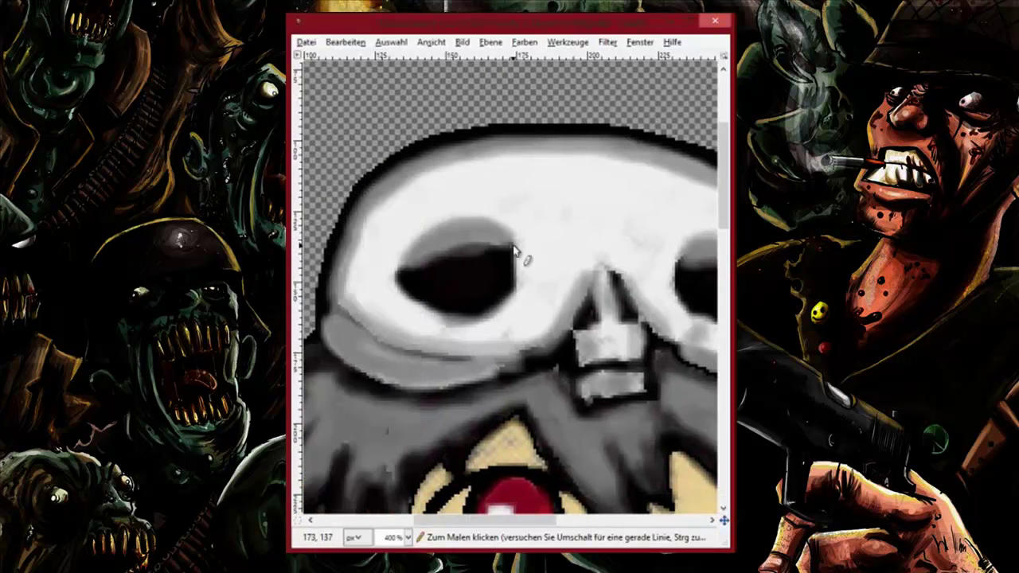
- Outline both skull eye sockets in black and draw jagged cracks above and below the smaller socket
{"action": "mouse_move", "coordinate": [515, 251]}
{"action": "left_mouse_down"}
{"action": "mouse_move", "coordinate": [482, 325]}
{"action": "mouse_move", "coordinate": [391, 277]}
{"action": "mouse_move", "coordinate": [487, 226]}
{"action": "mouse_move", "coordinate": [518, 267]}
{"action": "mouse_move", "coordinate": [441, 316]}
{"action": "mouse_move", "coordinate": [473, 313]}
{"action": "mouse_move", "coordinate": [512, 246]}
{"action": "left_mouse_up"}
{"action": "mouse_move", "coordinate": [395, 274]}
{"action": "left_mouse_down"}
{"action": "mouse_move", "coordinate": [506, 246]}
{"action": "mouse_move", "coordinate": [456, 247]}
{"action": "mouse_move", "coordinate": [440, 254]}
{"action": "mouse_move", "coordinate": [472, 253]}
{"action": "mouse_move", "coordinate": [432, 263]}
{"action": "mouse_move", "coordinate": [519, 247]}
{"action": "mouse_move", "coordinate": [487, 223]}
{"action": "mouse_move", "coordinate": [442, 225]}
{"action": "mouse_move", "coordinate": [416, 238]}
{"action": "left_mouse_up"}
{"action": "left_click_drag", "start_coordinate": [462, 520], "coordinate": [510, 520]}
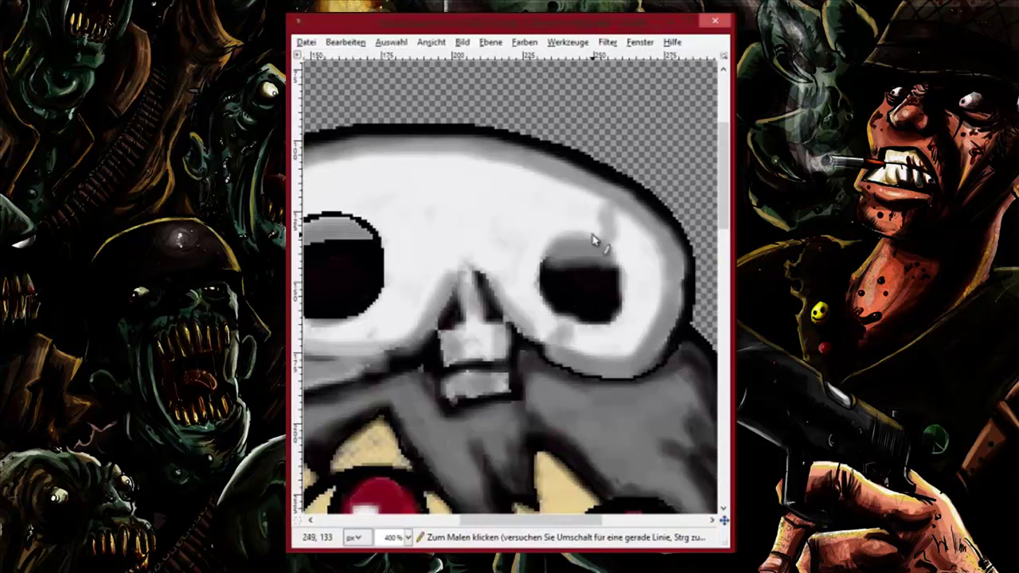
{"action": "mouse_move", "coordinate": [595, 236]}
{"action": "left_mouse_down"}
{"action": "mouse_move", "coordinate": [559, 237]}
{"action": "mouse_move", "coordinate": [560, 317]}
{"action": "mouse_move", "coordinate": [607, 326]}
{"action": "mouse_move", "coordinate": [628, 283]}
{"action": "mouse_move", "coordinate": [613, 247]}
{"action": "mouse_move", "coordinate": [625, 283]}
{"action": "mouse_move", "coordinate": [540, 283]}
{"action": "mouse_move", "coordinate": [550, 313]}
{"action": "mouse_move", "coordinate": [568, 319]}
{"action": "mouse_move", "coordinate": [624, 303]}
{"action": "mouse_move", "coordinate": [625, 274]}
{"action": "mouse_move", "coordinate": [602, 259]}
{"action": "mouse_move", "coordinate": [543, 271]}
{"action": "left_mouse_up"}
{"action": "mouse_move", "coordinate": [635, 271]}
{"action": "left_mouse_down"}
{"action": "mouse_move", "coordinate": [594, 240]}
{"action": "mouse_move", "coordinate": [555, 249]}
{"action": "left_mouse_up"}
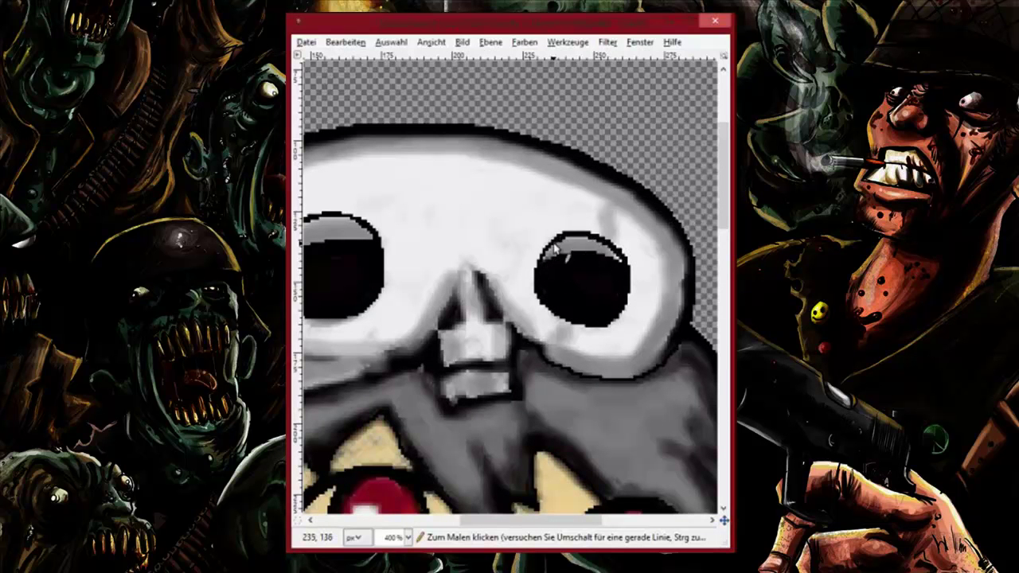
{"action": "left_click_drag", "start_coordinate": [544, 346], "coordinate": [562, 321]}
{"action": "mouse_move", "coordinate": [609, 242]}
{"action": "left_mouse_down"}
{"action": "mouse_move", "coordinate": [602, 212]}
{"action": "mouse_move", "coordinate": [621, 250]}
{"action": "mouse_move", "coordinate": [625, 227]}
{"action": "left_mouse_up"}
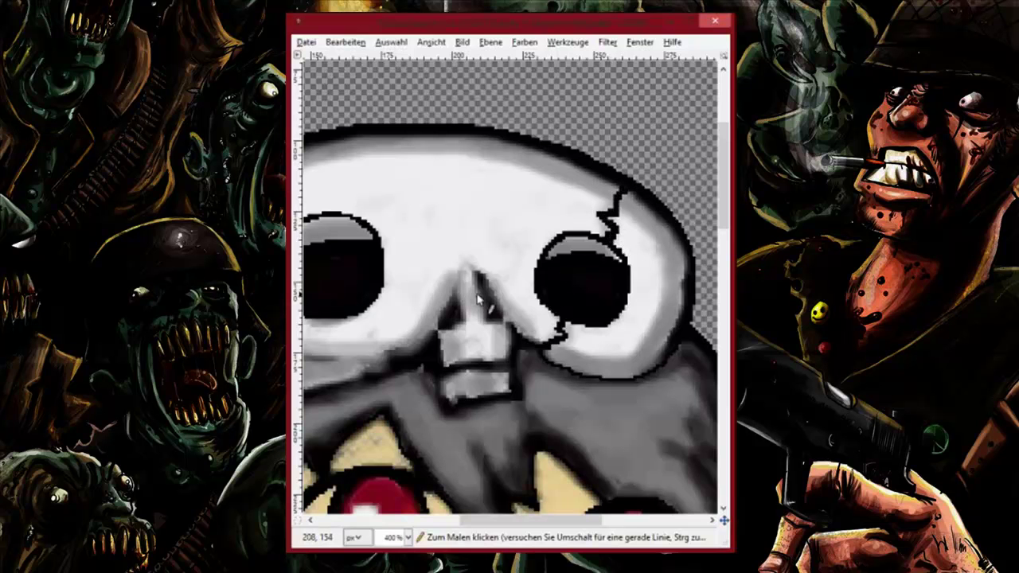
- Ink the skull's nose holes, separate its teeth with vertical lines, and outline its lower rim in black
{"action": "mouse_move", "coordinate": [478, 298]}
{"action": "left_mouse_down"}
{"action": "mouse_move", "coordinate": [474, 274]}
{"action": "mouse_move", "coordinate": [501, 315]}
{"action": "mouse_move", "coordinate": [472, 278]}
{"action": "mouse_move", "coordinate": [485, 302]}
{"action": "left_mouse_up"}
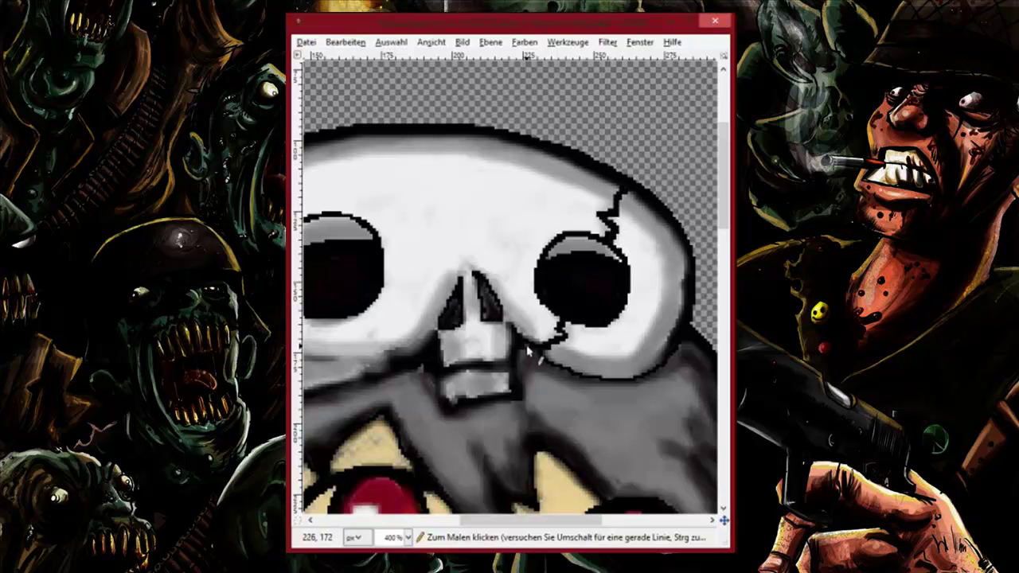
{"action": "mouse_move", "coordinate": [528, 350]}
{"action": "left_mouse_down"}
{"action": "mouse_move", "coordinate": [470, 409]}
{"action": "mouse_move", "coordinate": [454, 402]}
{"action": "left_mouse_up"}
{"action": "mouse_move", "coordinate": [510, 365]}
{"action": "left_mouse_down"}
{"action": "mouse_move", "coordinate": [448, 370]}
{"action": "mouse_move", "coordinate": [500, 380]}
{"action": "left_mouse_up"}
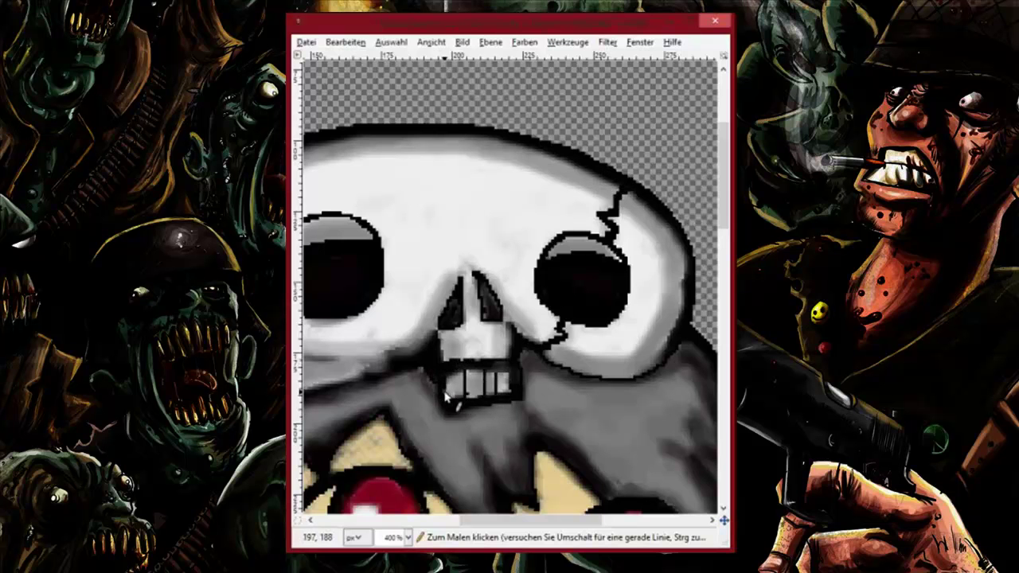
{"action": "scroll", "coordinate": [489, 521], "scroll_direction": "left", "scroll_amount": 5}
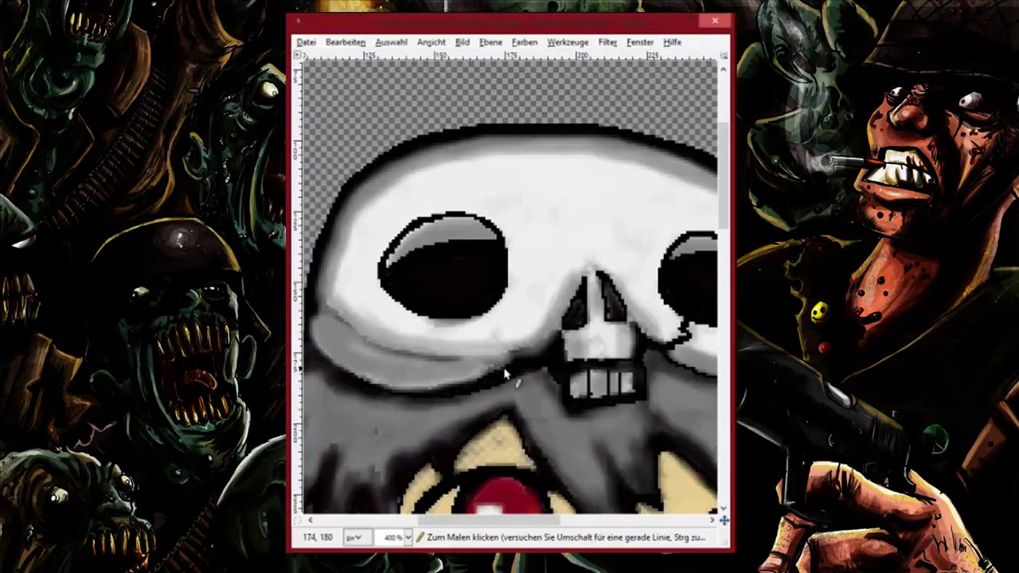
{"action": "mouse_move", "coordinate": [723, 211]}
{"action": "left_mouse_down"}
{"action": "mouse_move", "coordinate": [724, 257]}
{"action": "mouse_move", "coordinate": [724, 211]}
{"action": "left_mouse_up"}
{"action": "left_click_drag", "start_coordinate": [540, 521], "coordinate": [505, 523]}
- Try a wide grin with jagged teeth on the face at 100% zoom
{"action": "left_click", "coordinate": [431, 43]}
{"action": "mouse_move", "coordinate": [467, 88]}
{"action": "left_click", "coordinate": [692, 224]}
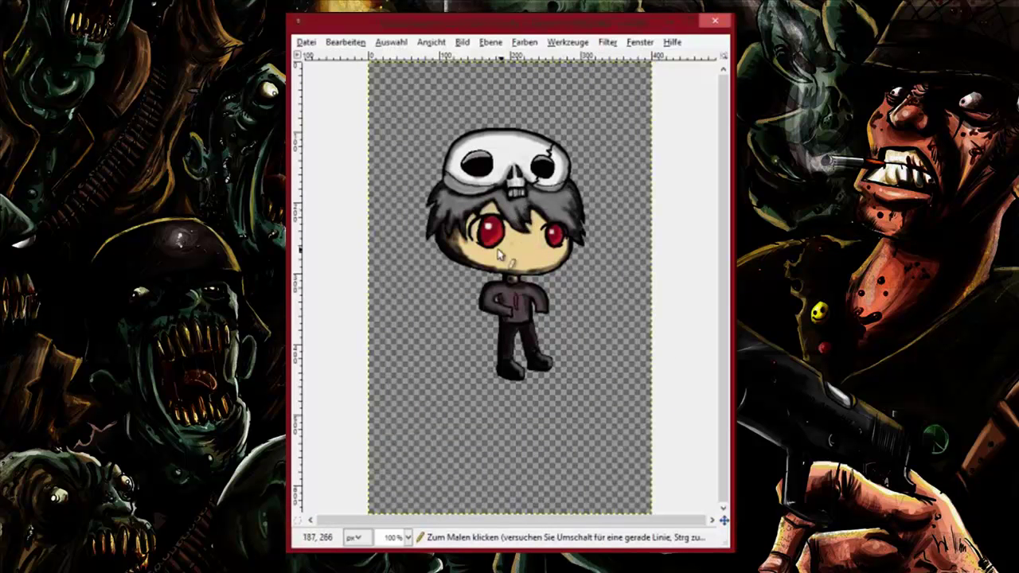
{"action": "key", "text": "ctrl+z"}
{"action": "key", "text": "ctrl+z"}
{"action": "left_click_drag", "start_coordinate": [480, 253], "coordinate": [553, 253]}
{"action": "left_click_drag", "start_coordinate": [480, 253], "coordinate": [510, 267]}
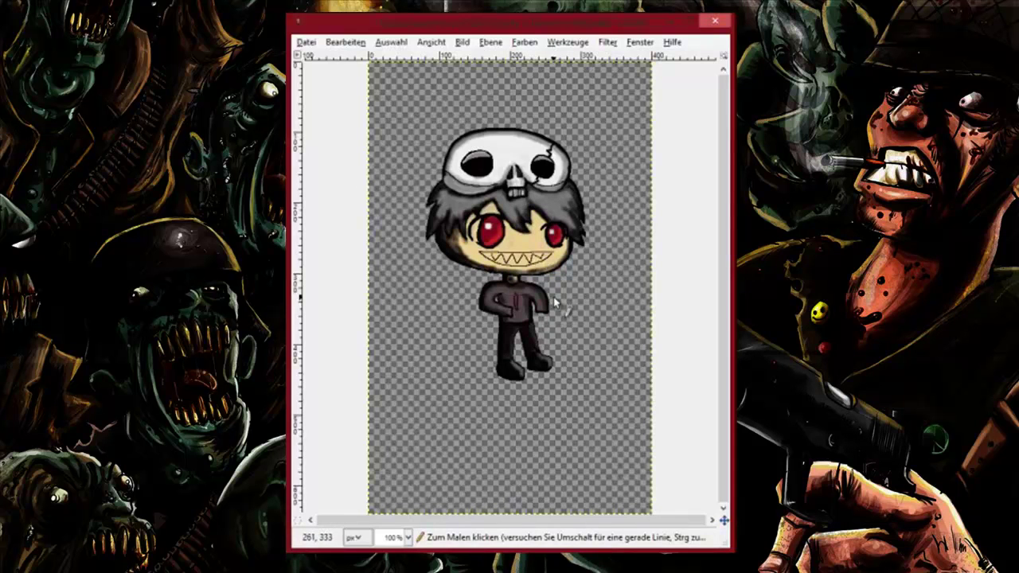
{"action": "key", "text": "ctrl+z"}
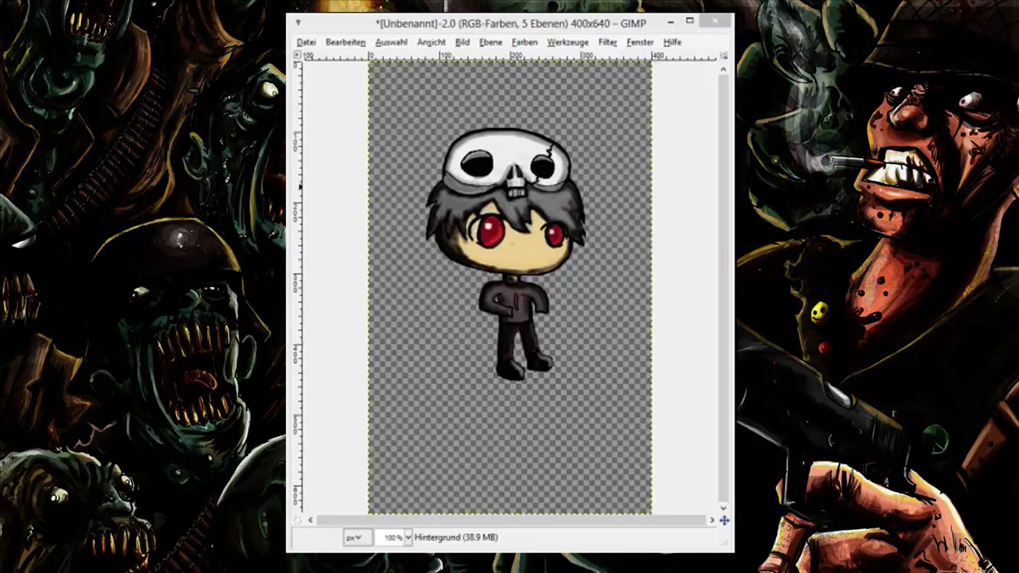
- Draw a wide black grin on the face with a straight upper line and a curved lower line
{"action": "left_click", "coordinate": [431, 41]}
{"action": "left_click", "coordinate": [687, 231]}
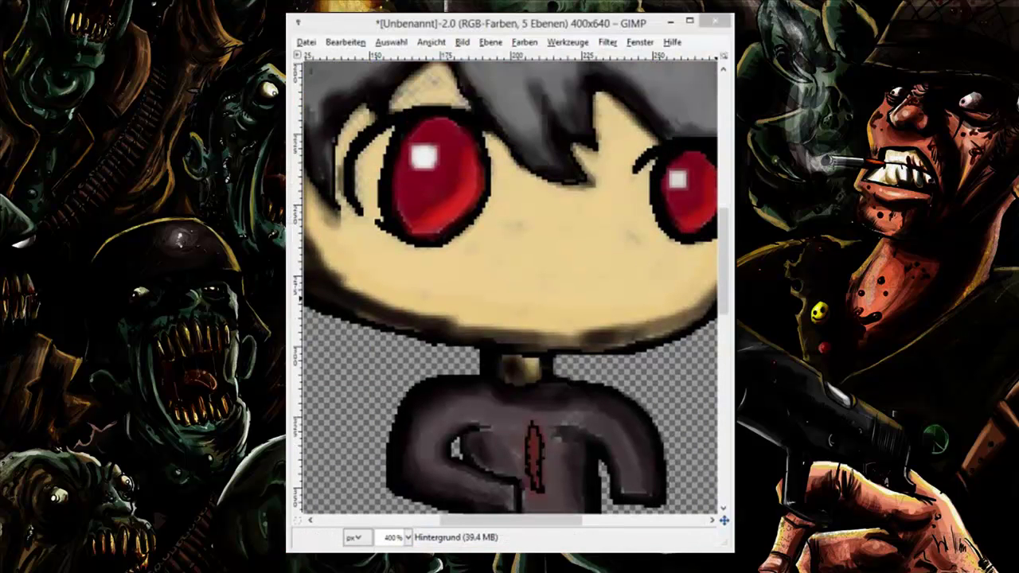
{"action": "left_click_drag", "start_coordinate": [696, 265], "coordinate": [524, 266]}
{"action": "key", "text": "ctrl+z"}
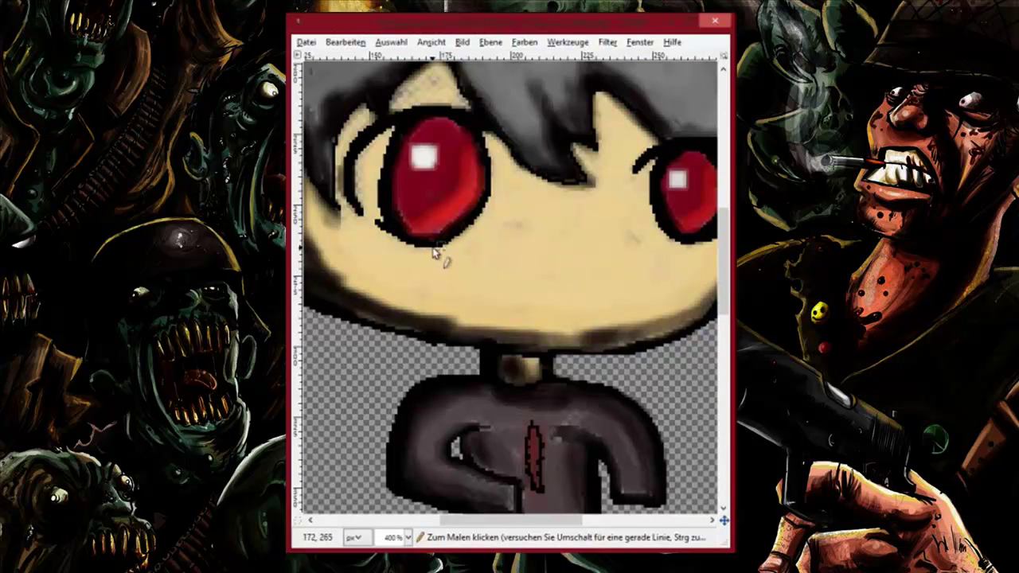
{"action": "mouse_move", "coordinate": [685, 269]}
{"action": "left_mouse_down"}
{"action": "mouse_move", "coordinate": [394, 266]}
{"action": "mouse_move", "coordinate": [686, 269]}
{"action": "mouse_move", "coordinate": [583, 269]}
{"action": "mouse_move", "coordinate": [682, 274]}
{"action": "mouse_move", "coordinate": [545, 301]}
{"action": "mouse_move", "coordinate": [457, 295]}
{"action": "mouse_move", "coordinate": [399, 275]}
{"action": "mouse_move", "coordinate": [530, 306]}
{"action": "left_mouse_up"}
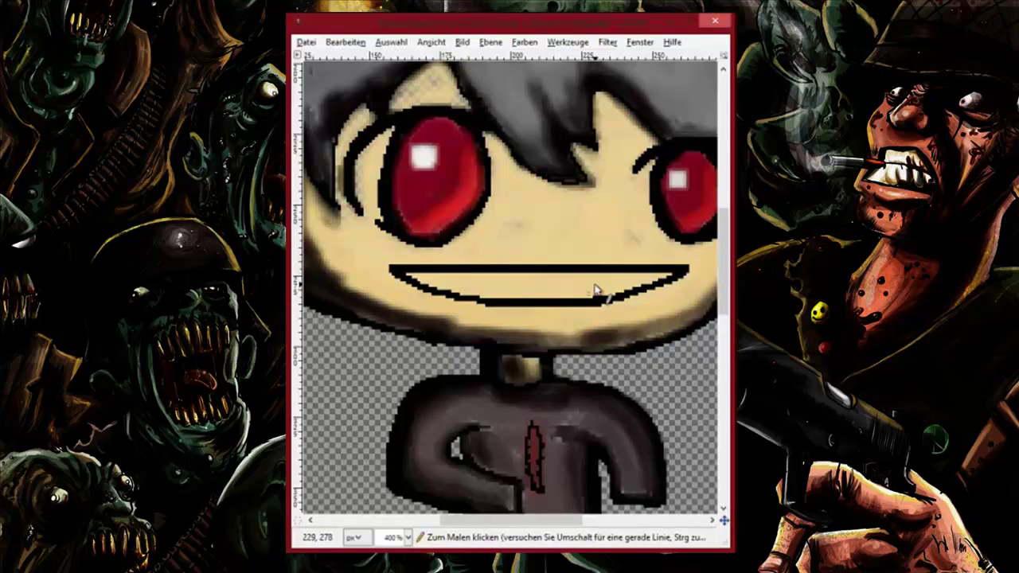
- Try out vertical and zigzag tooth lines inside the grin
{"action": "mouse_move", "coordinate": [414, 277]}
{"action": "left_mouse_down"}
{"action": "mouse_move", "coordinate": [444, 284]}
{"action": "mouse_move", "coordinate": [485, 278]}
{"action": "mouse_move", "coordinate": [504, 296]}
{"action": "mouse_move", "coordinate": [658, 278]}
{"action": "left_mouse_up"}
{"action": "mouse_move", "coordinate": [724, 283]}
{"action": "left_mouse_down"}
{"action": "mouse_move", "coordinate": [727, 245]}
{"action": "mouse_move", "coordinate": [723, 269]}
{"action": "left_mouse_up"}
{"action": "key", "text": "ctrl+z"}
{"action": "left_click_drag", "start_coordinate": [428, 329], "coordinate": [428, 344]}
{"action": "mouse_move", "coordinate": [448, 331]}
{"action": "left_mouse_down"}
{"action": "mouse_move", "coordinate": [448, 349]}
{"action": "mouse_move", "coordinate": [469, 354]}
{"action": "left_mouse_up"}
{"action": "left_click_drag", "start_coordinate": [491, 331], "coordinate": [491, 357]}
{"action": "left_click_drag", "start_coordinate": [513, 331], "coordinate": [514, 356]}
{"action": "left_click_drag", "start_coordinate": [544, 331], "coordinate": [544, 357]}
{"action": "left_click_drag", "start_coordinate": [599, 331], "coordinate": [599, 355]}
{"action": "key", "text": "ctrl+z"}
{"action": "key", "text": "ctrl+z"}
{"action": "key", "text": "ctrl+z"}
{"action": "key", "text": "ctrl+z"}
{"action": "key", "text": "ctrl+z"}
{"action": "key", "text": "ctrl+z"}
{"action": "key", "text": "ctrl+z"}
{"action": "key", "text": "ctrl+z"}
{"action": "mouse_move", "coordinate": [406, 332]}
{"action": "left_mouse_down"}
{"action": "mouse_move", "coordinate": [491, 342]}
{"action": "mouse_move", "coordinate": [514, 357]}
{"action": "mouse_move", "coordinate": [534, 335]}
{"action": "mouse_move", "coordinate": [554, 348]}
{"action": "mouse_move", "coordinate": [655, 341]}
{"action": "left_mouse_up"}
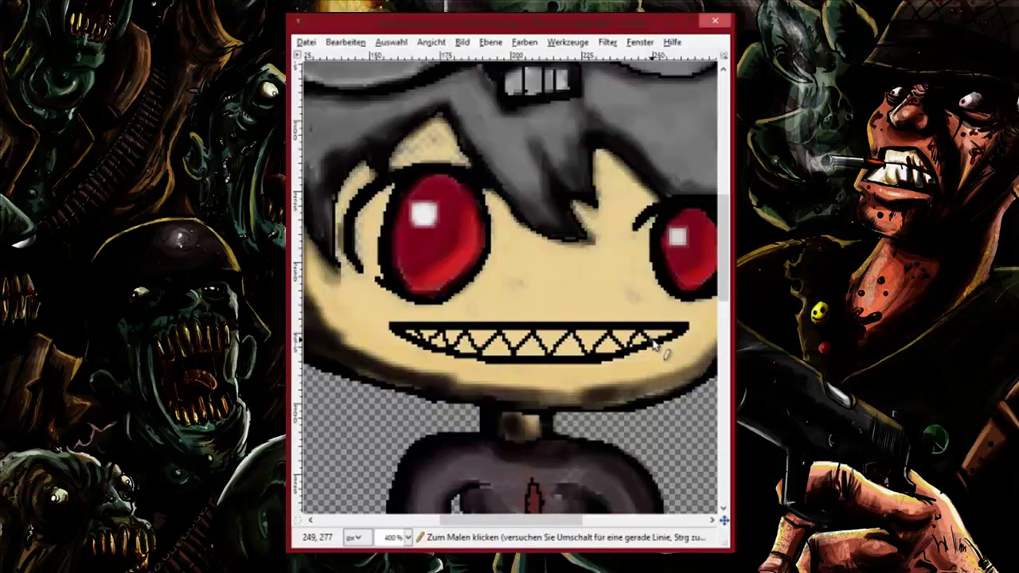
- Paint the inside of the grin solid white
{"action": "left_click", "coordinate": [262, 329]}
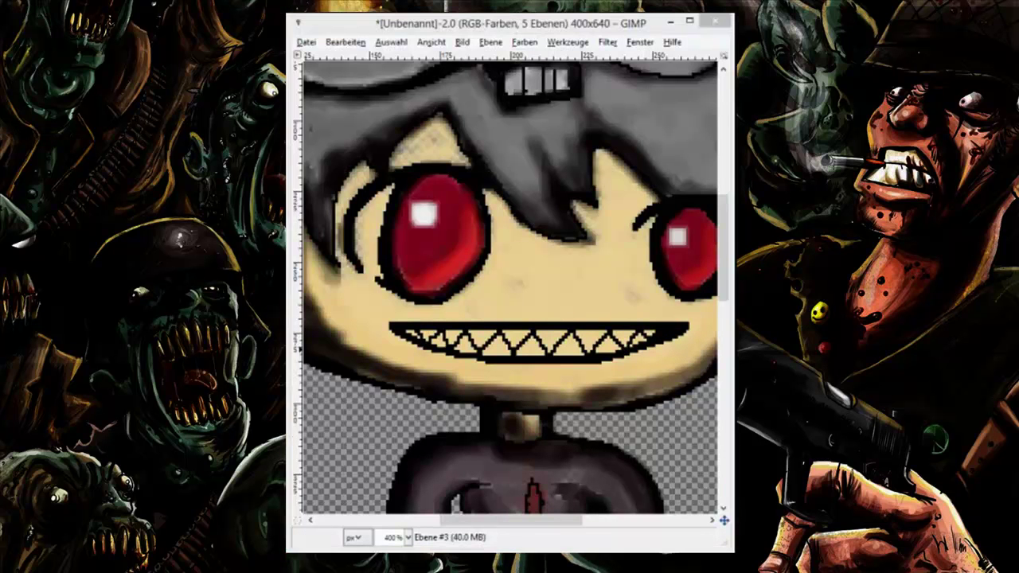
{"action": "left_click", "coordinate": [452, 334]}
{"action": "mouse_move", "coordinate": [459, 343]}
{"action": "left_mouse_down"}
{"action": "mouse_move", "coordinate": [502, 338]}
{"action": "mouse_move", "coordinate": [567, 356]}
{"action": "mouse_move", "coordinate": [524, 357]}
{"action": "mouse_move", "coordinate": [583, 343]}
{"action": "left_mouse_up"}
{"action": "key", "text": "ctrl+z"}
{"action": "left_click", "coordinate": [263, 303]}
{"action": "mouse_move", "coordinate": [414, 334]}
{"action": "left_mouse_down"}
{"action": "mouse_move", "coordinate": [643, 338]}
{"action": "mouse_move", "coordinate": [567, 355]}
{"action": "mouse_move", "coordinate": [425, 340]}
{"action": "mouse_move", "coordinate": [587, 350]}
{"action": "mouse_move", "coordinate": [659, 333]}
{"action": "left_mouse_up"}
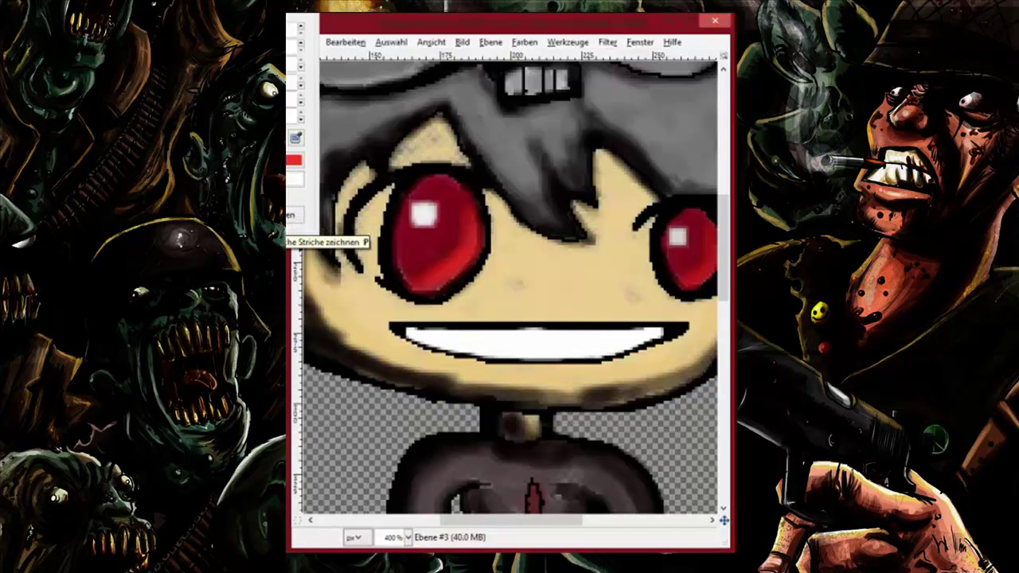
- Restore the grin's black lower contour and draw a zigzag line of pointed teeth across the white mouth
{"action": "left_click", "coordinate": [239, 227]}
{"action": "mouse_move", "coordinate": [406, 328]}
{"action": "left_mouse_down"}
{"action": "mouse_move", "coordinate": [650, 328]}
{"action": "mouse_move", "coordinate": [439, 350]}
{"action": "mouse_move", "coordinate": [524, 362]}
{"action": "left_mouse_up"}
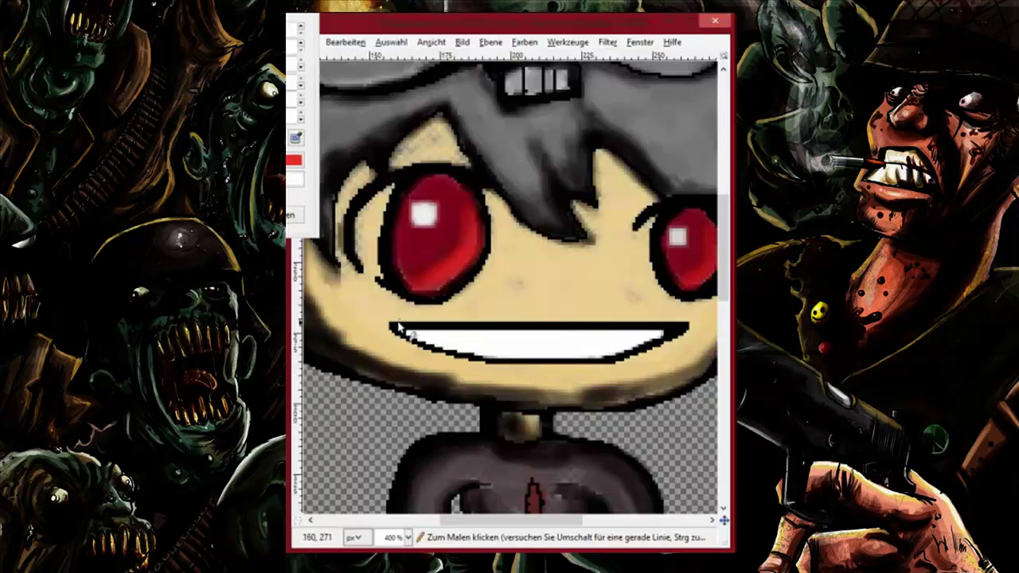
{"action": "mouse_move", "coordinate": [425, 336]}
{"action": "left_mouse_down"}
{"action": "mouse_move", "coordinate": [468, 354]}
{"action": "mouse_move", "coordinate": [484, 331]}
{"action": "mouse_move", "coordinate": [480, 361]}
{"action": "mouse_move", "coordinate": [490, 342]}
{"action": "mouse_move", "coordinate": [550, 332]}
{"action": "mouse_move", "coordinate": [572, 344]}
{"action": "left_mouse_up"}
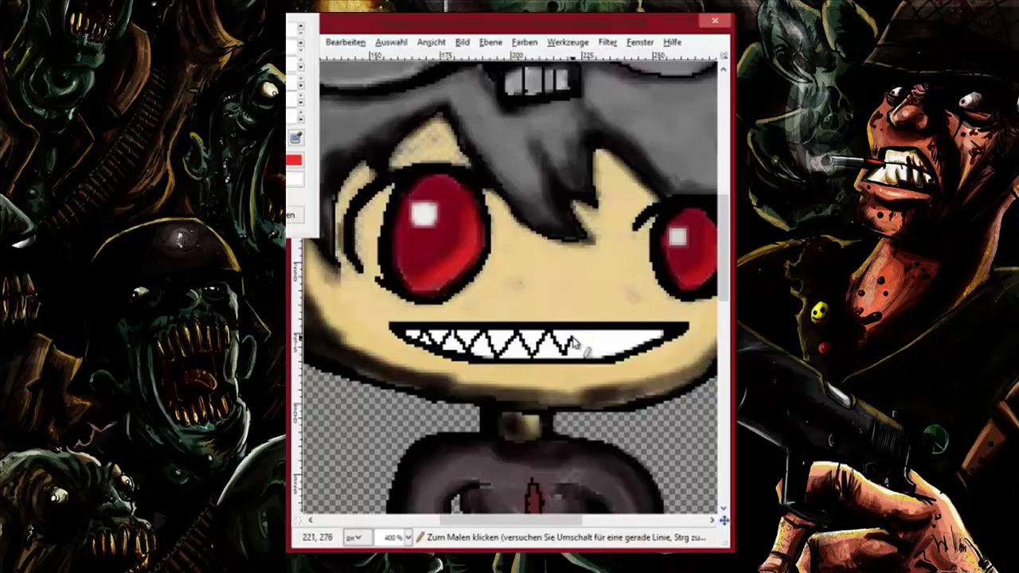
{"action": "key", "text": "ctrl+z"}
{"action": "mouse_move", "coordinate": [499, 356]}
{"action": "left_mouse_down"}
{"action": "mouse_move", "coordinate": [519, 335]}
{"action": "mouse_move", "coordinate": [539, 355]}
{"action": "mouse_move", "coordinate": [589, 332]}
{"action": "mouse_move", "coordinate": [610, 352]}
{"action": "mouse_move", "coordinate": [669, 339]}
{"action": "left_mouse_up"}
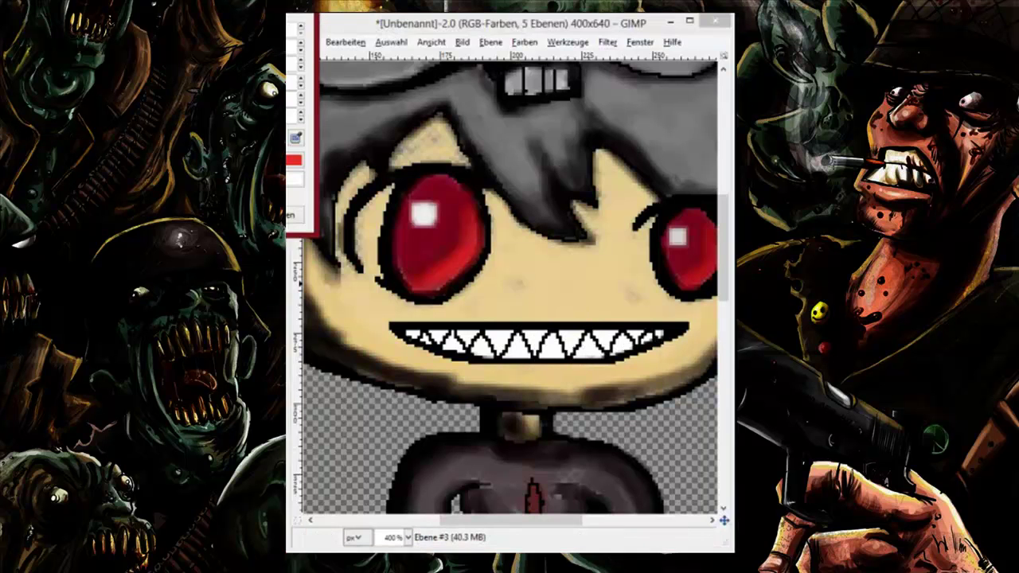
- Shade the gums between the pointed teeth with soft pink
{"action": "left_click", "coordinate": [203, 215]}
{"action": "left_click", "coordinate": [452, 334]}
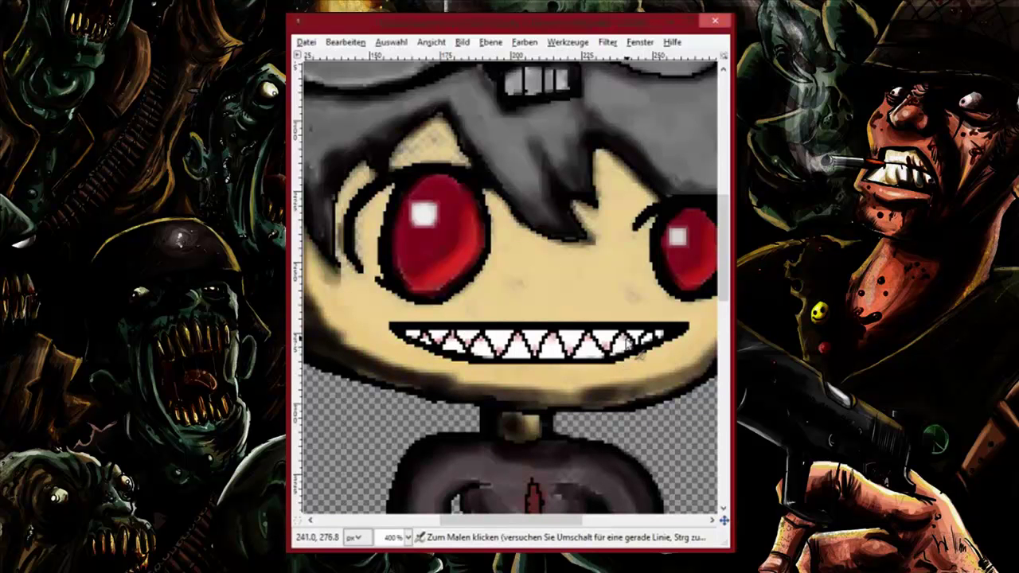
{"action": "scroll", "coordinate": [663, 341], "scroll_direction": "down", "scroll_amount": 5}
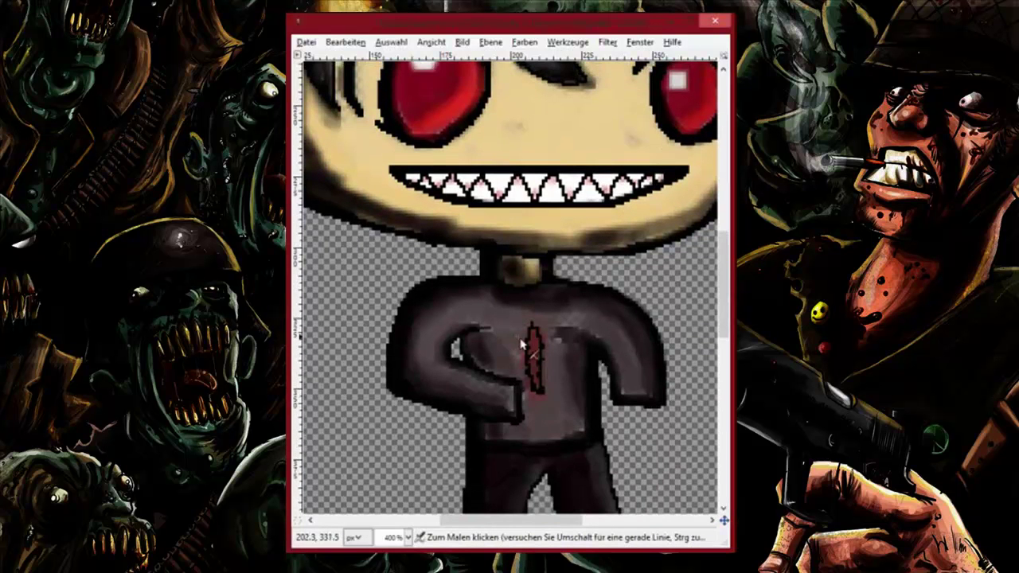
- Examine the grin, torso, legs and skull cap close up at 400% and the whole figure at 100%
{"action": "scroll", "coordinate": [659, 495], "scroll_direction": "up", "scroll_amount": 5}
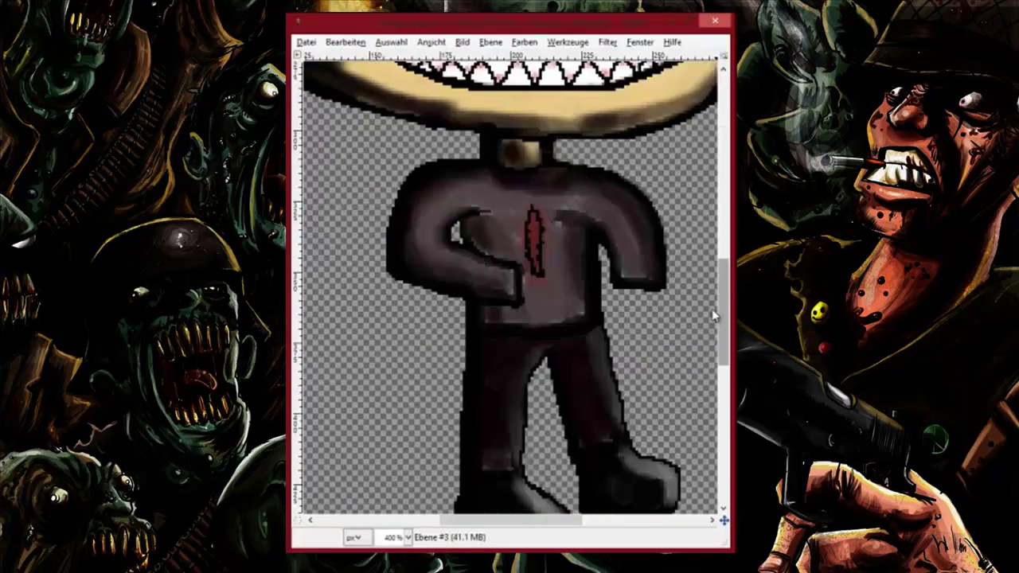
{"action": "scroll", "coordinate": [509, 278], "scroll_direction": "up", "scroll_amount": 5}
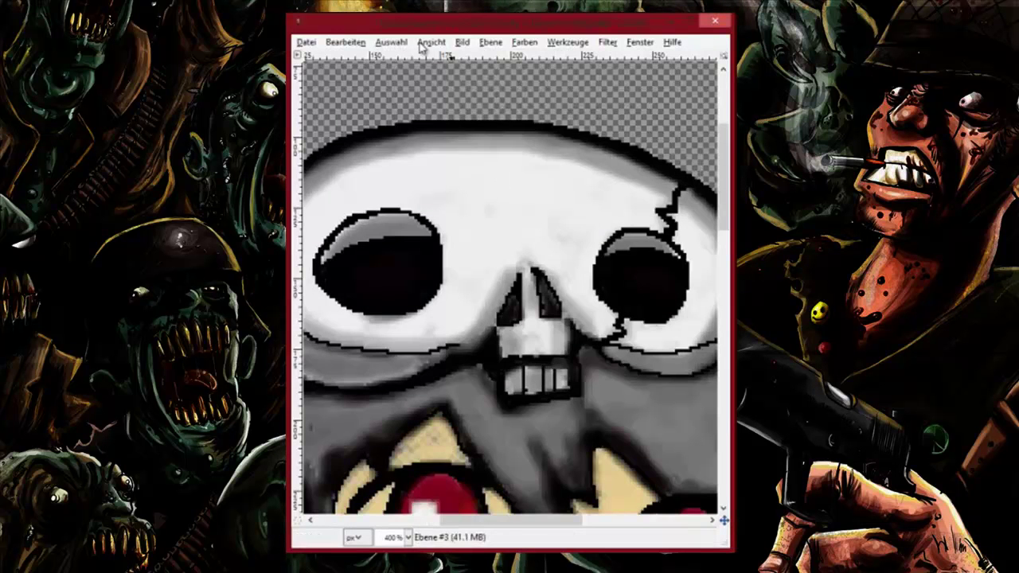
{"action": "left_click", "coordinate": [431, 42]}
{"action": "left_click", "coordinate": [669, 215]}
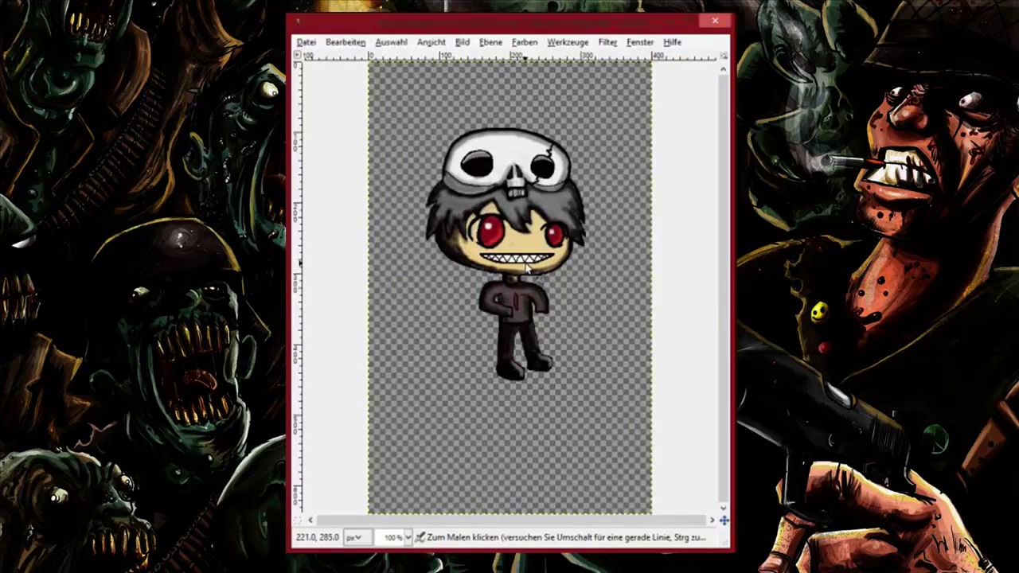
{"action": "left_click", "coordinate": [431, 41]}
{"action": "left_click", "coordinate": [676, 195]}
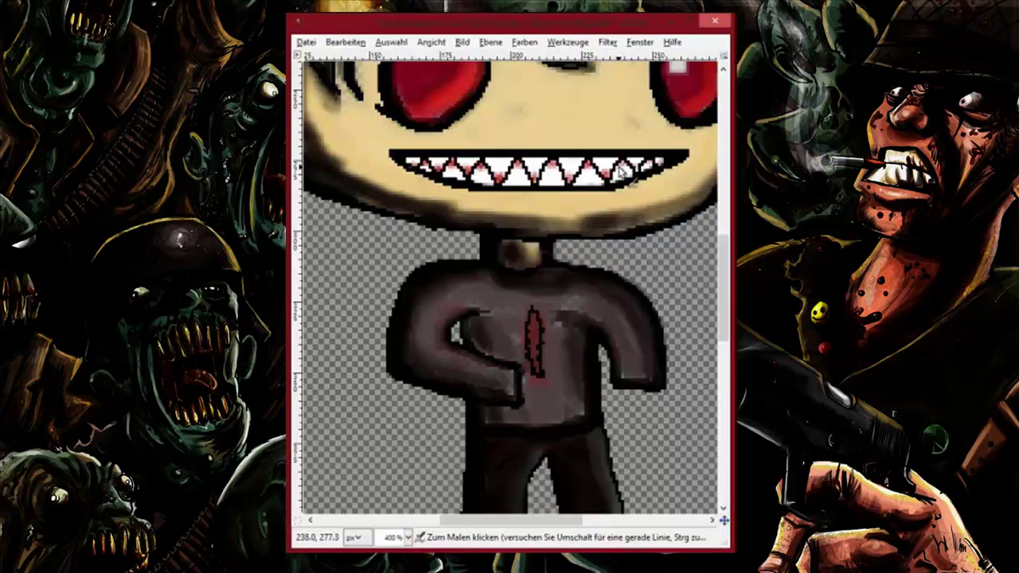
{"action": "scroll", "coordinate": [553, 273], "scroll_direction": "down", "scroll_amount": 4}
{"action": "scroll", "coordinate": [518, 277], "scroll_direction": "up", "scroll_amount": 12}
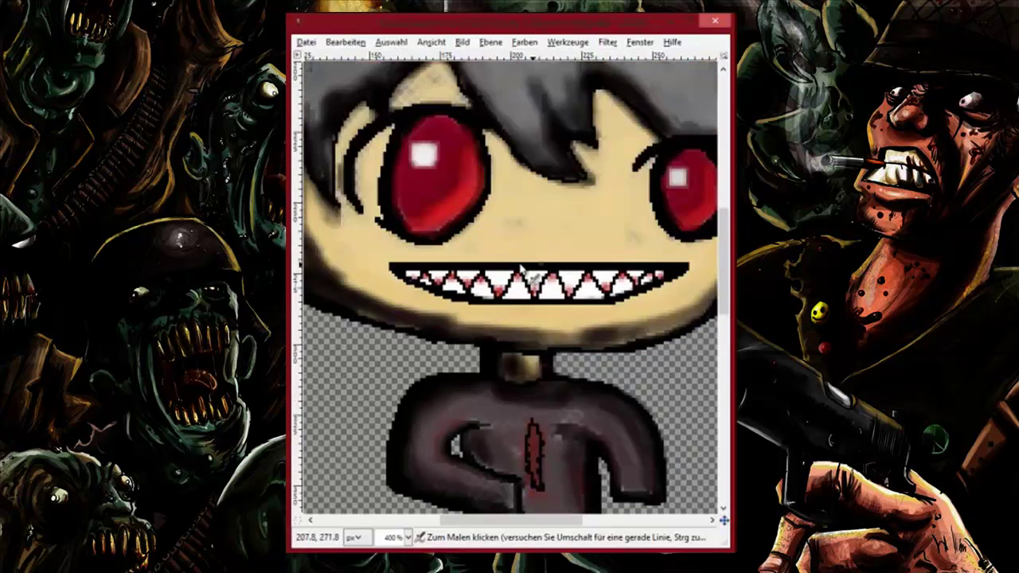
{"action": "scroll", "coordinate": [509, 286], "scroll_direction": "up", "scroll_amount": 3}
{"action": "scroll", "coordinate": [510, 287], "scroll_direction": "down", "scroll_amount": 10}
{"action": "left_click", "coordinate": [431, 41]}
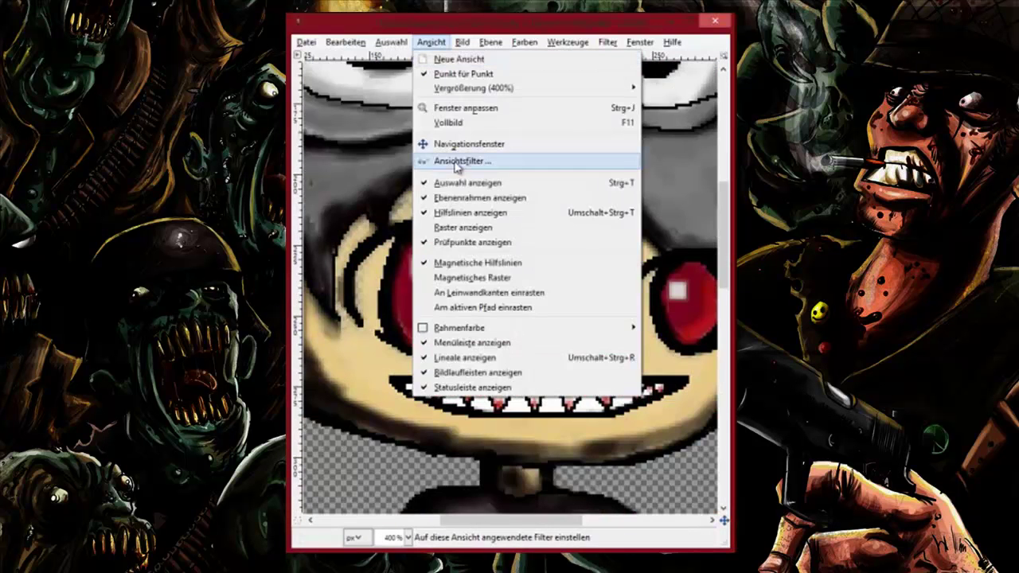
{"action": "mouse_move", "coordinate": [480, 89]}
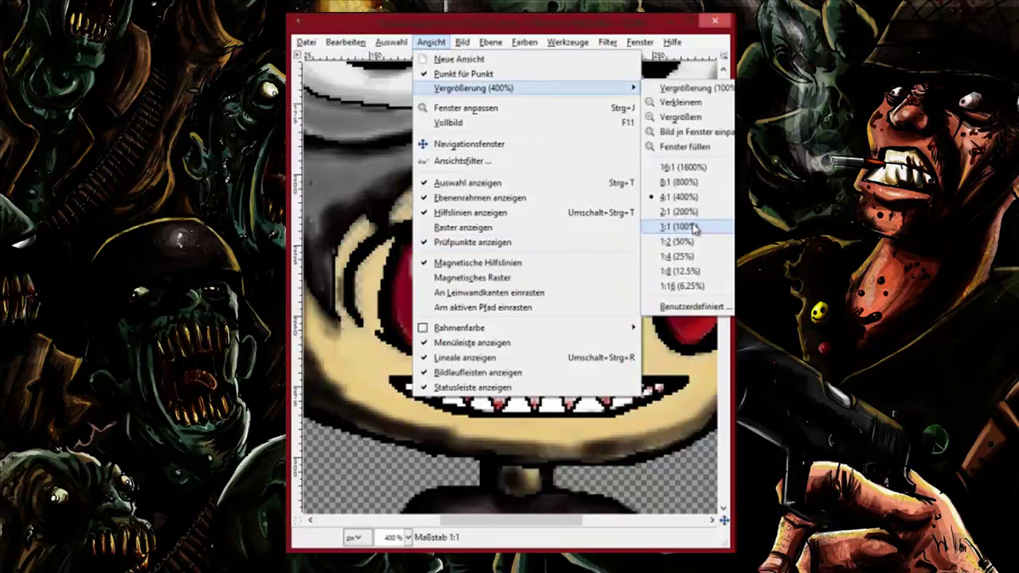
{"action": "left_click", "coordinate": [683, 225]}
- Save the layered drawing as Tryal.xcf
{"action": "left_click", "coordinate": [309, 43]}
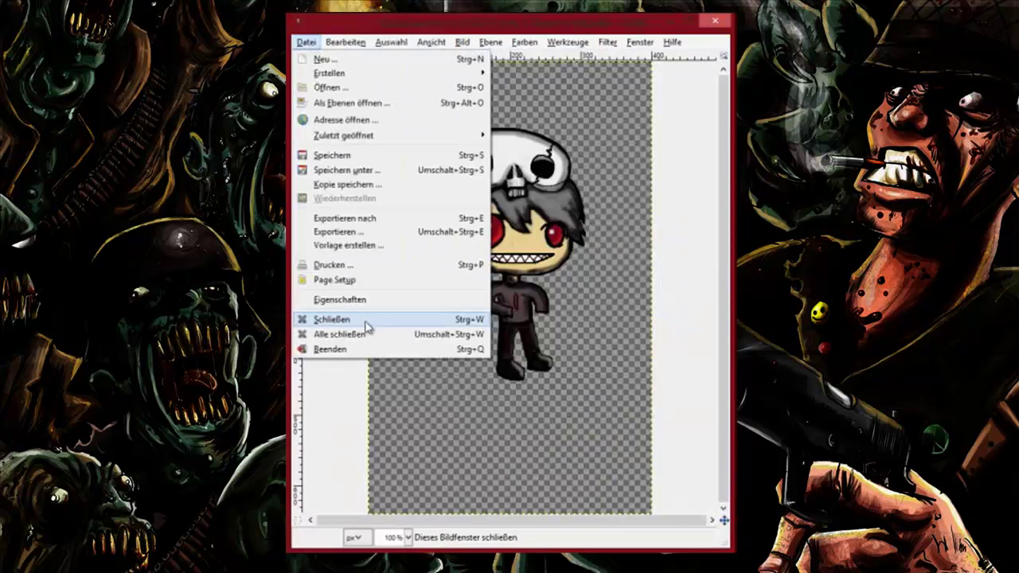
{"action": "left_click", "coordinate": [342, 168]}
{"action": "left_click", "coordinate": [489, 294]}
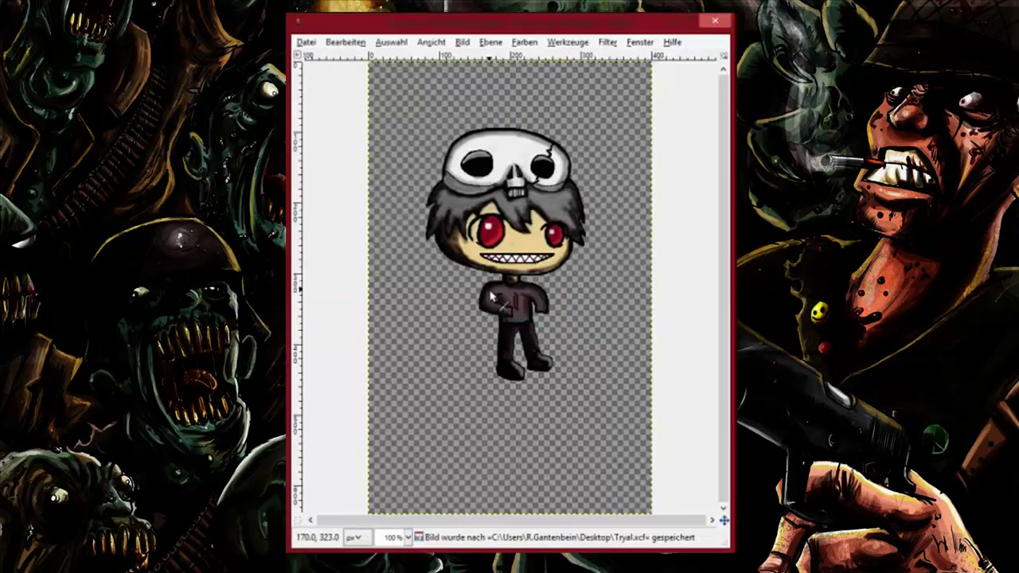
- Export the drawing as Test Ecport.png with the default PNG options and bring up the exported image
{"action": "left_click", "coordinate": [306, 42]}
{"action": "left_click", "coordinate": [350, 228]}
{"action": "left_click", "coordinate": [566, 459]}
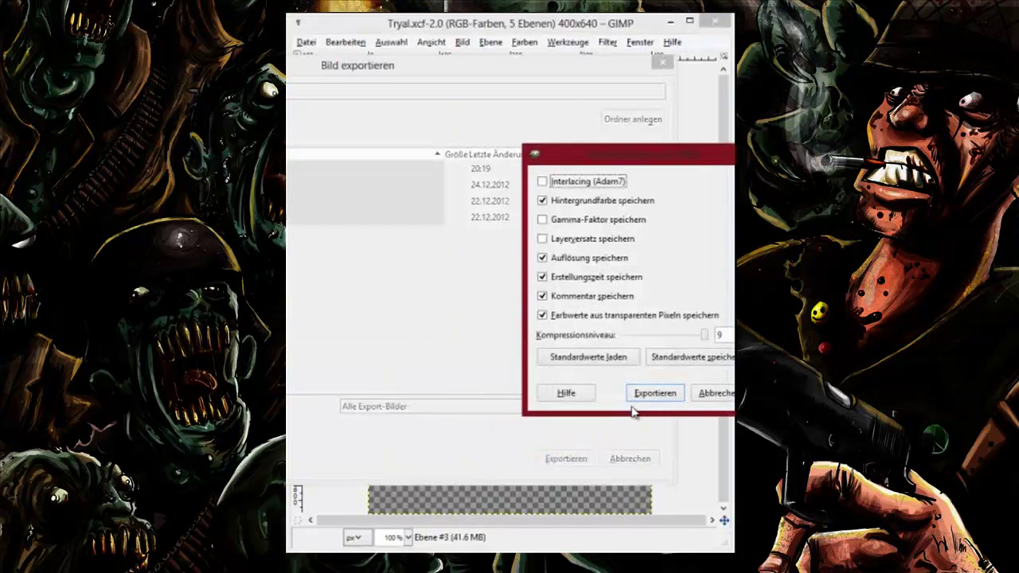
{"action": "left_click", "coordinate": [658, 393]}
{"action": "key", "text": "ctrl+n"}
{"action": "key", "text": "Escape"}
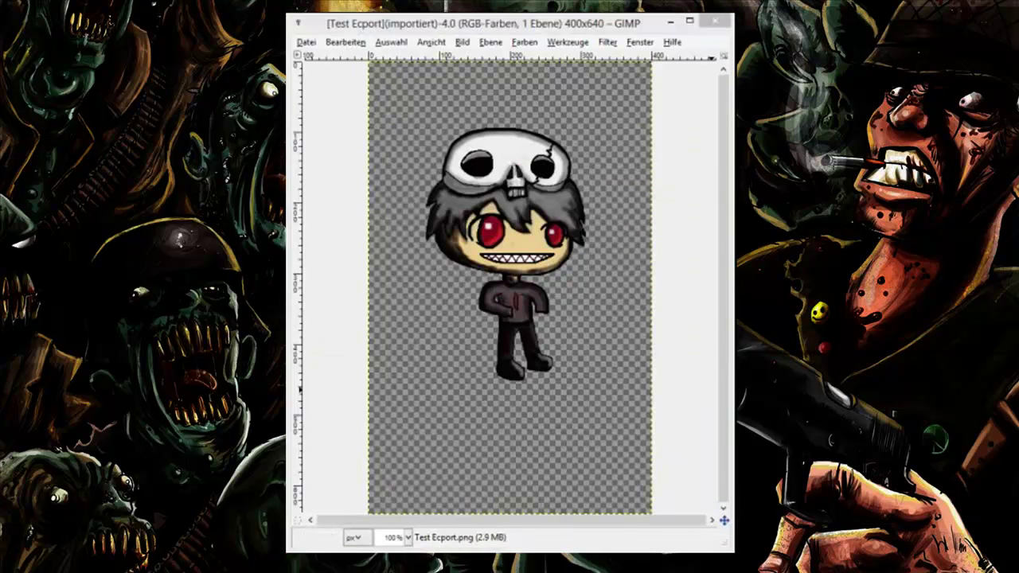
- Add the dark blue swirl picture as a layer and try moving and scaling it over the character's legs
{"action": "left_click_drag", "start_coordinate": [737, 219], "coordinate": [575, 234]}
{"action": "key", "text": "m"}
{"action": "left_click_drag", "start_coordinate": [542, 239], "coordinate": [596, 344]}
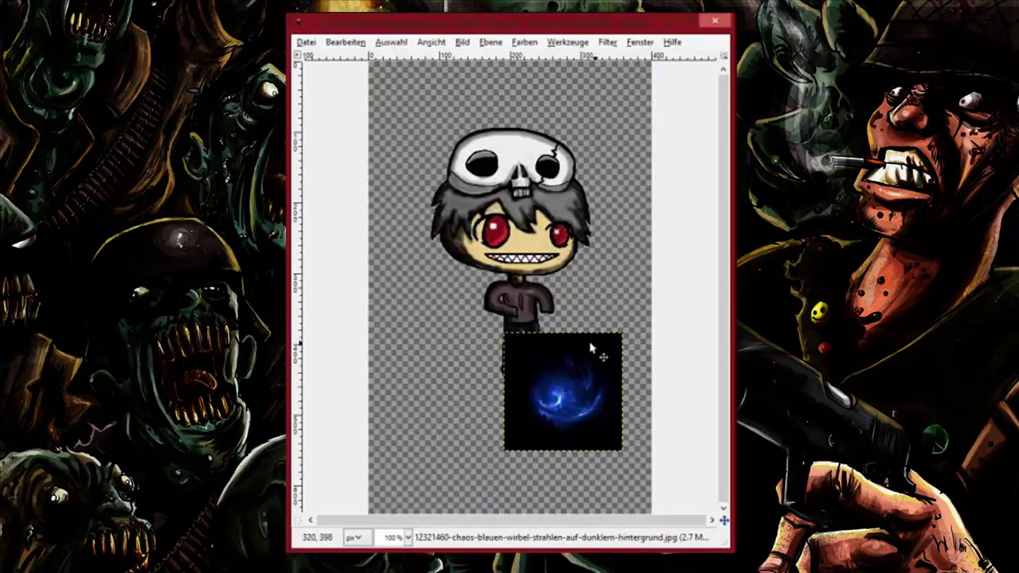
{"action": "key", "text": "shift+t"}
{"action": "left_click_drag", "start_coordinate": [505, 335], "coordinate": [561, 408]}
{"action": "left_click", "coordinate": [562, 407]}
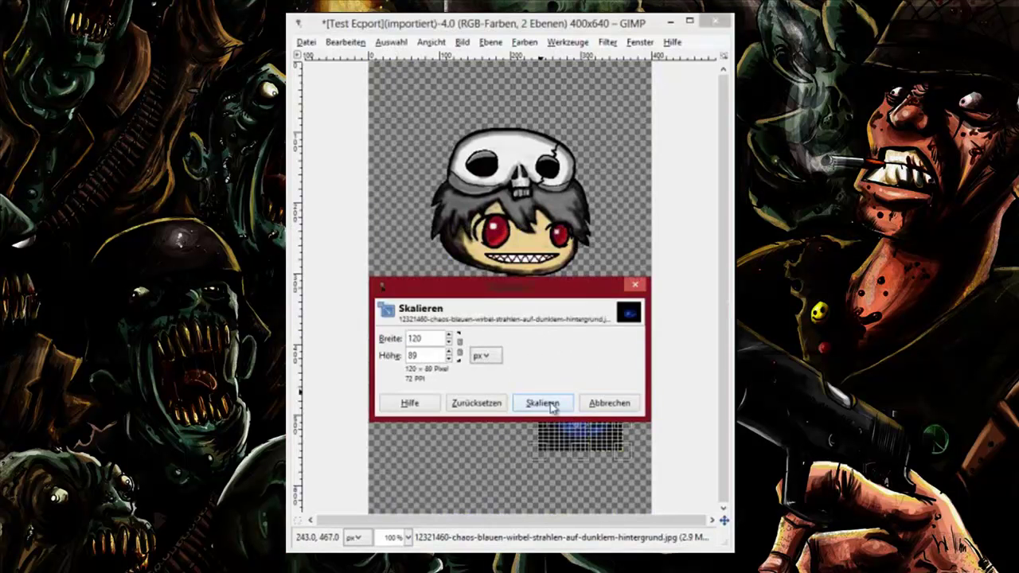
{"action": "left_click", "coordinate": [544, 403]}
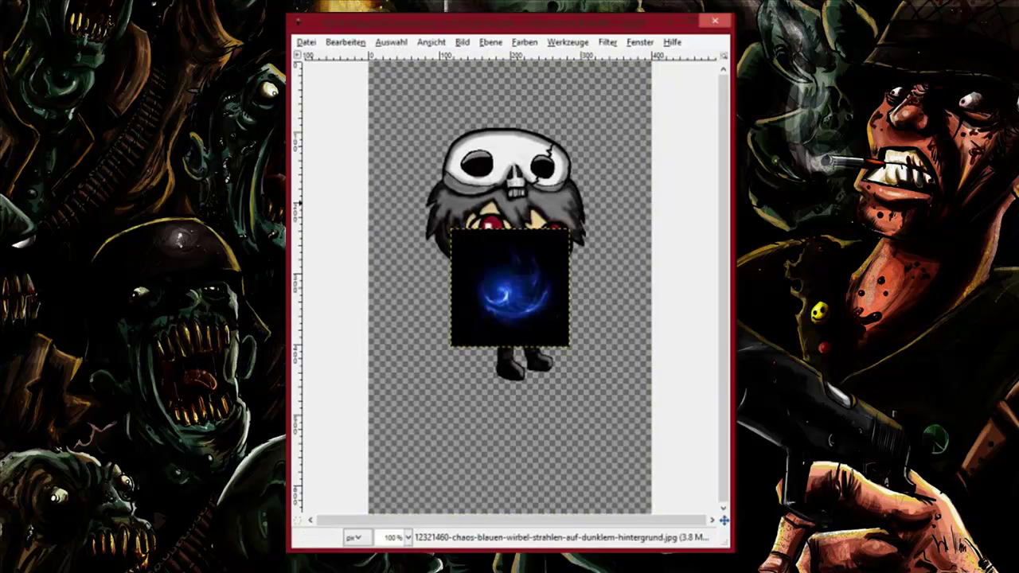
- Scale the blue swirl layer to 29 × 29 px, shrink the blue flame picture, and fit them into the skull cap's eye sockets
{"action": "left_click_drag", "start_coordinate": [458, 237], "coordinate": [531, 407]}
{"action": "left_click_drag", "start_coordinate": [512, 272], "coordinate": [551, 327]}
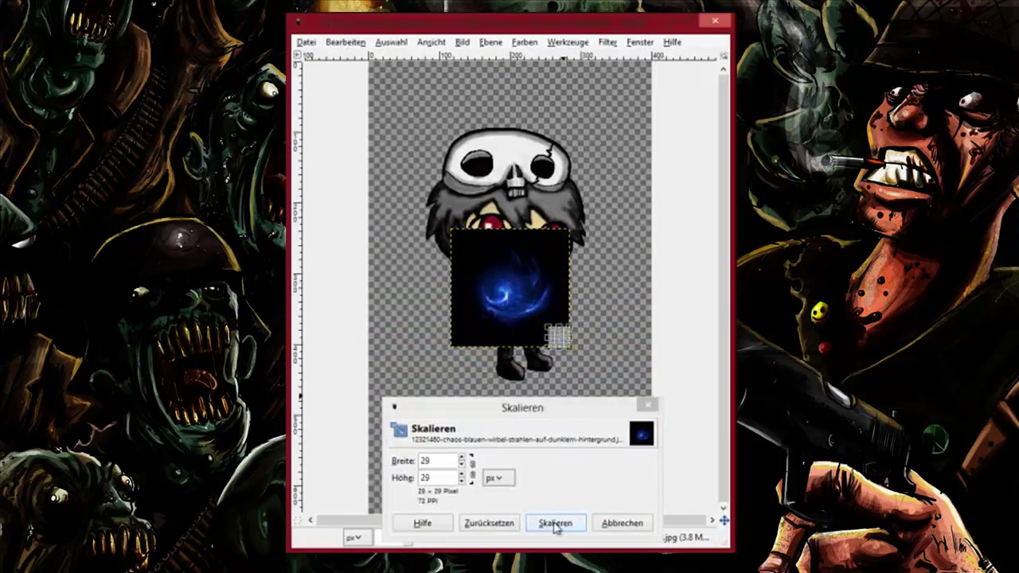
{"action": "left_click", "coordinate": [555, 523]}
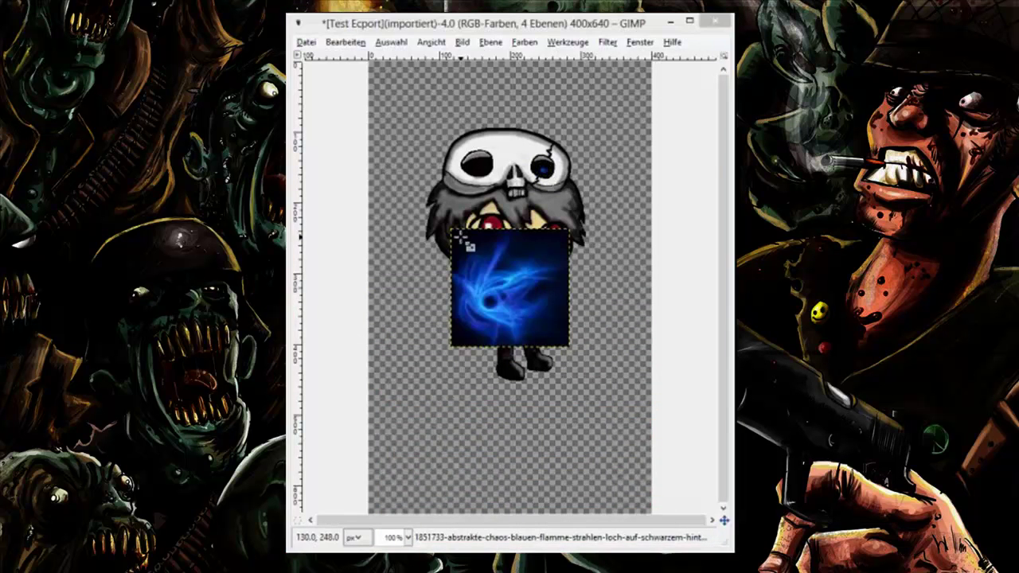
{"action": "left_click", "coordinate": [565, 337]}
{"action": "left_click", "coordinate": [552, 523]}
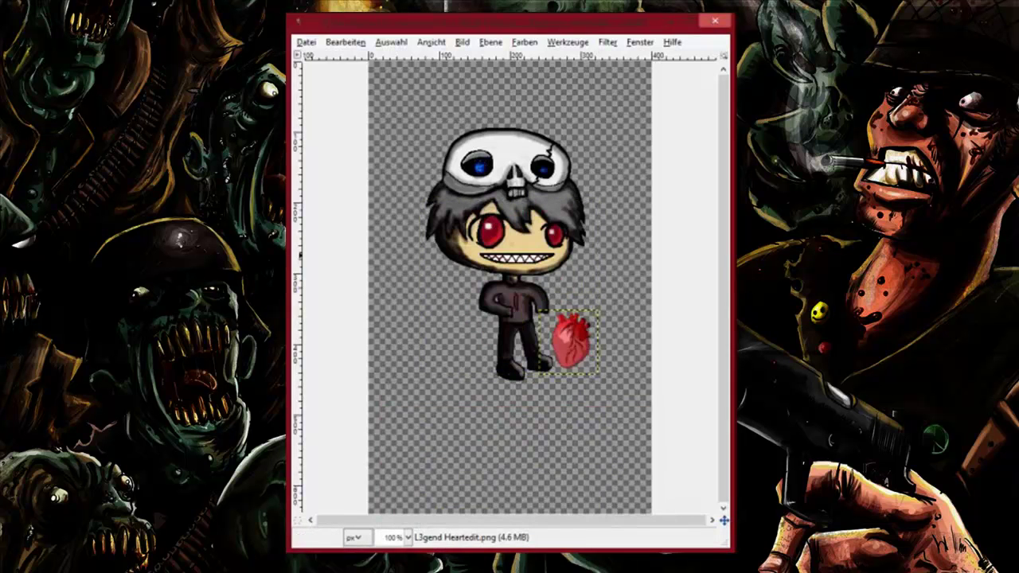
- Resize the red anatomical heart layer and place it in front of the character's torso
{"action": "left_click_drag", "start_coordinate": [555, 338], "coordinate": [511, 360]}
{"action": "key", "text": "shift+t"}
{"action": "left_click", "coordinate": [512, 345]}
{"action": "key", "text": "Return"}
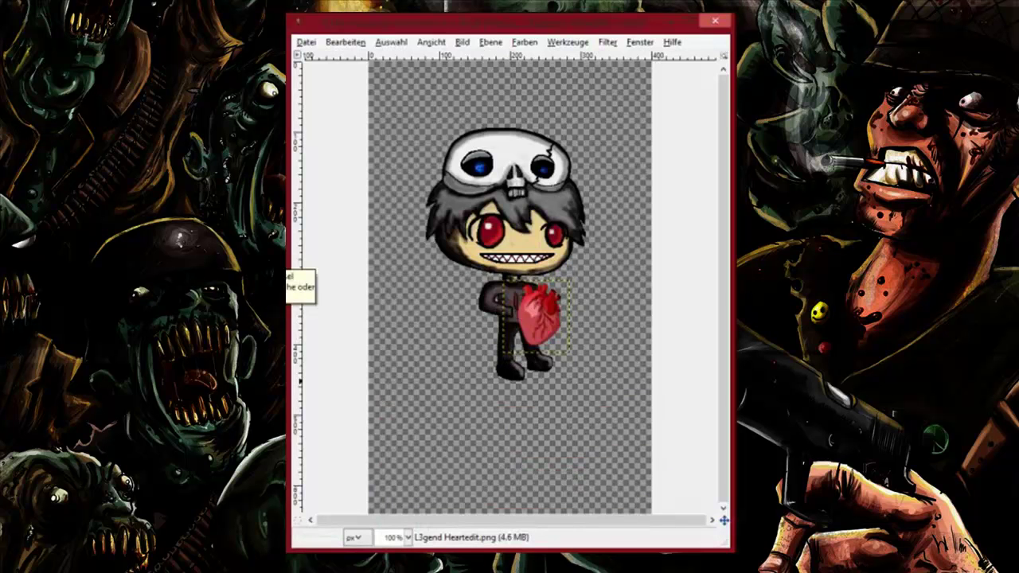
- Add a new layer above the heart for drawing details at the bent arm
{"action": "left_click", "coordinate": [490, 42]}
{"action": "left_click", "coordinate": [523, 57]}
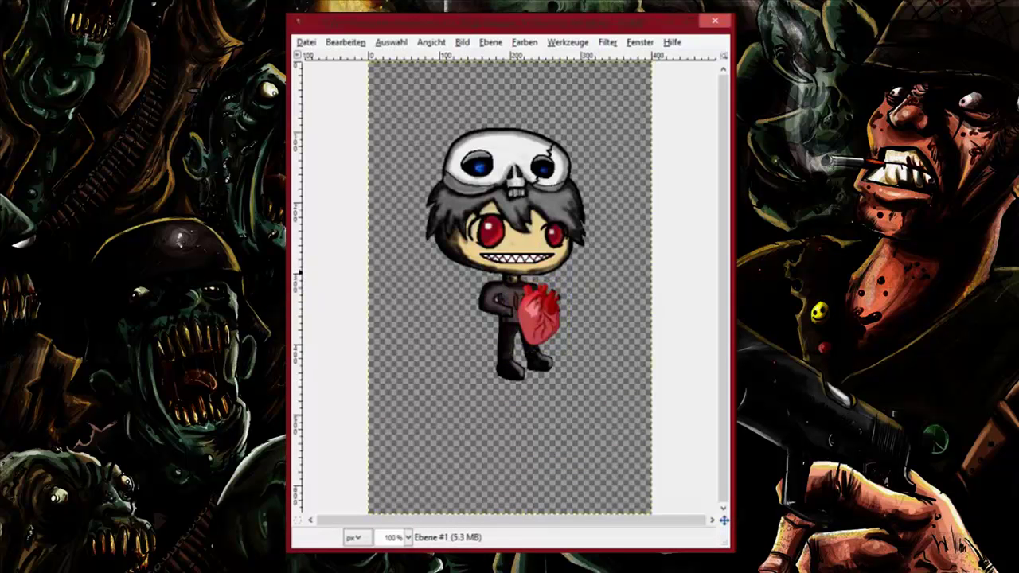
{"action": "left_click", "coordinate": [431, 41]}
{"action": "mouse_move", "coordinate": [477, 85]}
{"action": "left_click", "coordinate": [682, 196]}
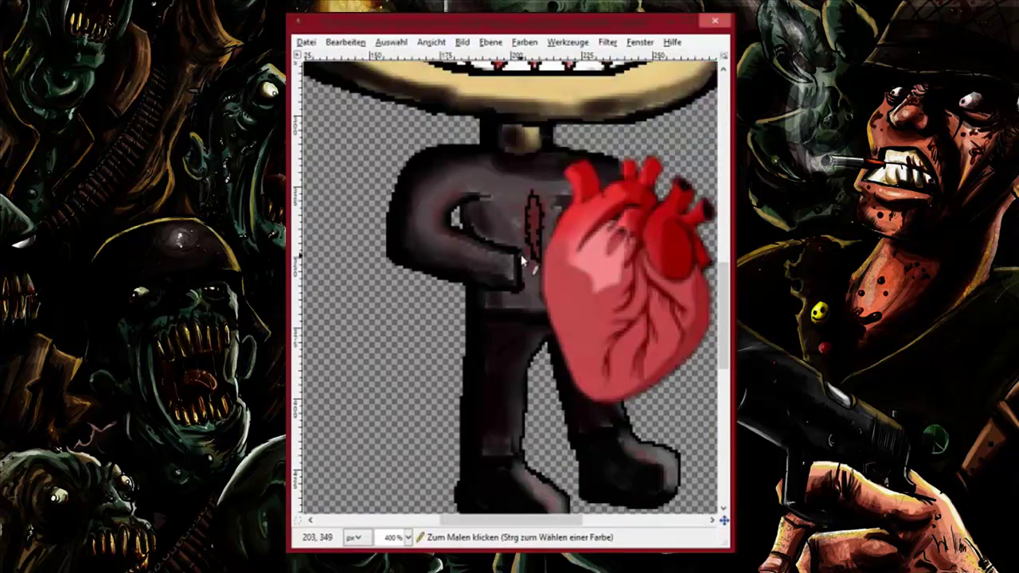
- Try a pencilled hand with fingers at the bent arm's cuff, undo it, and blacken the sleeve opening
{"action": "key", "text": "ctrl+z"}
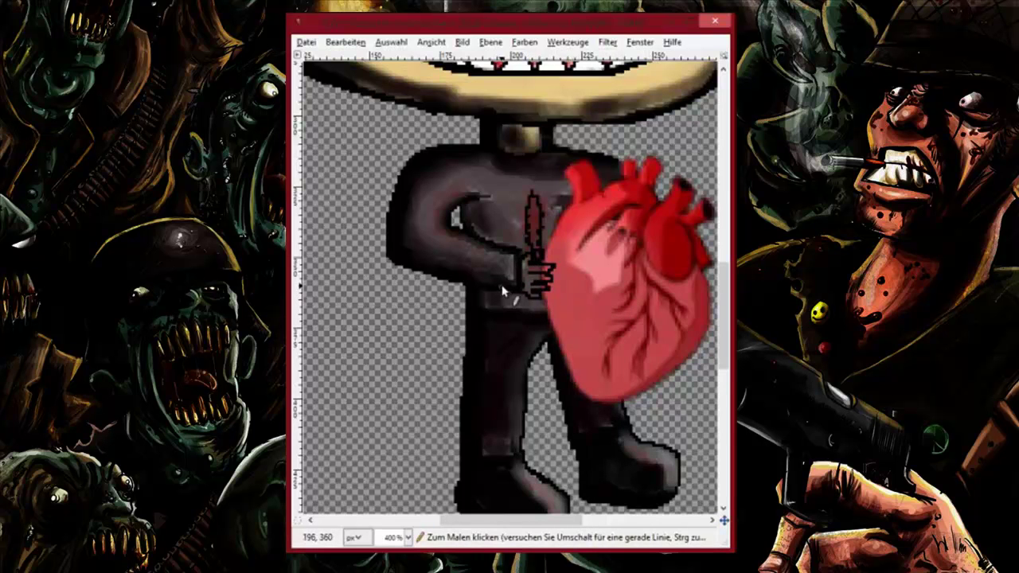
{"action": "key", "text": "ctrl+z"}
{"action": "scroll", "coordinate": [558, 318], "scroll_direction": "up", "scroll_amount": 3}
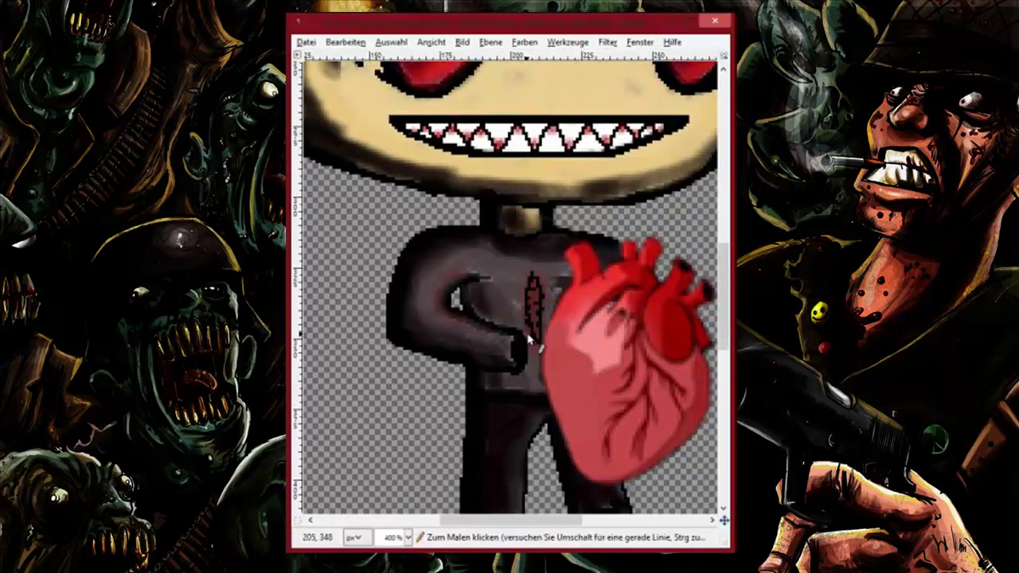
{"action": "left_click_drag", "start_coordinate": [522, 336], "coordinate": [516, 361]}
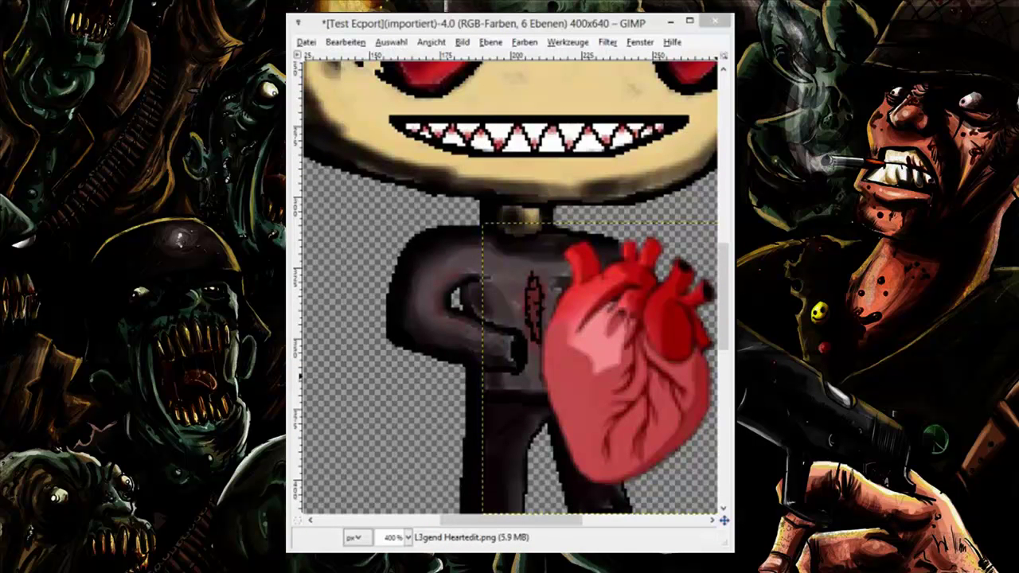
- Shift the heart layer slightly towards the bent arm's cuff, checking its placement at full size
{"action": "mouse_move", "coordinate": [570, 339]}
{"action": "left_mouse_down"}
{"action": "mouse_move", "coordinate": [639, 346]}
{"action": "mouse_move", "coordinate": [587, 338]}
{"action": "mouse_move", "coordinate": [586, 352]}
{"action": "mouse_move", "coordinate": [572, 329]}
{"action": "left_mouse_up"}
{"action": "left_click", "coordinate": [432, 43]}
{"action": "mouse_move", "coordinate": [469, 87]}
{"action": "left_click", "coordinate": [622, 214]}
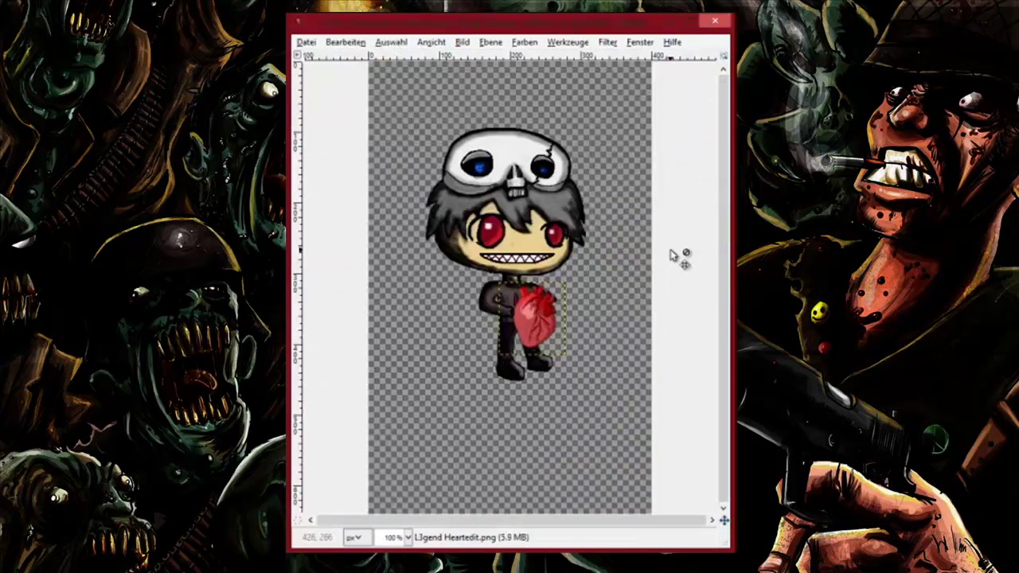
{"action": "left_click", "coordinate": [433, 43]}
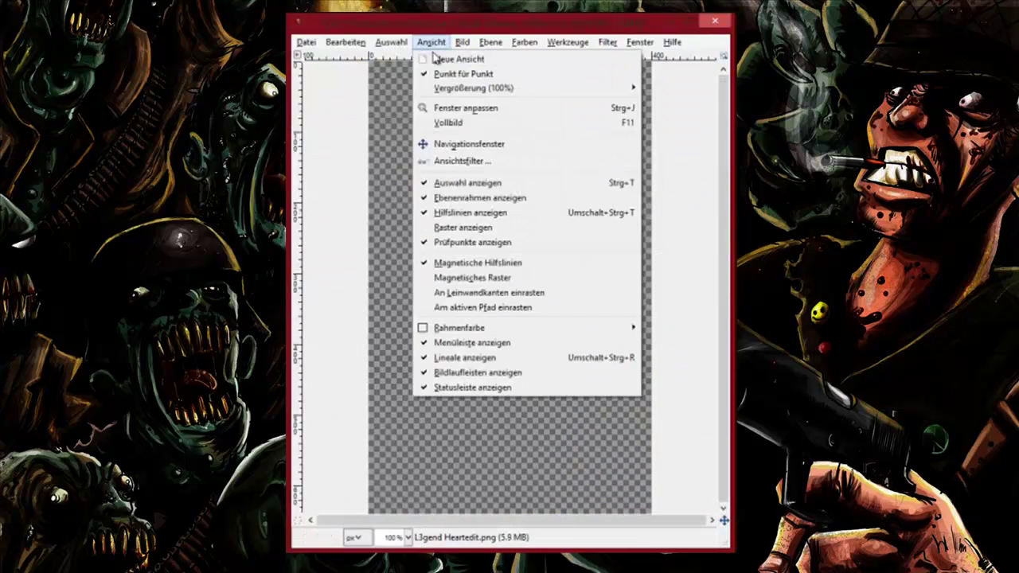
{"action": "left_click", "coordinate": [621, 188]}
{"action": "left_click_drag", "start_coordinate": [515, 386], "coordinate": [534, 390]}
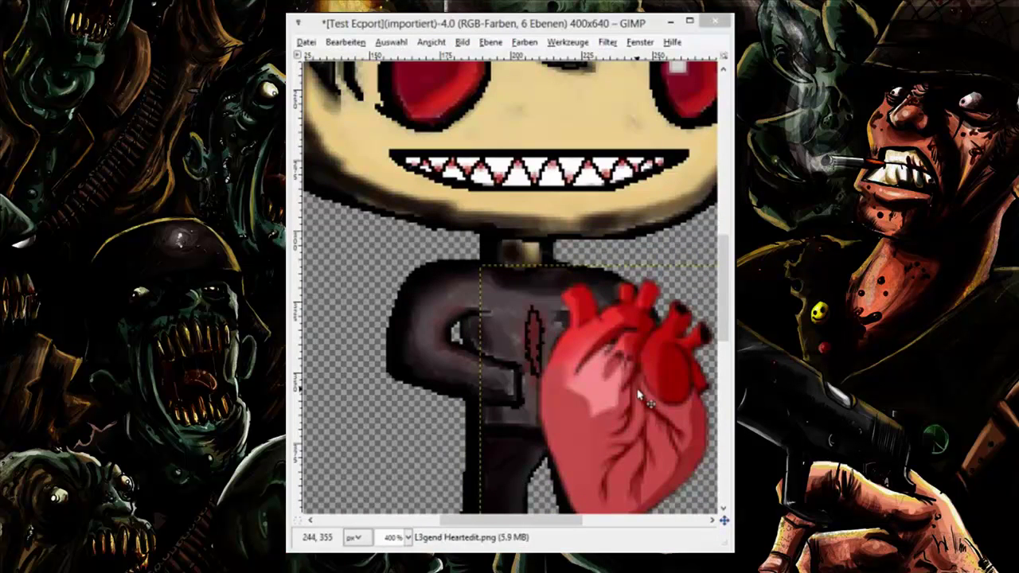
{"action": "left_click_drag", "start_coordinate": [637, 393], "coordinate": [613, 395]}
{"action": "left_click", "coordinate": [432, 43]}
{"action": "mouse_move", "coordinate": [471, 87]}
{"action": "left_click", "coordinate": [621, 213]}
{"action": "mouse_move", "coordinate": [544, 313]}
{"action": "left_mouse_down"}
{"action": "mouse_move", "coordinate": [584, 311]}
{"action": "mouse_move", "coordinate": [528, 318]}
{"action": "left_mouse_up"}
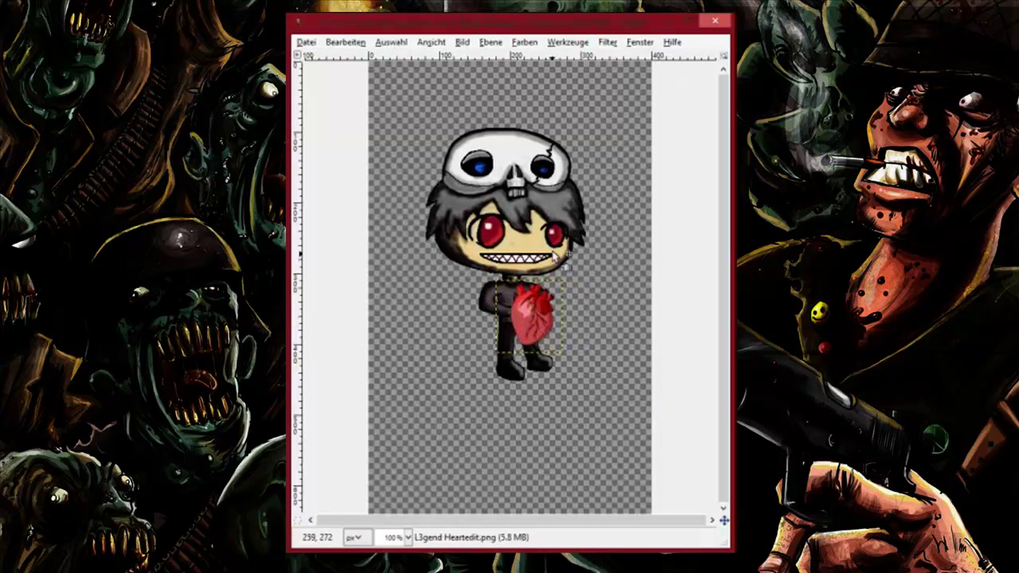
{"action": "left_click", "coordinate": [434, 43]}
{"action": "mouse_move", "coordinate": [478, 87]}
{"action": "left_click", "coordinate": [672, 242]}
{"action": "left_click", "coordinate": [435, 44]}
{"action": "left_click", "coordinate": [687, 168]}
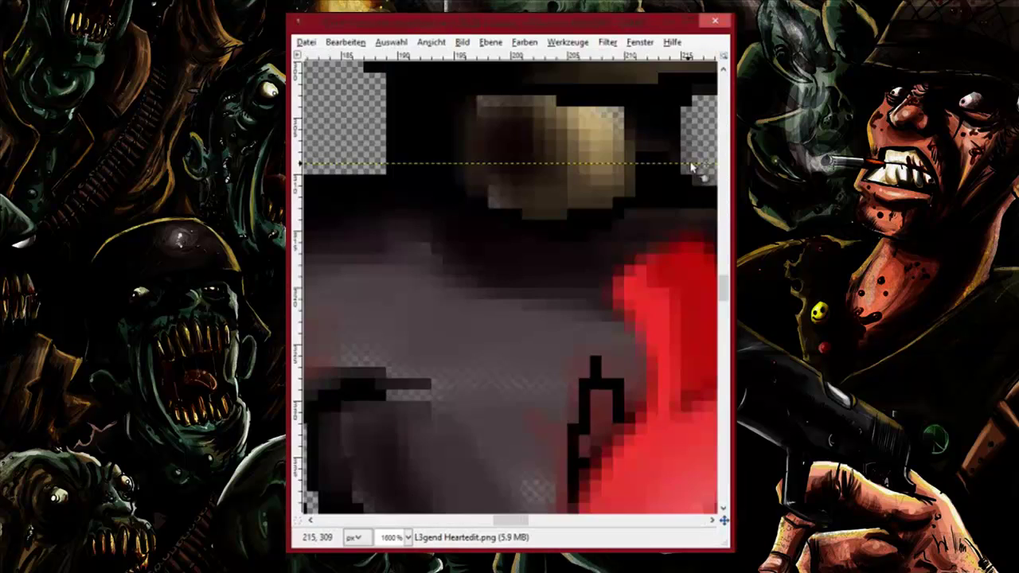
{"action": "left_click_drag", "start_coordinate": [724, 288], "coordinate": [724, 144]}
{"action": "left_click", "coordinate": [433, 43]}
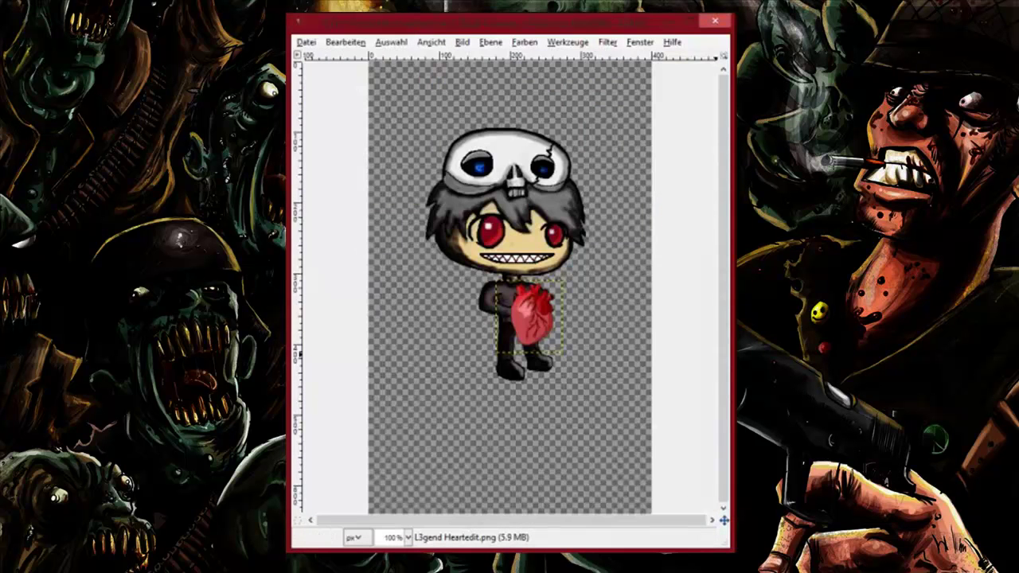